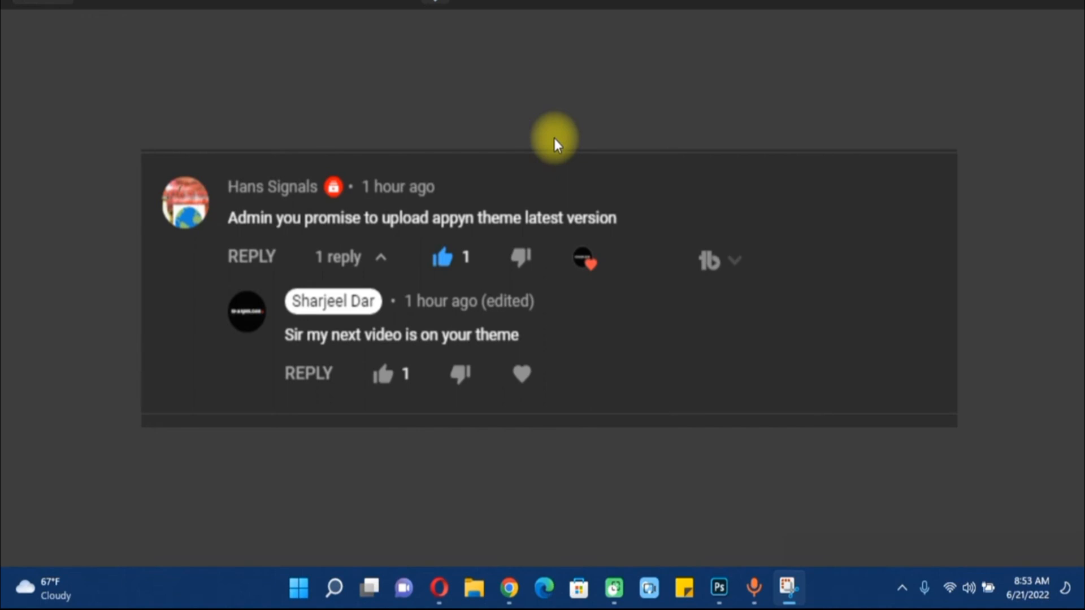
Switch to the Appyn theme demo in Chrome and look through the homepage's app listings, blog and photography sections.
key(Tab)
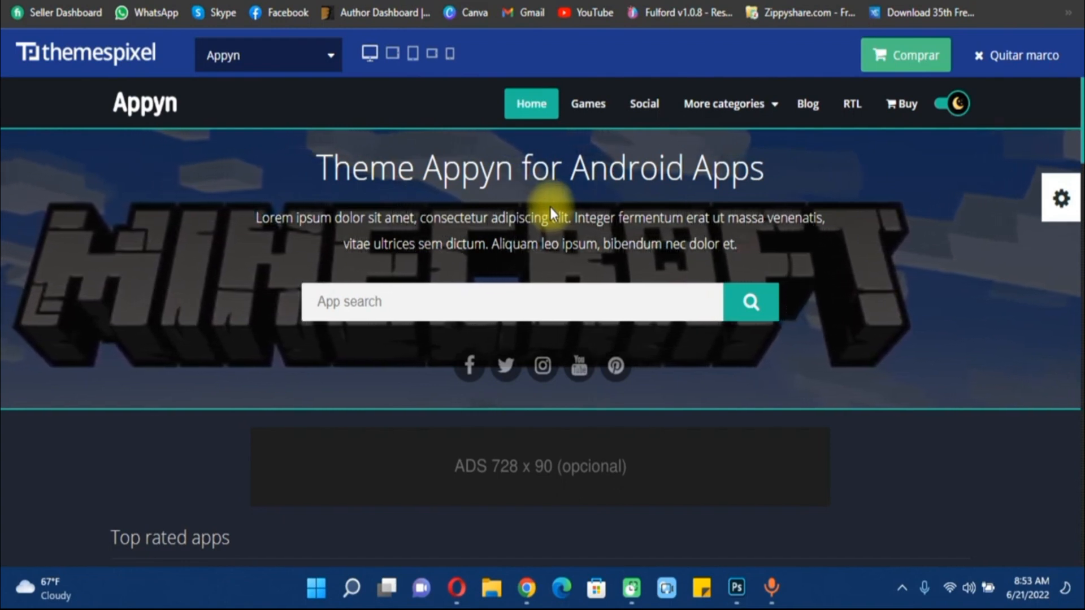
scroll(551, 207, down, 3)
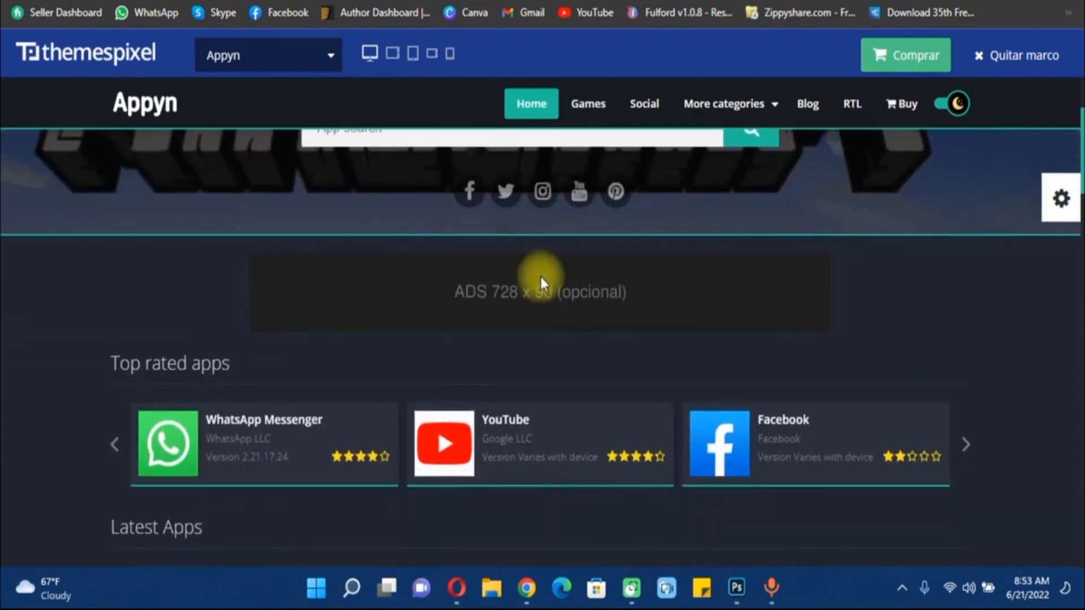
scroll(750, 286, down, 4)
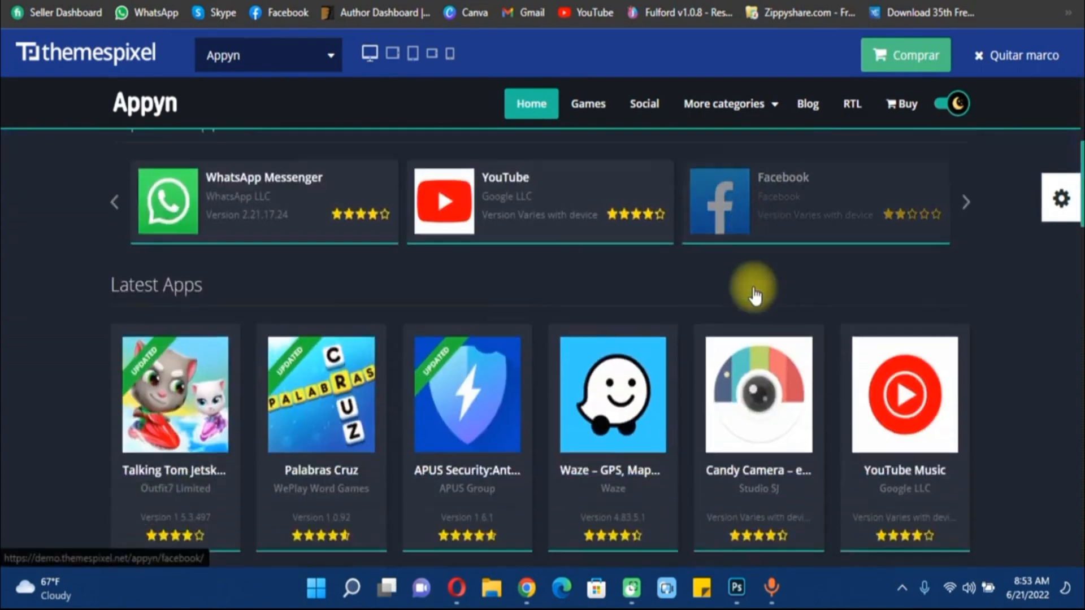
scroll(682, 320, down, 3)
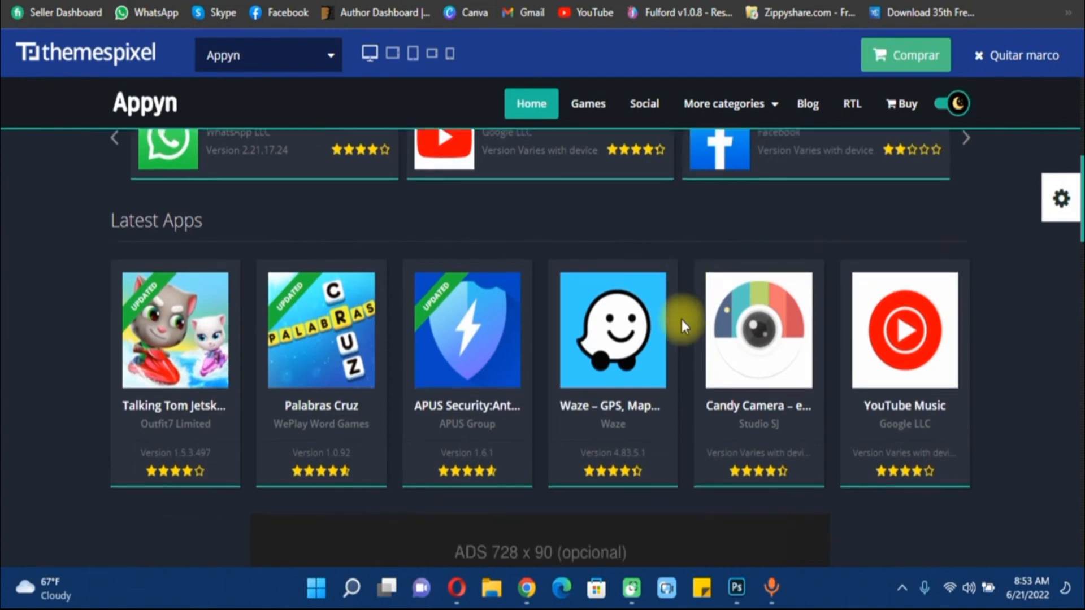
scroll(681, 320, down, 5)
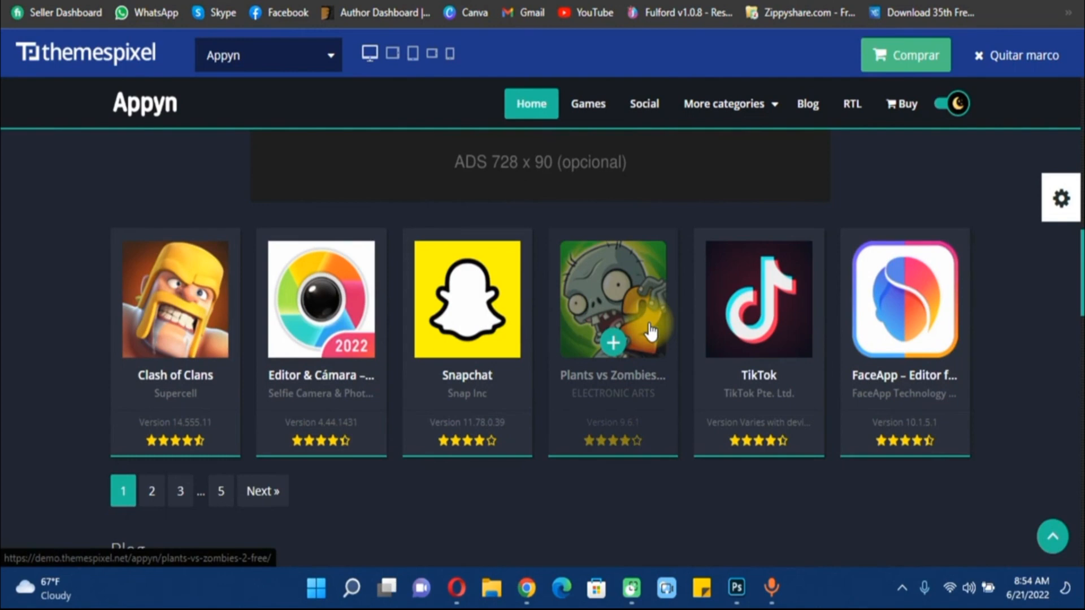
scroll(651, 330, down, 7)
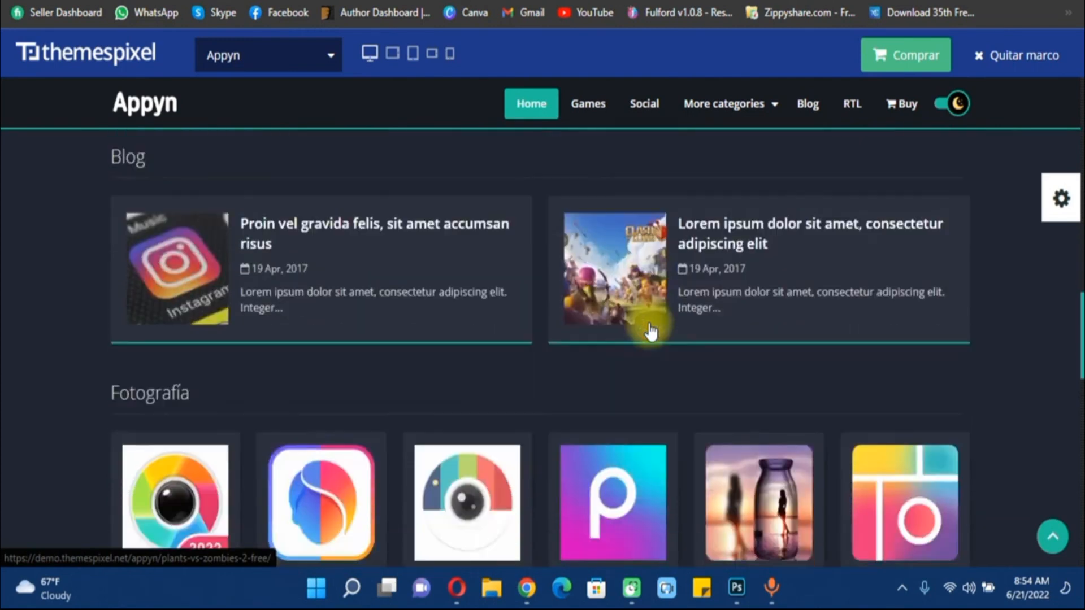
scroll(650, 332, down, 1)
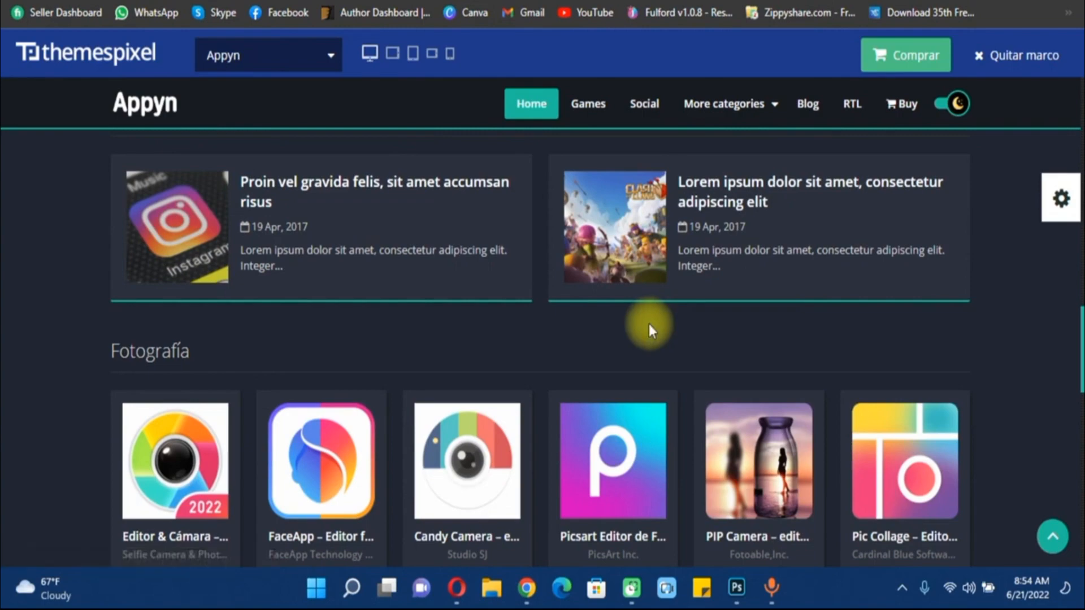
scroll(648, 323, down, 4)
scroll(649, 323, up, 1)
scroll(648, 324, up, 15)
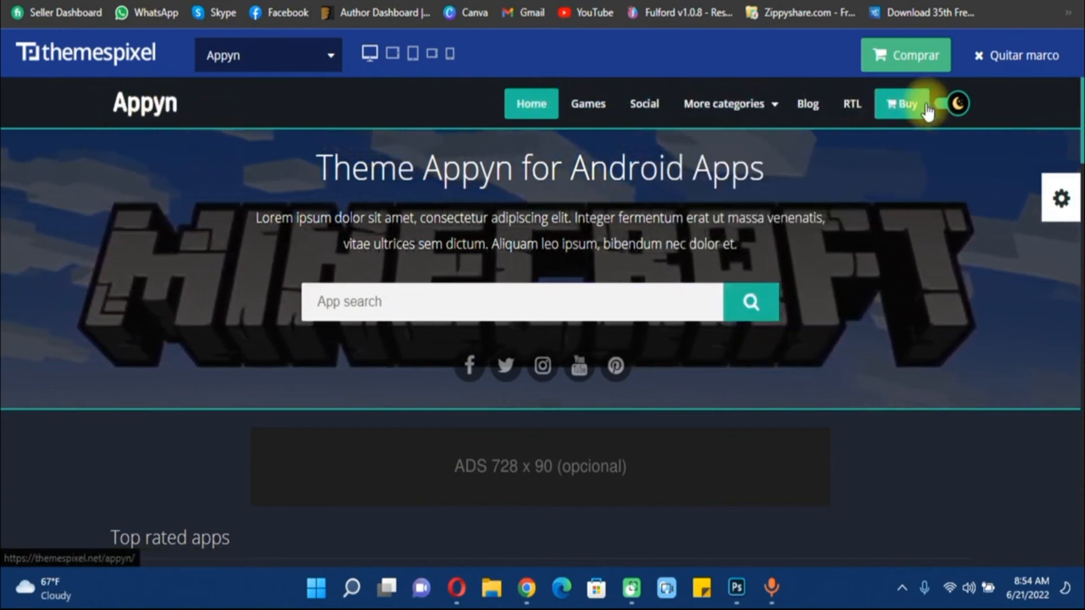
Preview the demo homepage in light mode down to the app listings, and return it to dark mode.
click(959, 105)
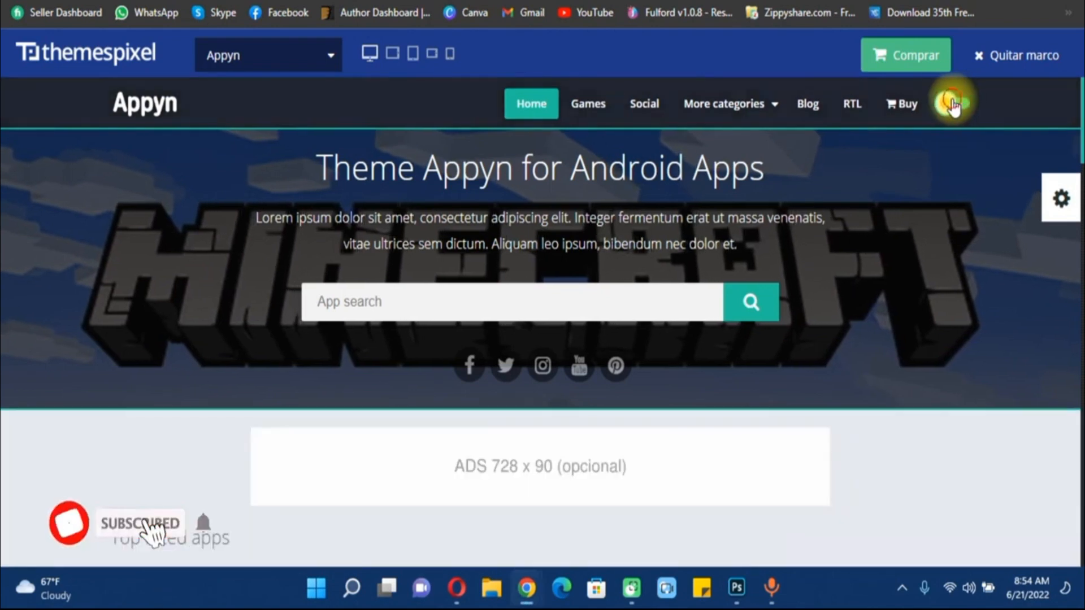
click(955, 106)
click(955, 105)
scroll(839, 252, down, 5)
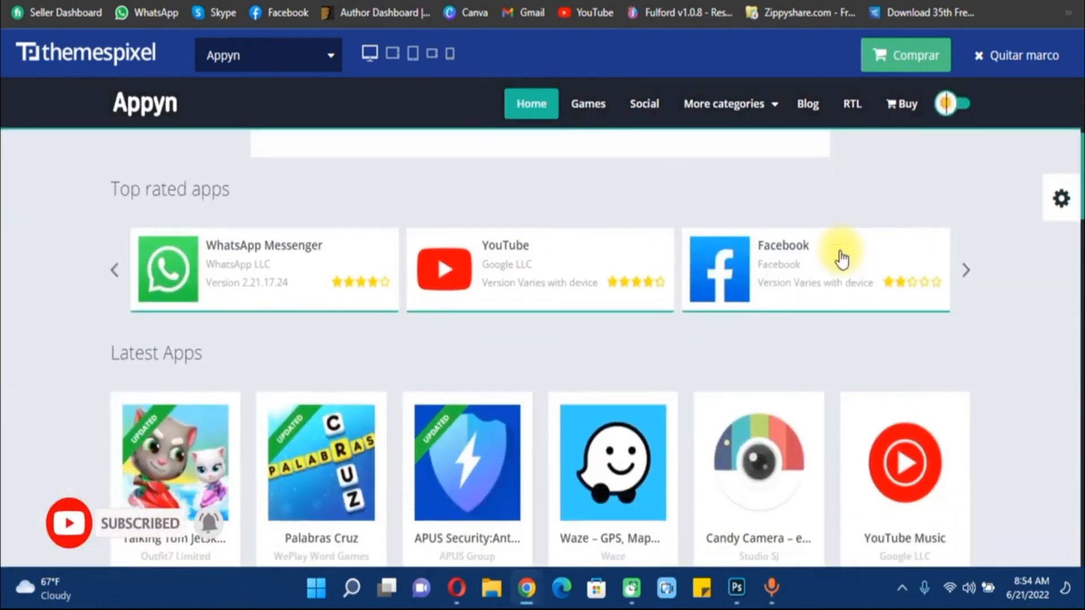
click(947, 106)
scroll(686, 199, up, 6)
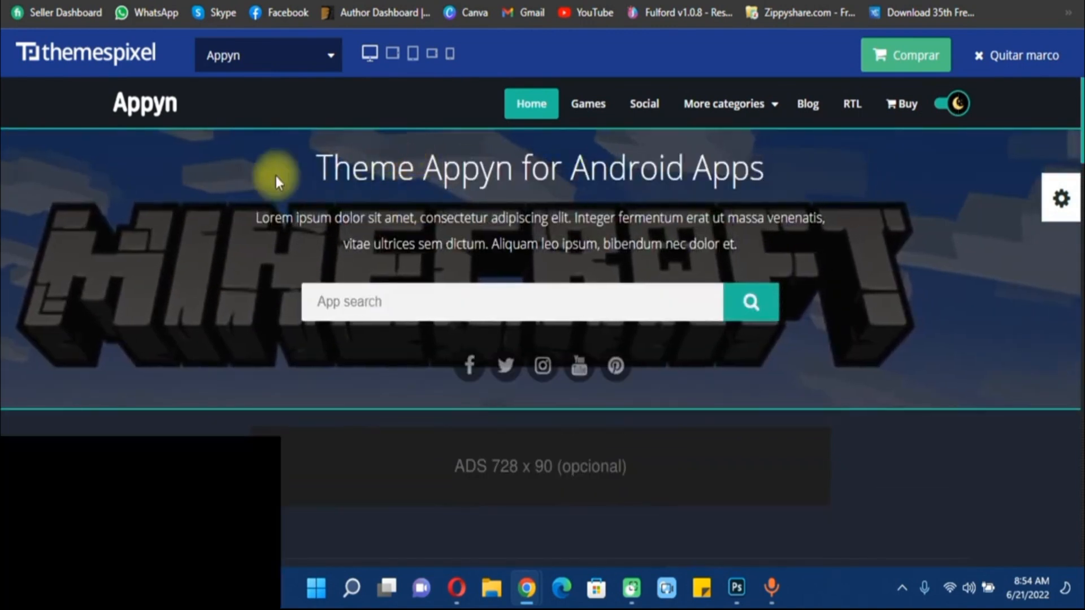
Examine the demo's search box, hero title and description, ad banner area, and Top rated apps section.
click(431, 297)
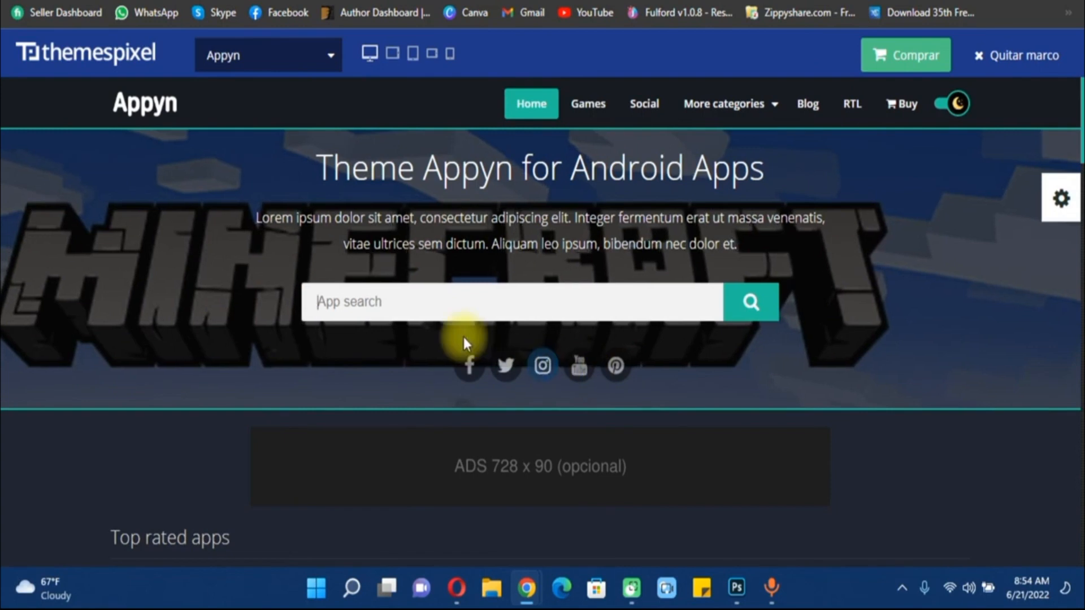
drag(315, 178, 745, 194)
drag(758, 240, 256, 214)
scroll(523, 310, down, 5)
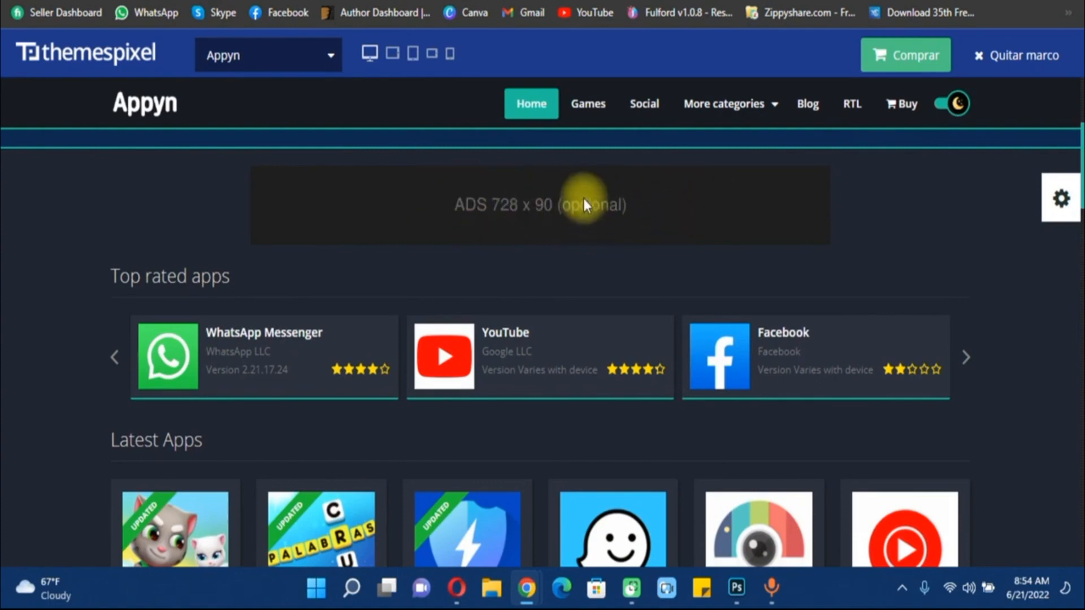
scroll(582, 199, down, 3)
scroll(265, 209, up, 3)
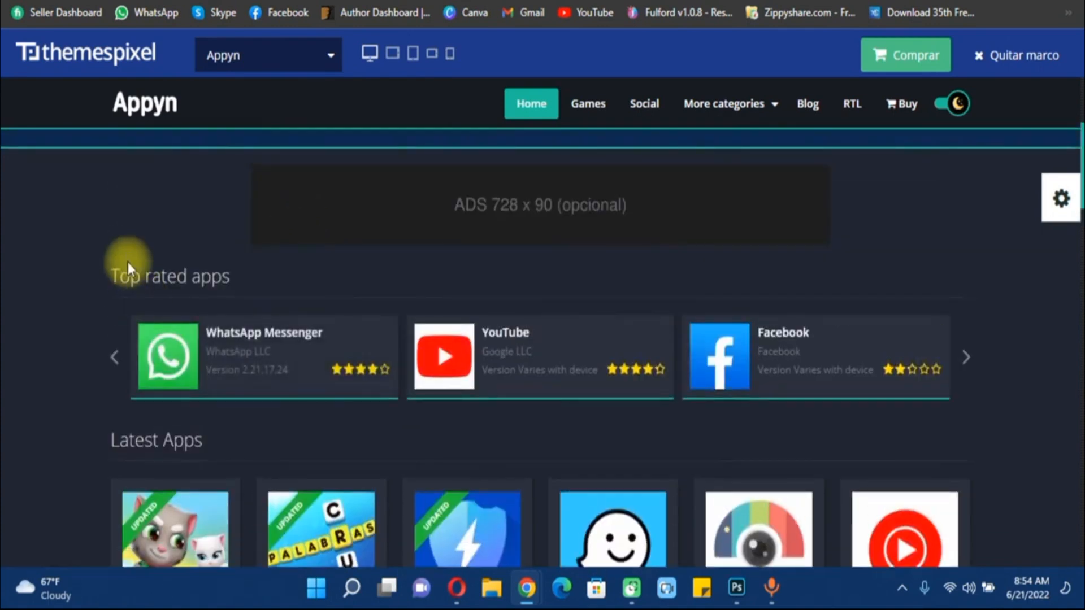
click(113, 279)
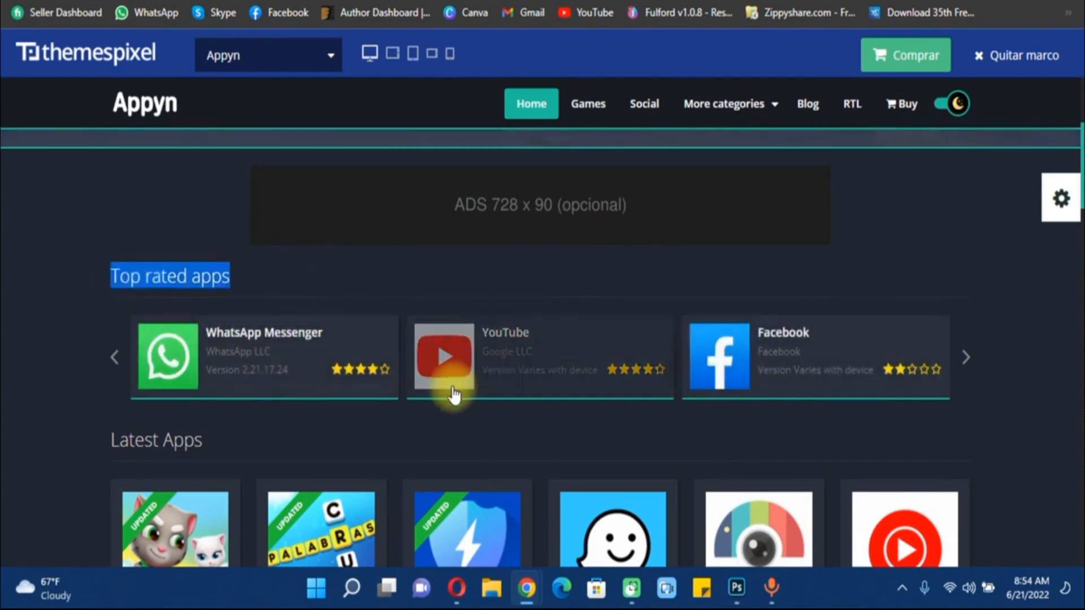
Examine the Latest Apps grid, the ad slot between its rows, and the Blog section of the demo homepage.
scroll(446, 373, down, 2)
scroll(660, 341, down, 3)
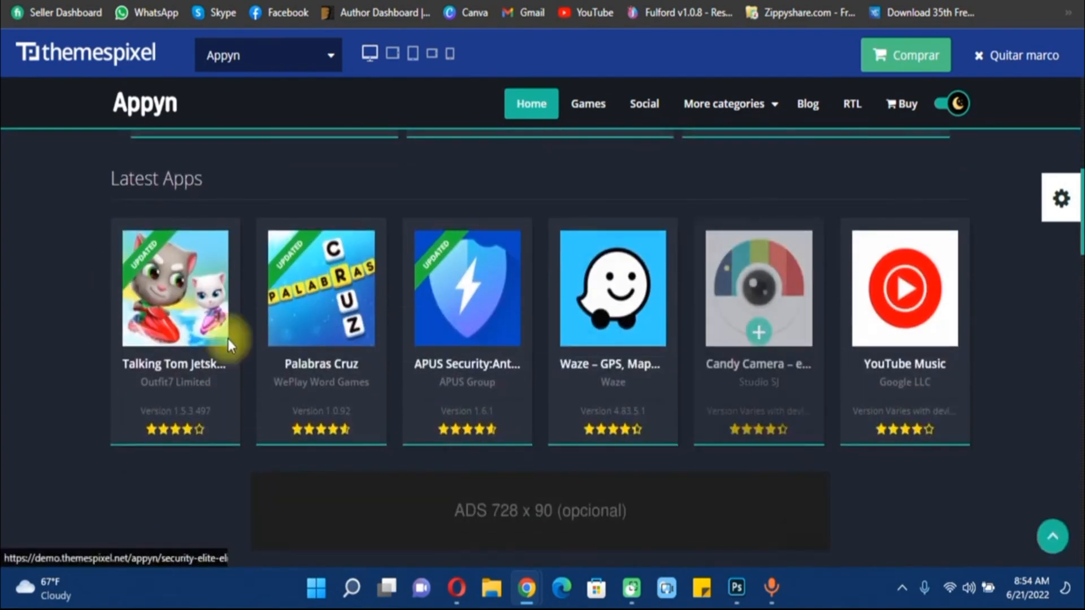
scroll(503, 349, down, 2)
scroll(502, 349, down, 7)
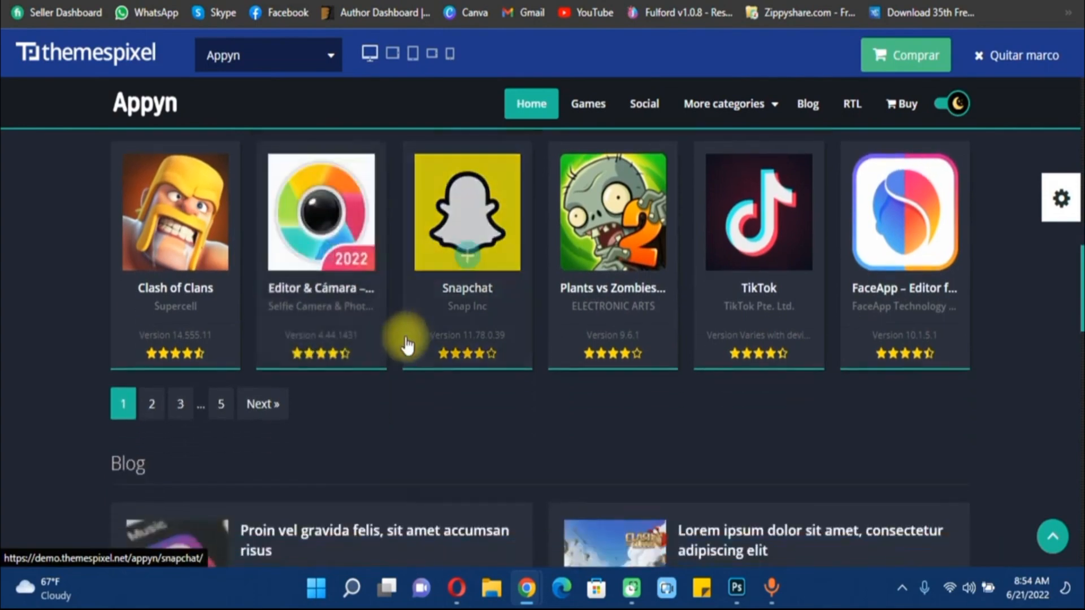
scroll(407, 346, up, 4)
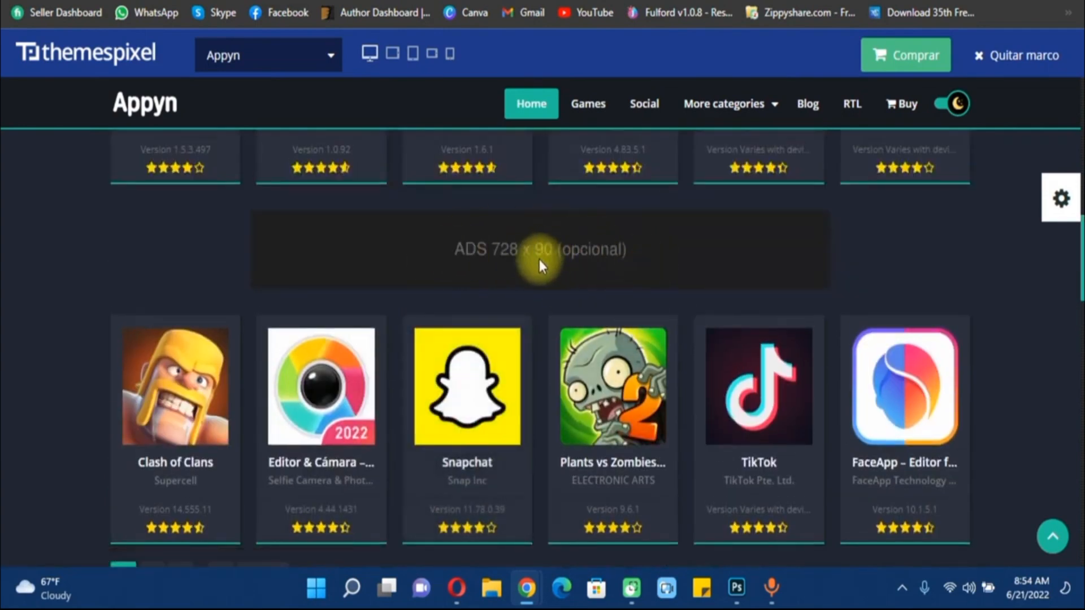
scroll(573, 261, down, 6)
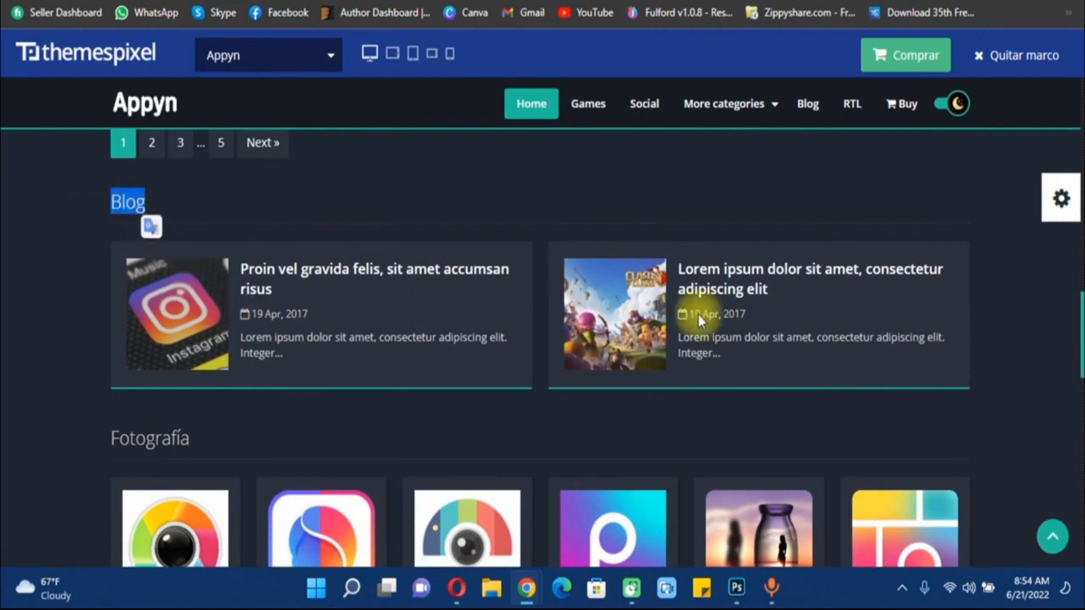
scroll(622, 305, down, 4)
scroll(573, 300, up, 4)
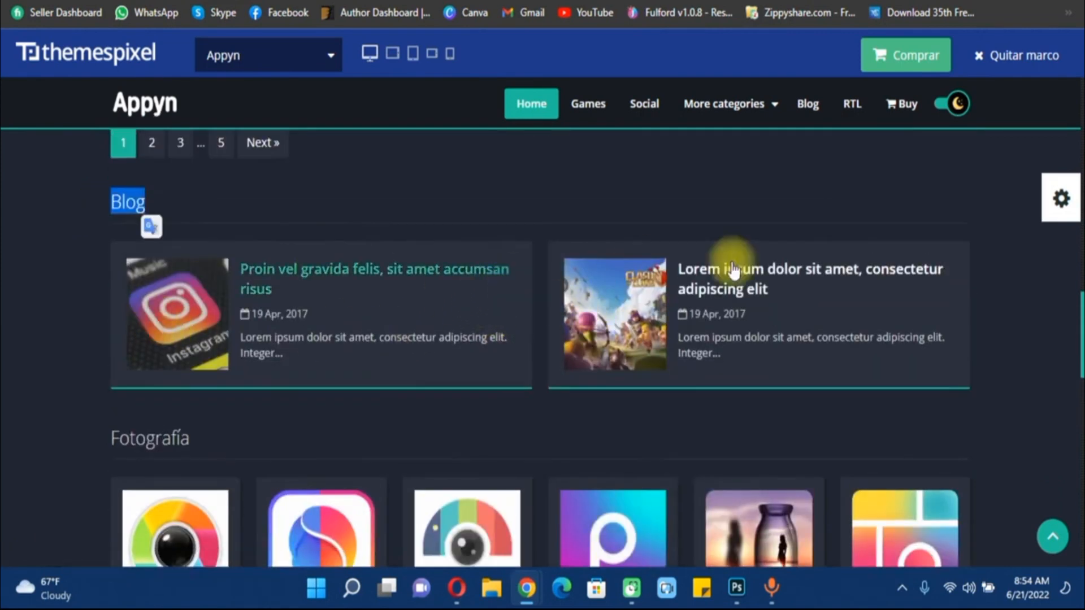
scroll(558, 272, down, 4)
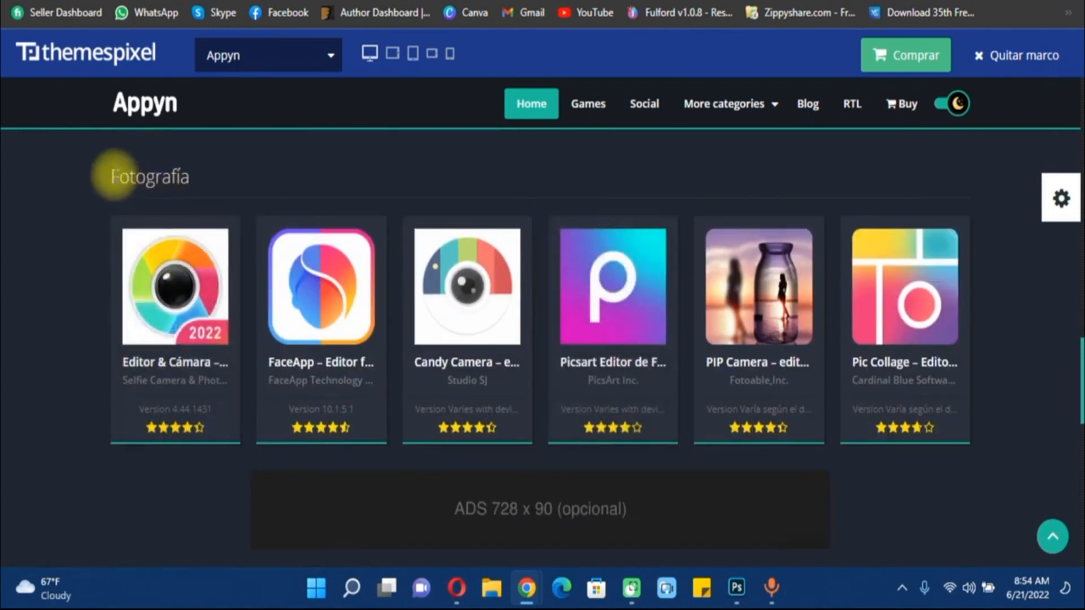
Examine the Fotografía and Games sections and the footer's app lists, tags and copyright line.
drag(204, 183, 249, 186)
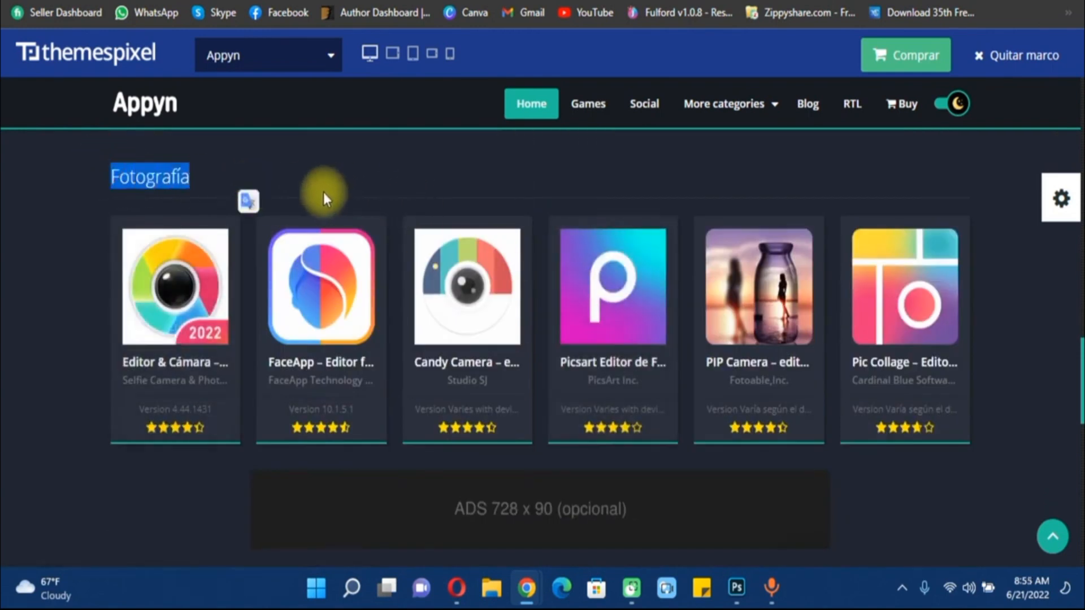
scroll(323, 192, down, 1)
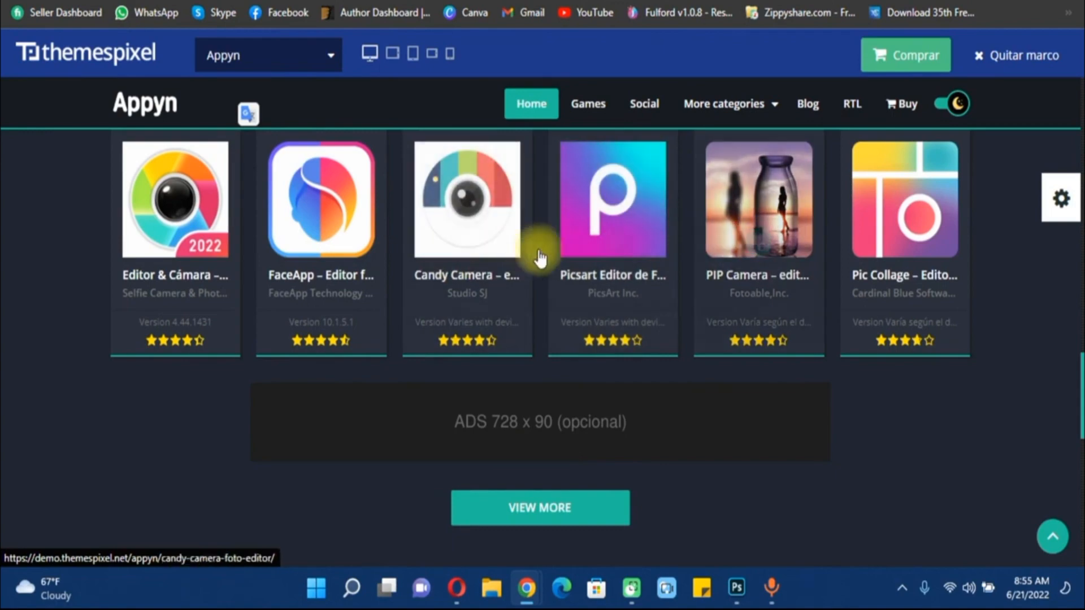
scroll(529, 260, down, 4)
scroll(218, 242, down, 7)
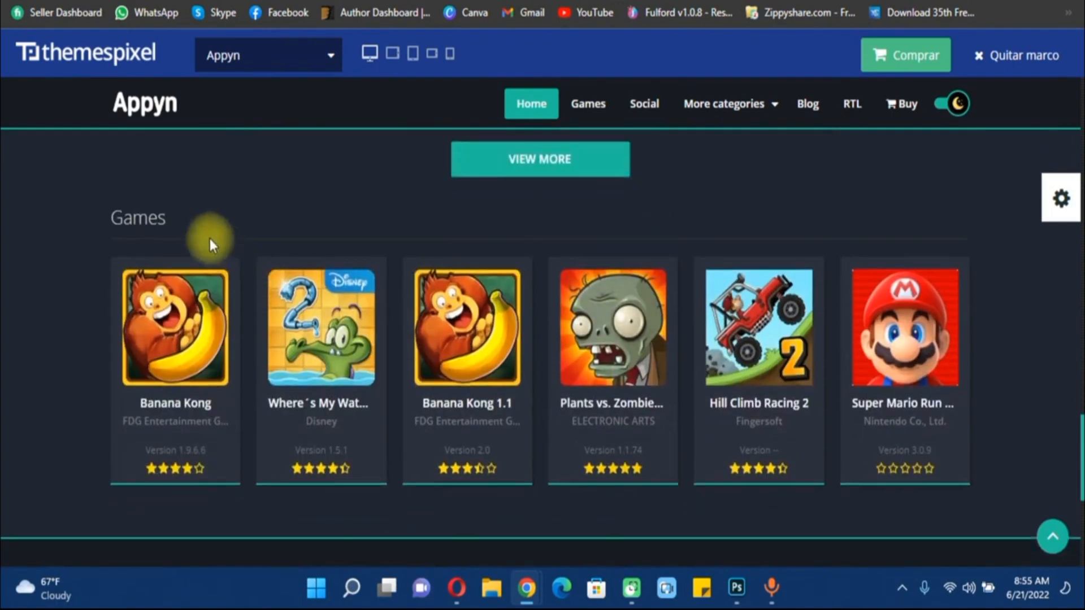
scroll(559, 345, down, 1)
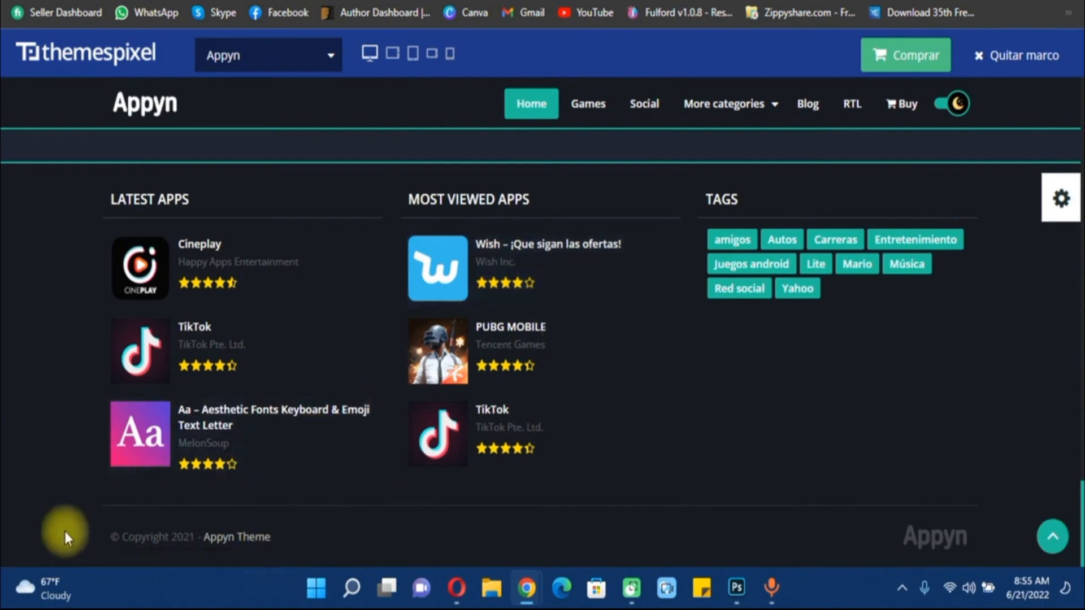
drag(63, 532, 303, 535)
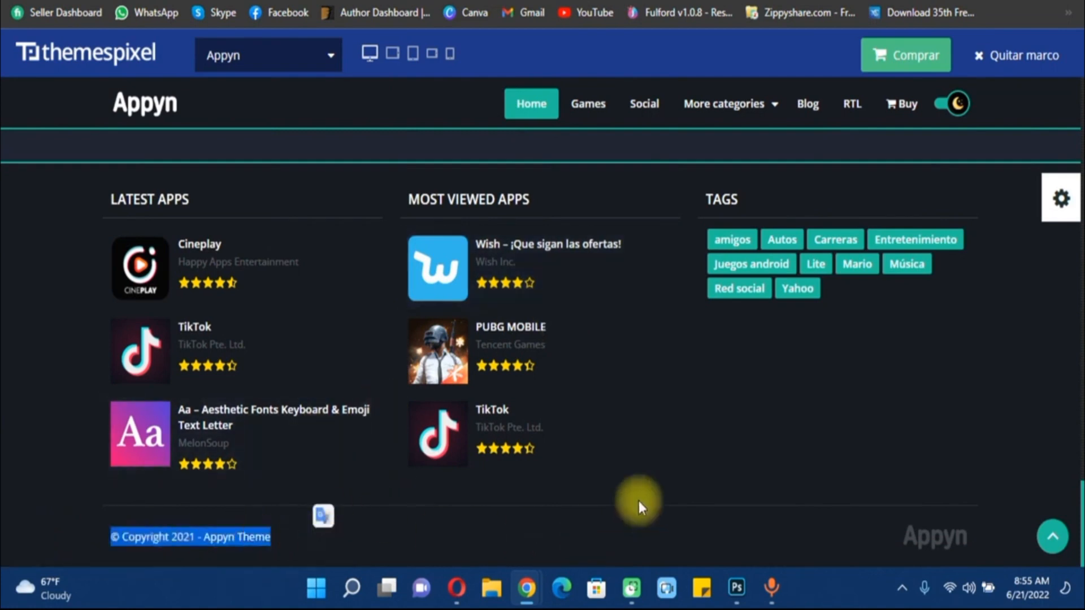
scroll(774, 259, up, 1)
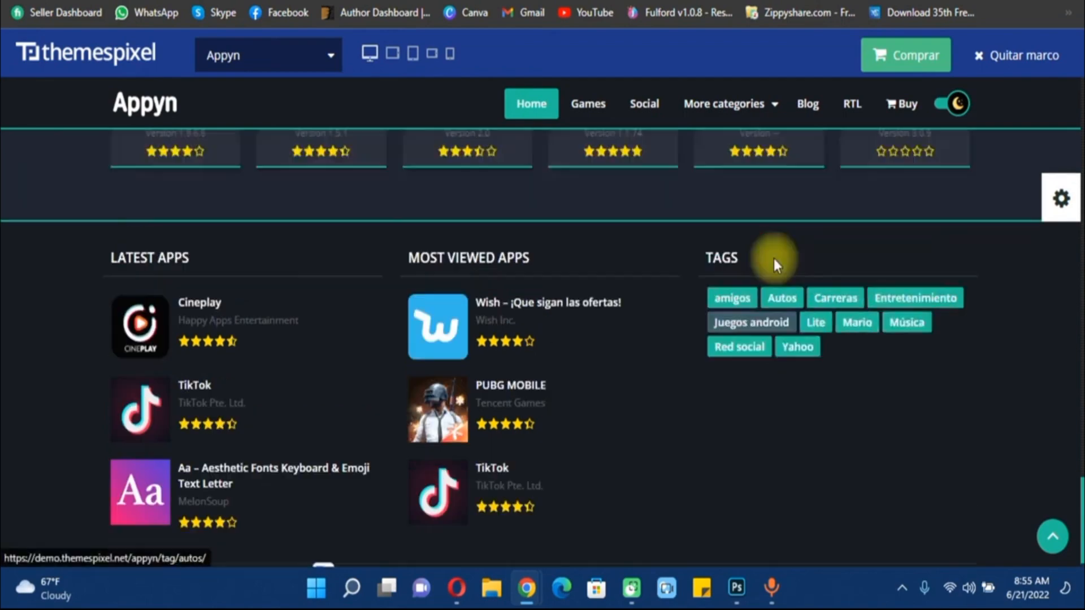
scroll(774, 258, up, 15)
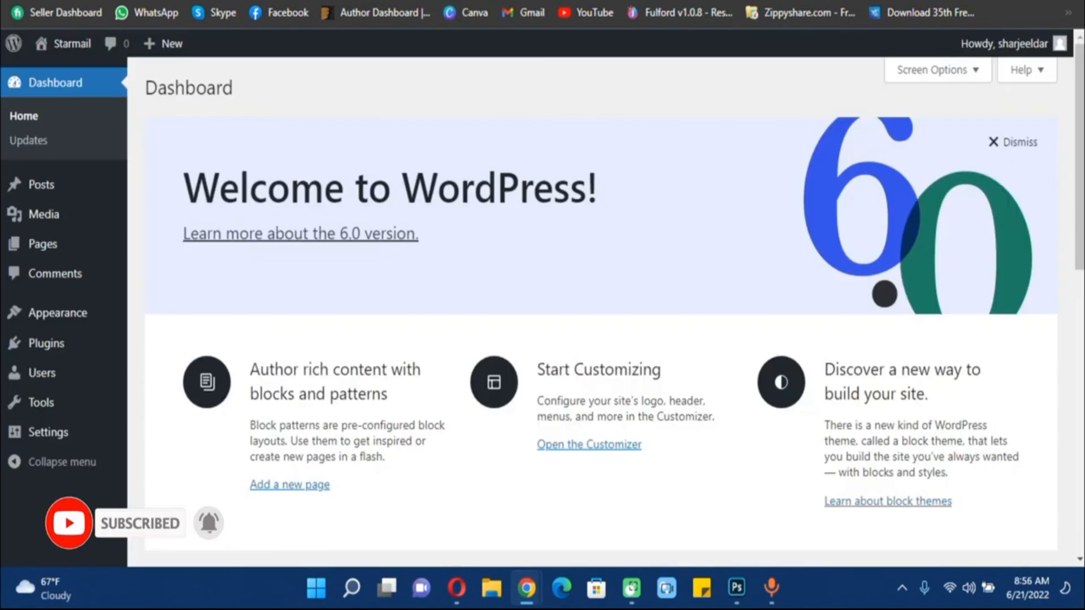
Open the WordPress site's front end in a new tab from the dashboard.
right_click(74, 78)
click(96, 89)
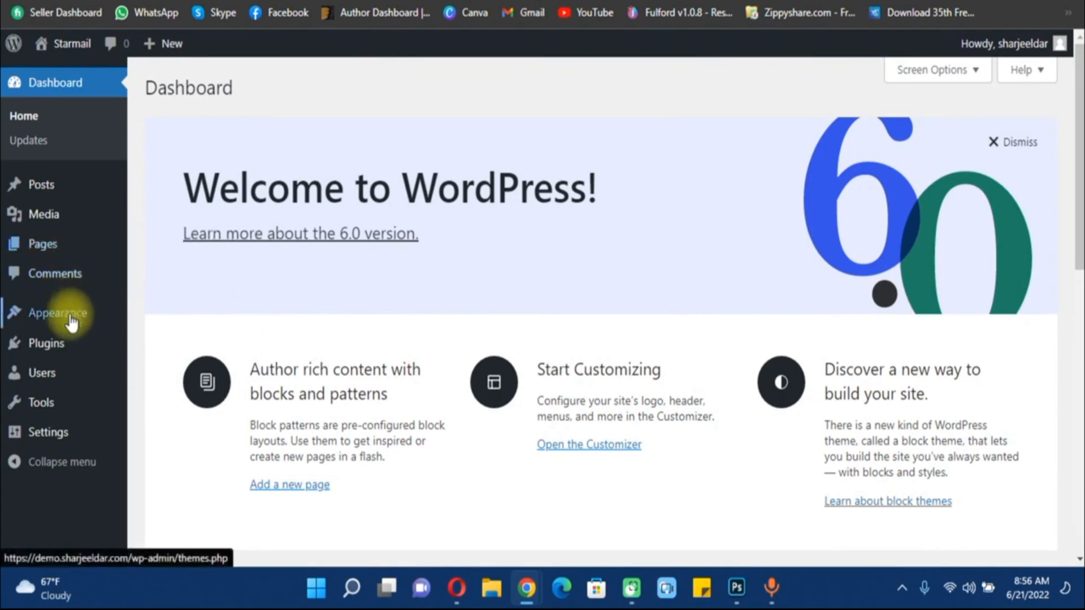
Activate the installed Hello Elementor theme on the WordPress site.
mouse_move(86, 319)
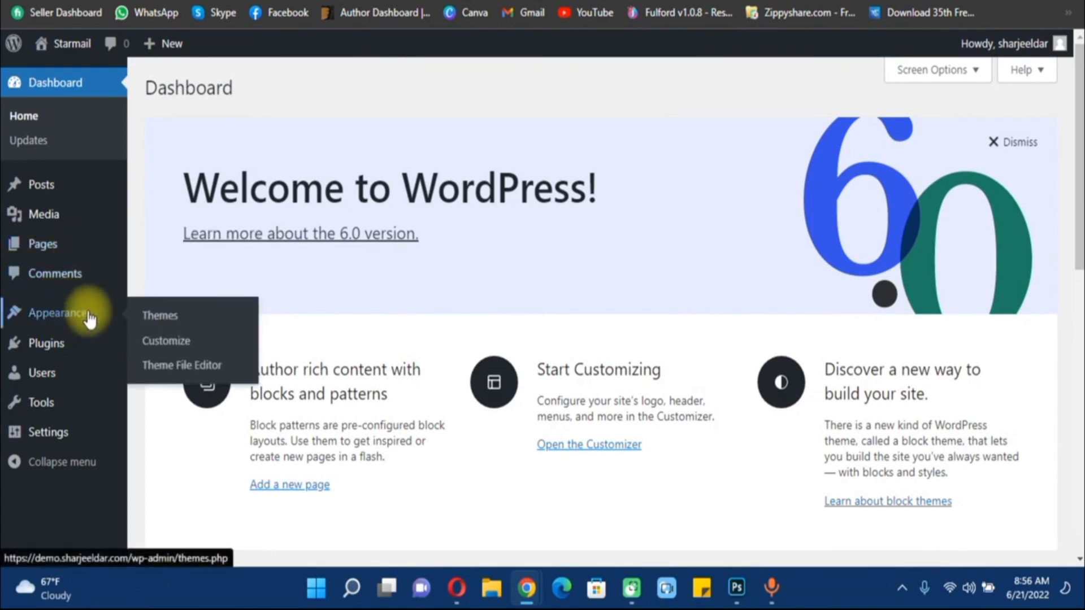
click(160, 316)
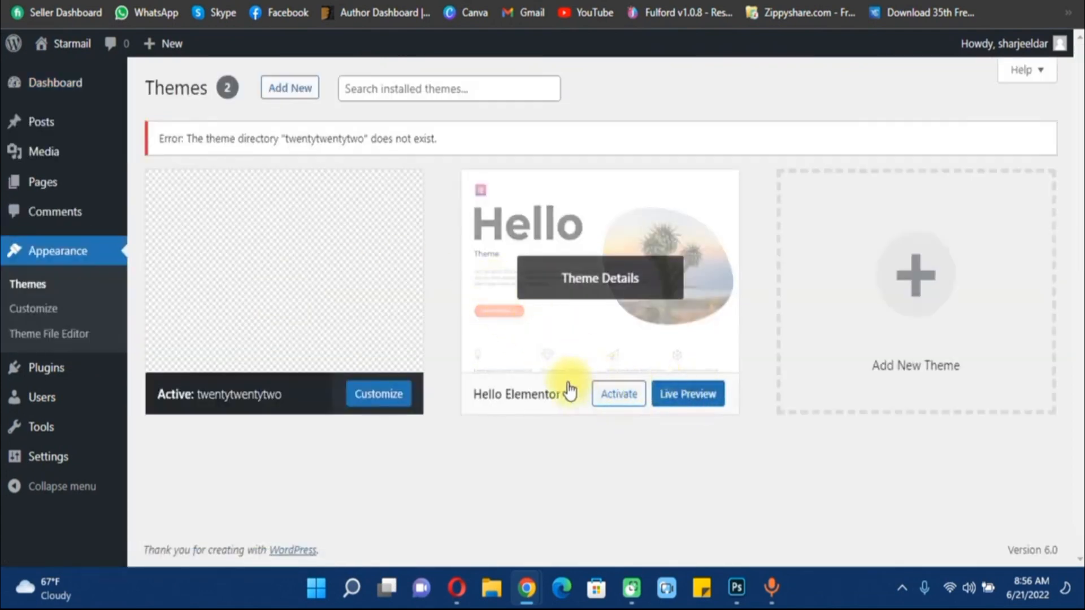
click(609, 394)
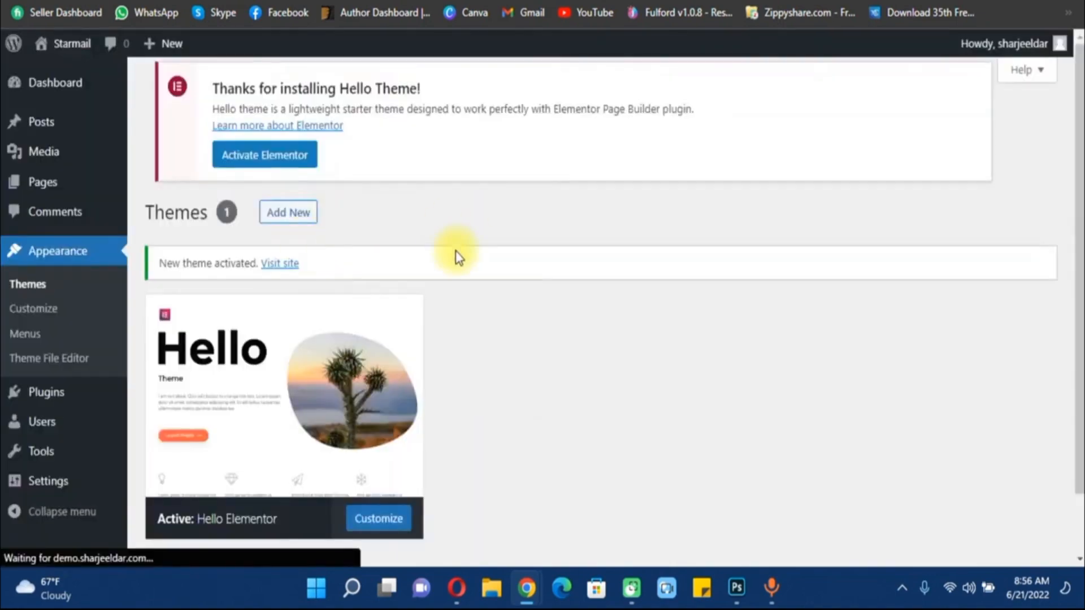
click(305, 298)
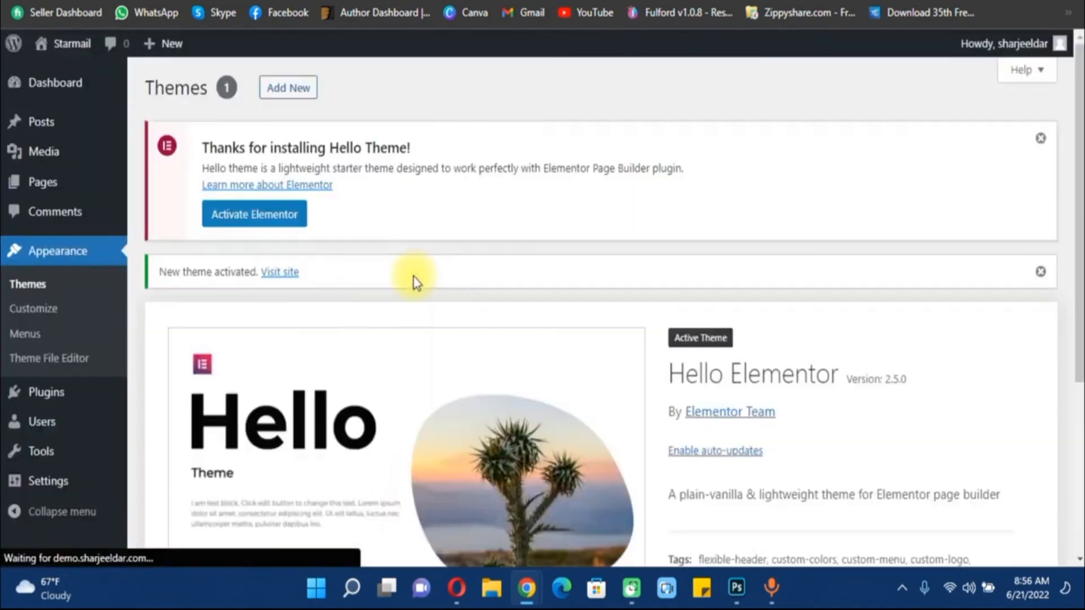
Open the Starmail site in a new tab and view it with the Hello Elementor theme active.
scroll(305, 298, up, 5)
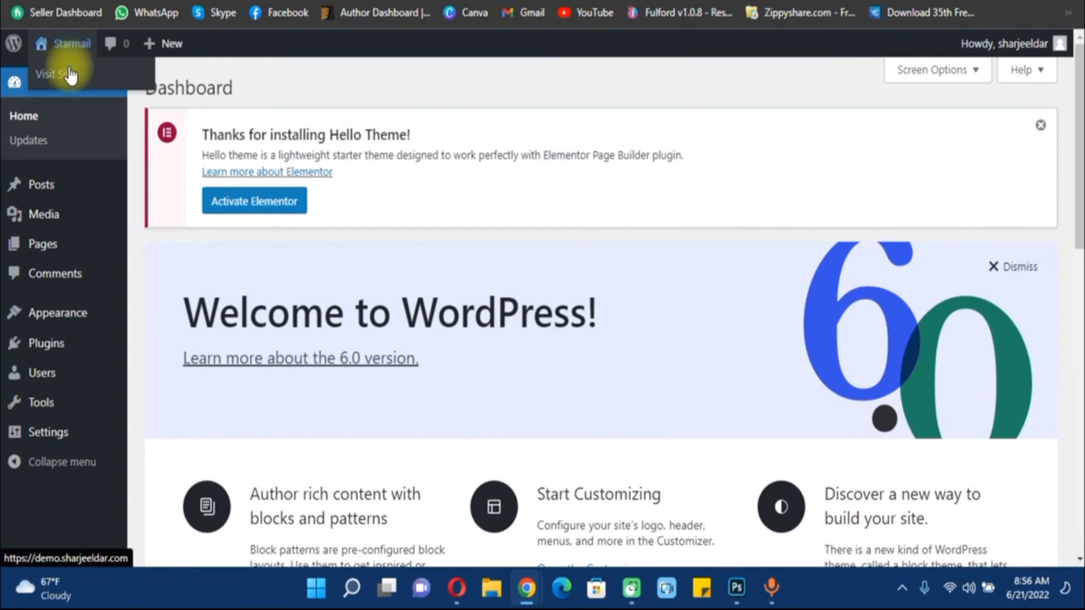
right_click(86, 81)
click(86, 81)
click(333, 1)
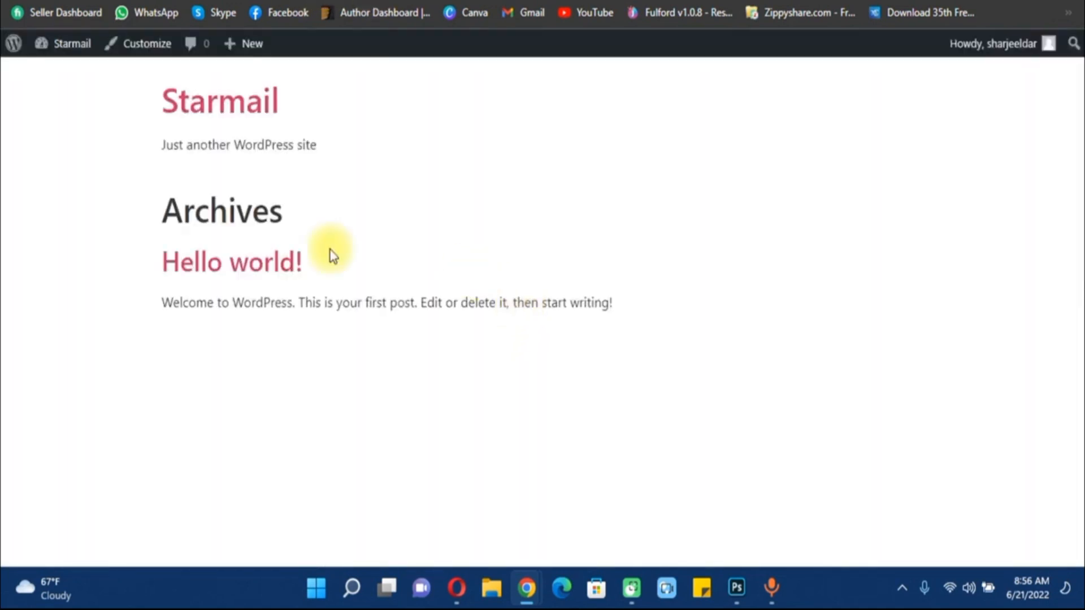
Return to the WordPress dashboard and dismiss the Hello Theme notice.
click(486, 2)
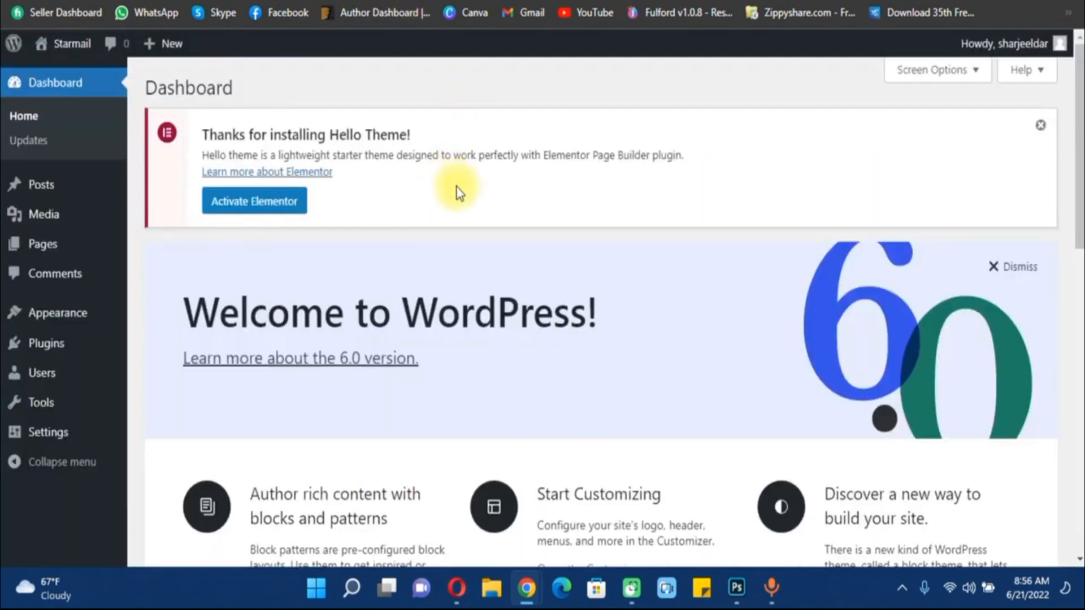
click(1040, 124)
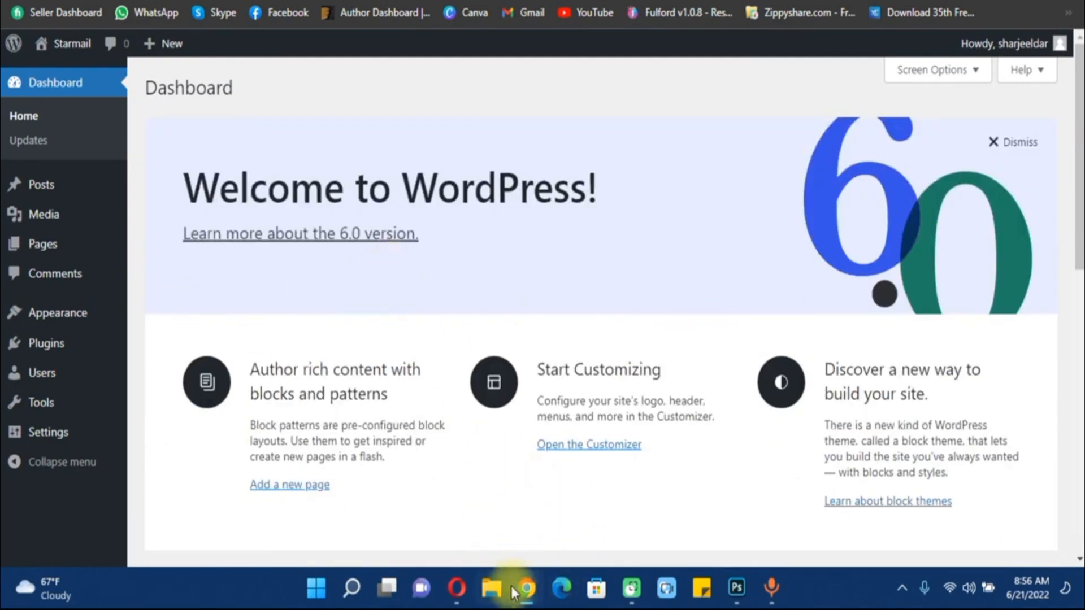
Look through the Downloads and Desktop folders in File Explorer for the Appyn theme package, then return to the dashboard.
click(493, 586)
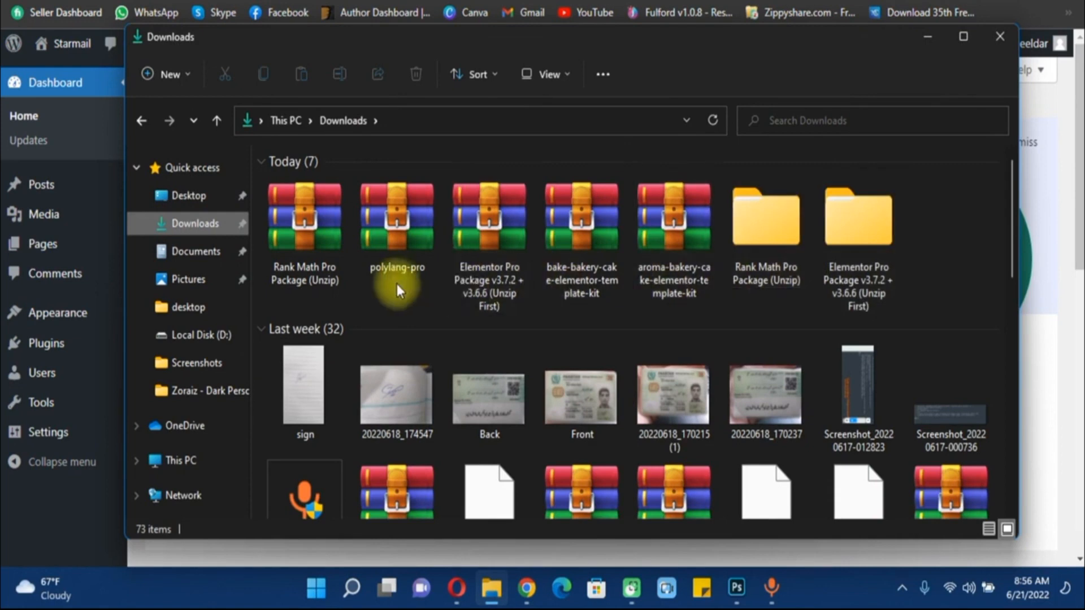
scroll(350, 282, down, 3)
scroll(378, 273, up, 3)
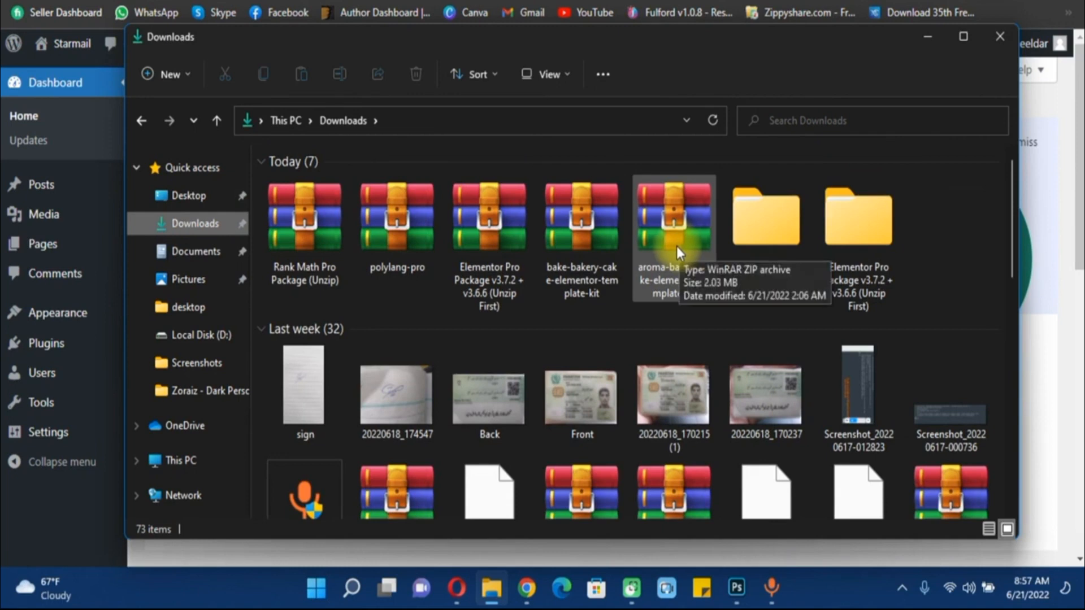
click(192, 196)
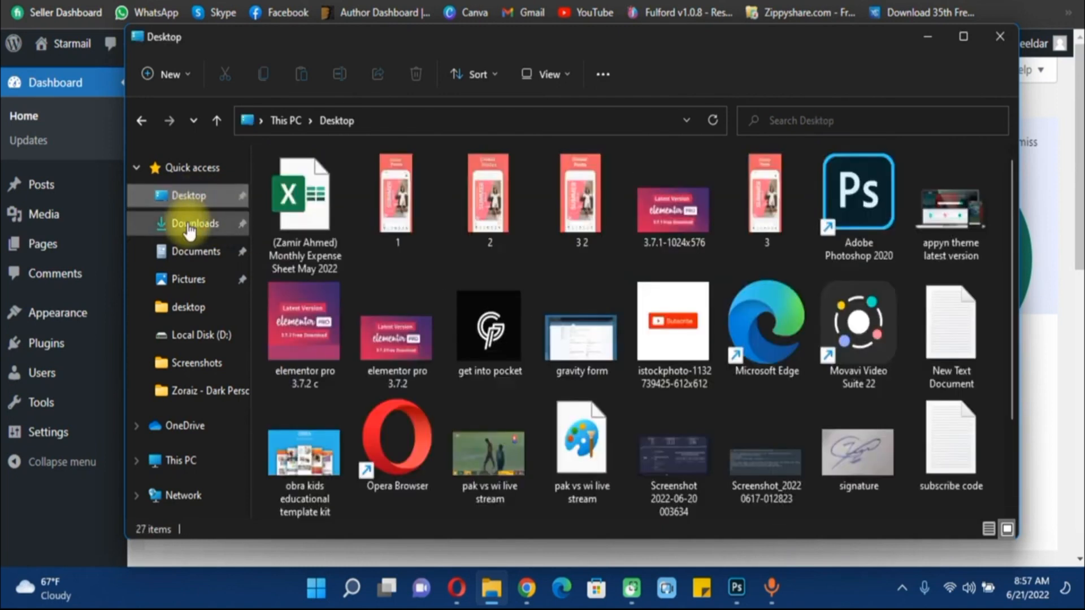
scroll(643, 257, down, 2)
scroll(416, 298, up, 2)
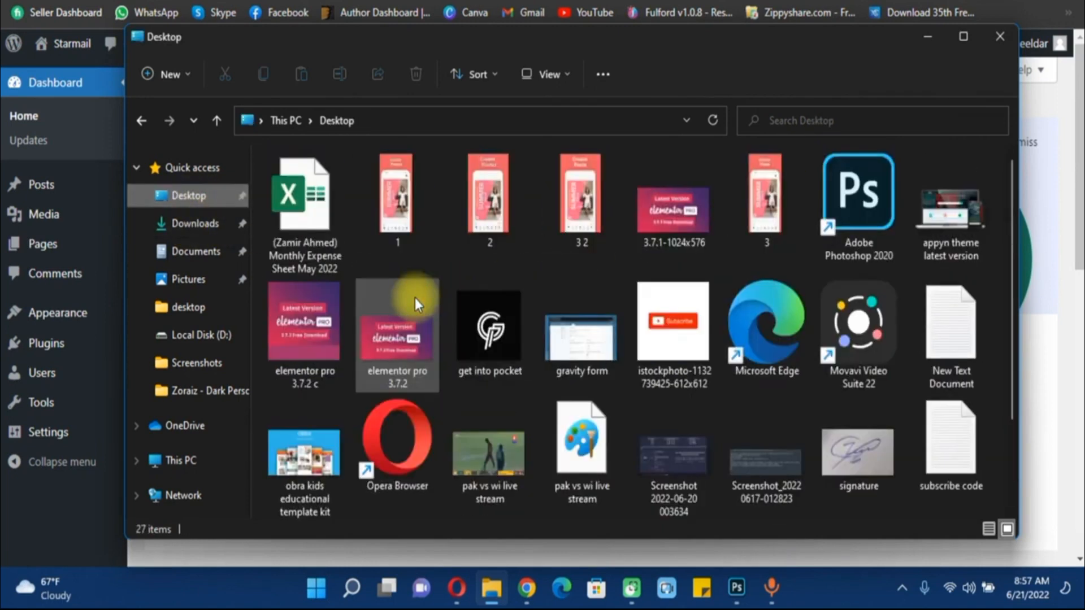
click(191, 223)
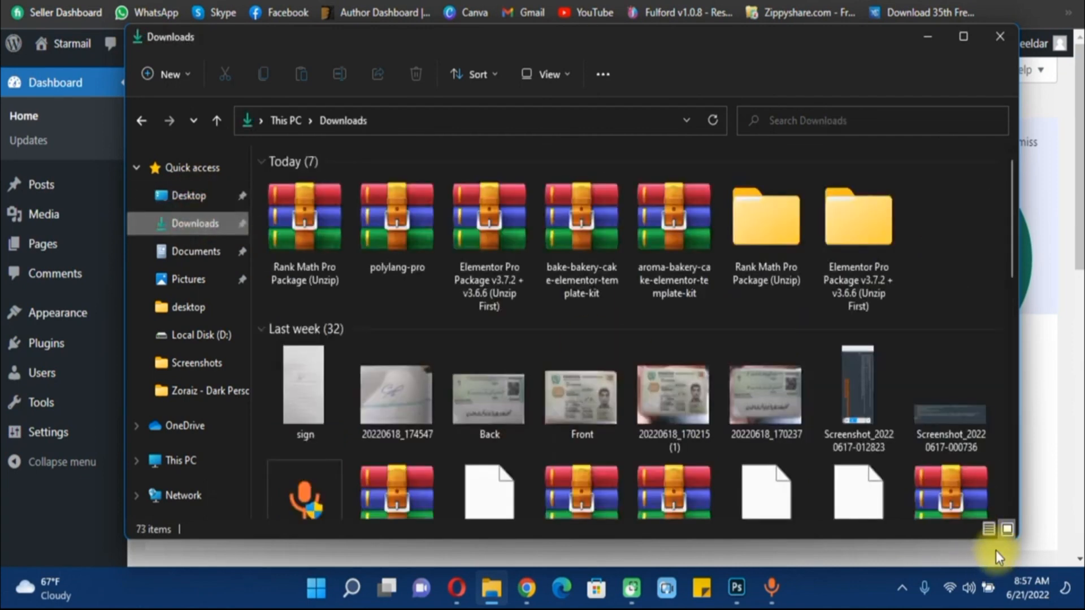
click(983, 551)
key(Tab)
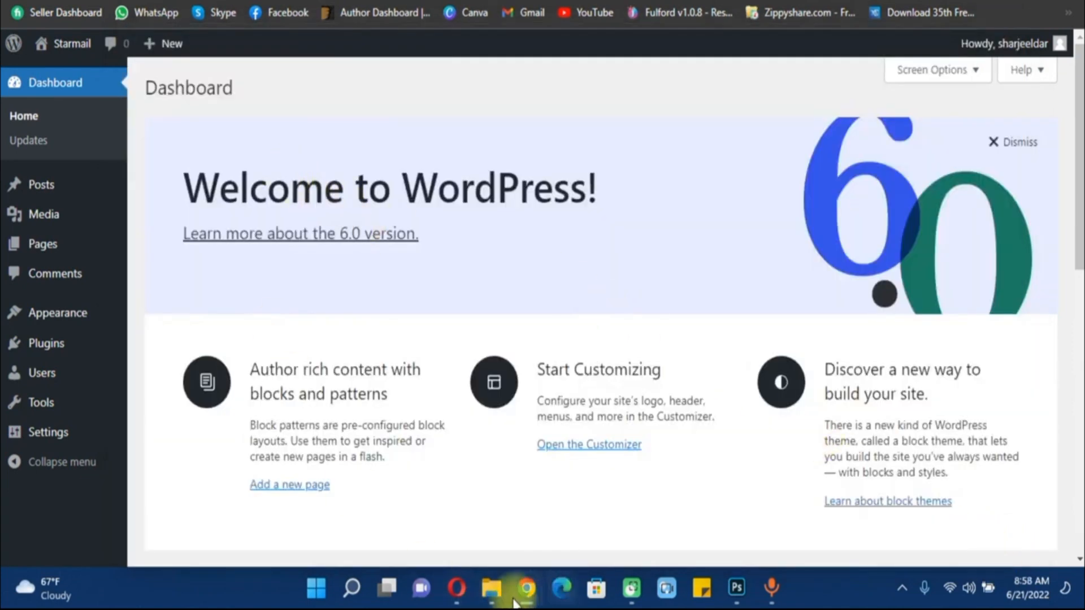
Extract the Appyn Theme Package (Unzip) archive into its own folder in Downloads and open that folder in a maximized window.
click(492, 588)
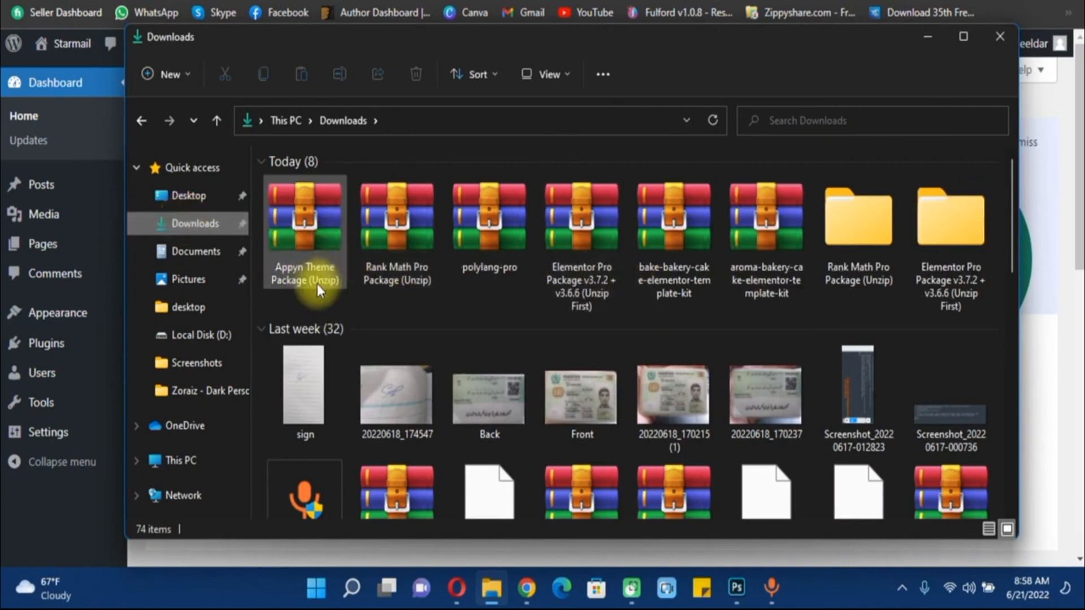
right_click(317, 254)
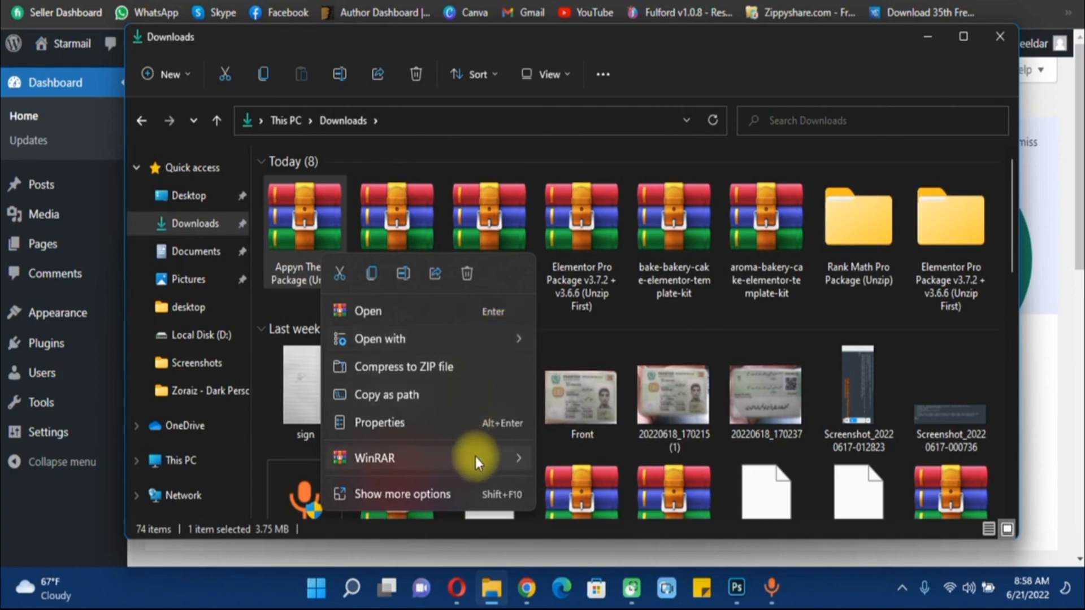
mouse_move(520, 459)
click(594, 486)
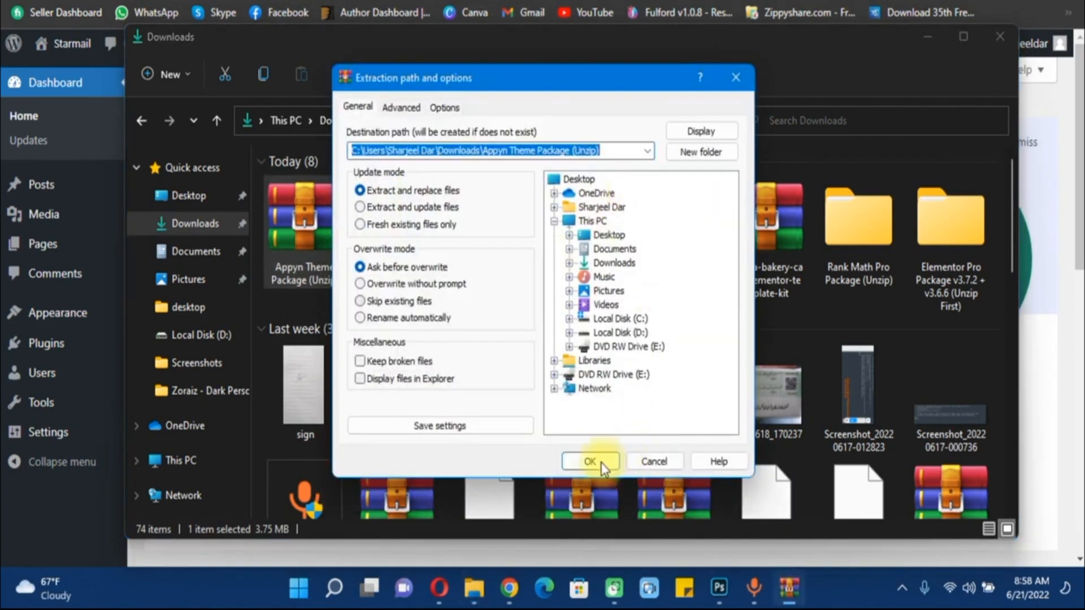
click(601, 462)
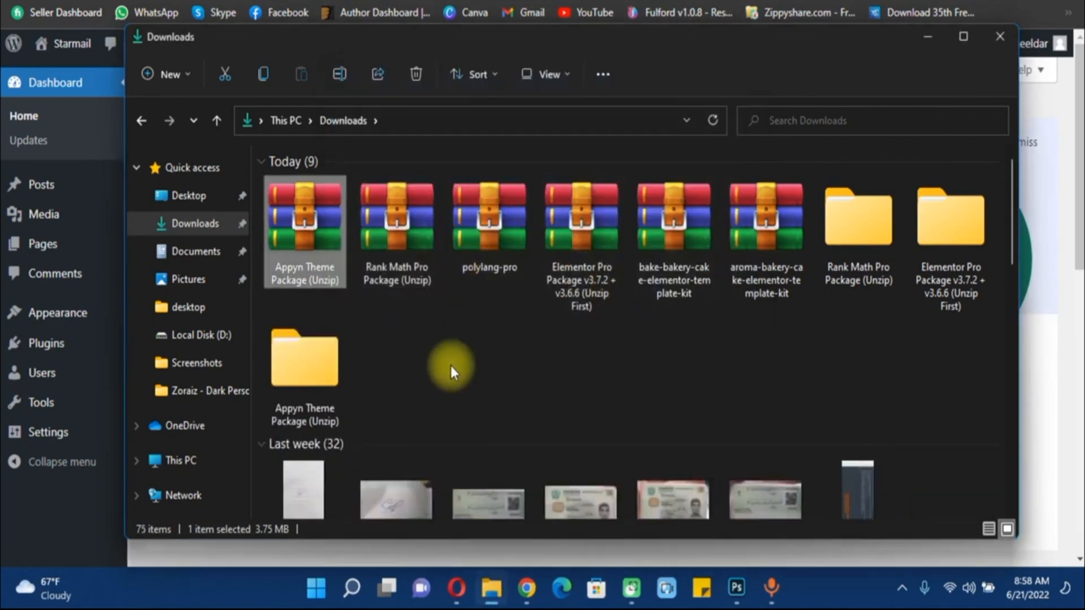
double_click(322, 362)
double_click(647, 44)
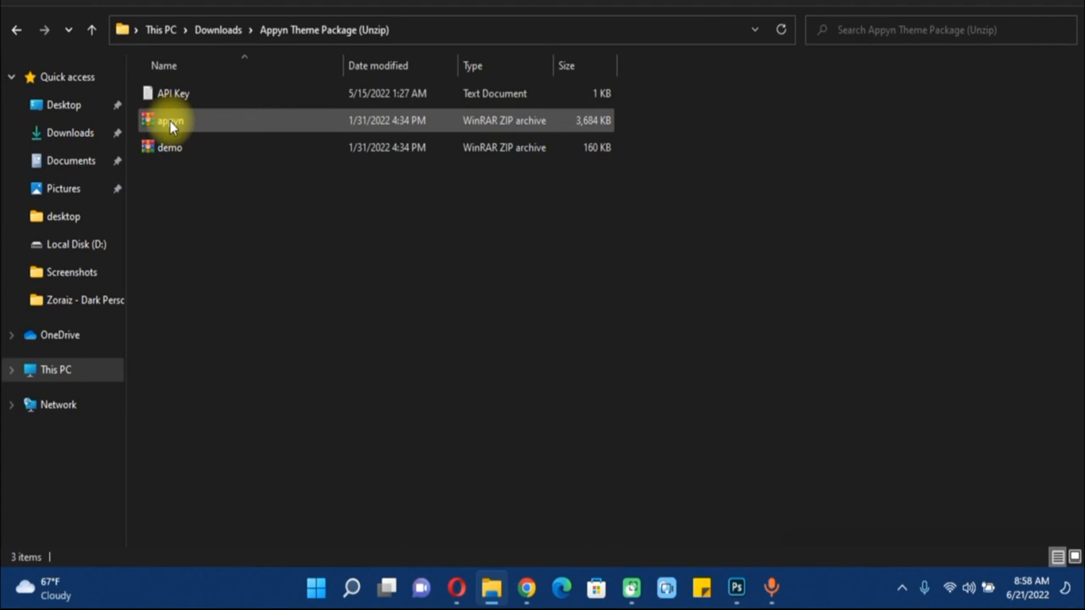
Examine the folders and PHP files inside the appyn archive, and close the archive.
click(186, 122)
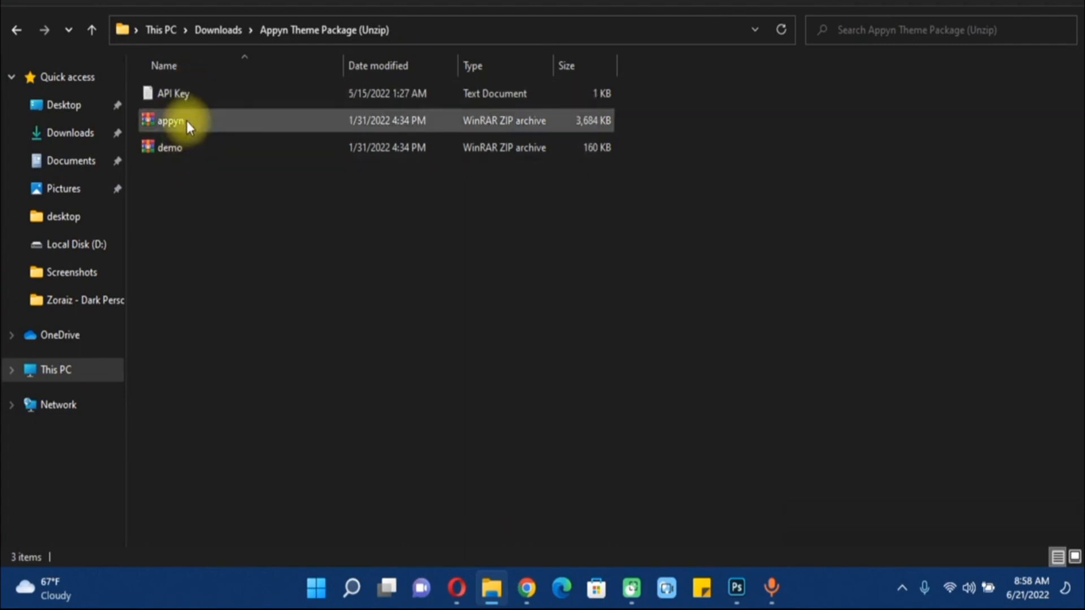
click(187, 121)
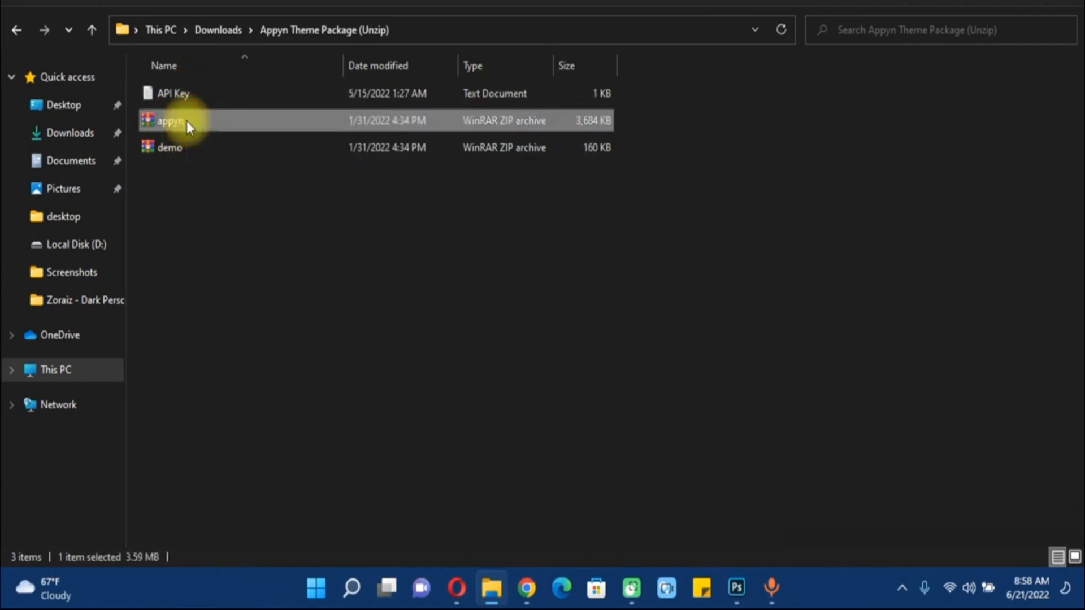
double_click(186, 120)
double_click(164, 232)
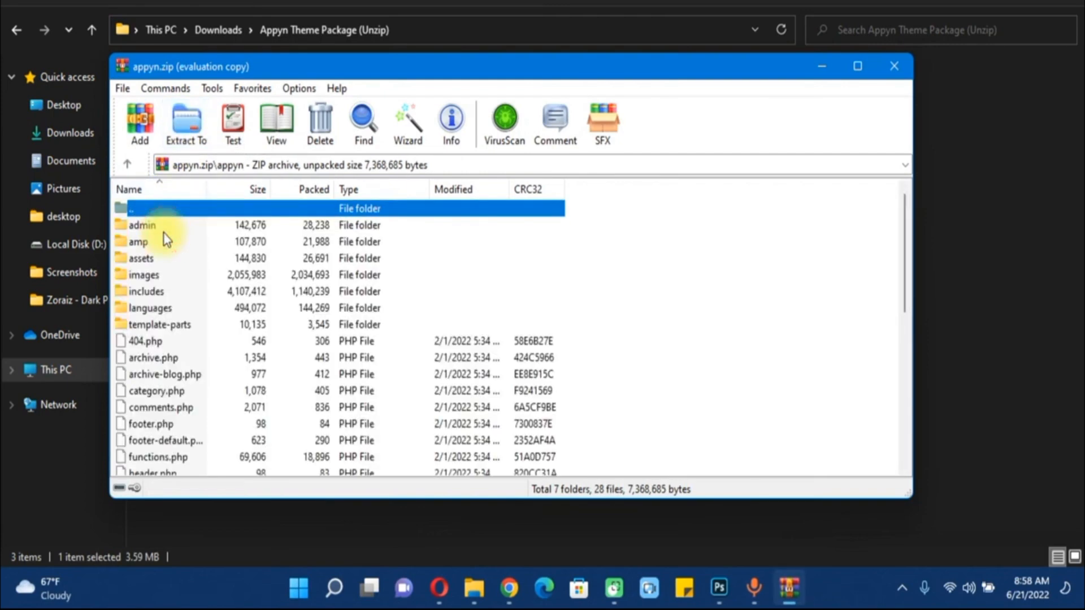
scroll(164, 287, down, 7)
scroll(169, 307, up, 3)
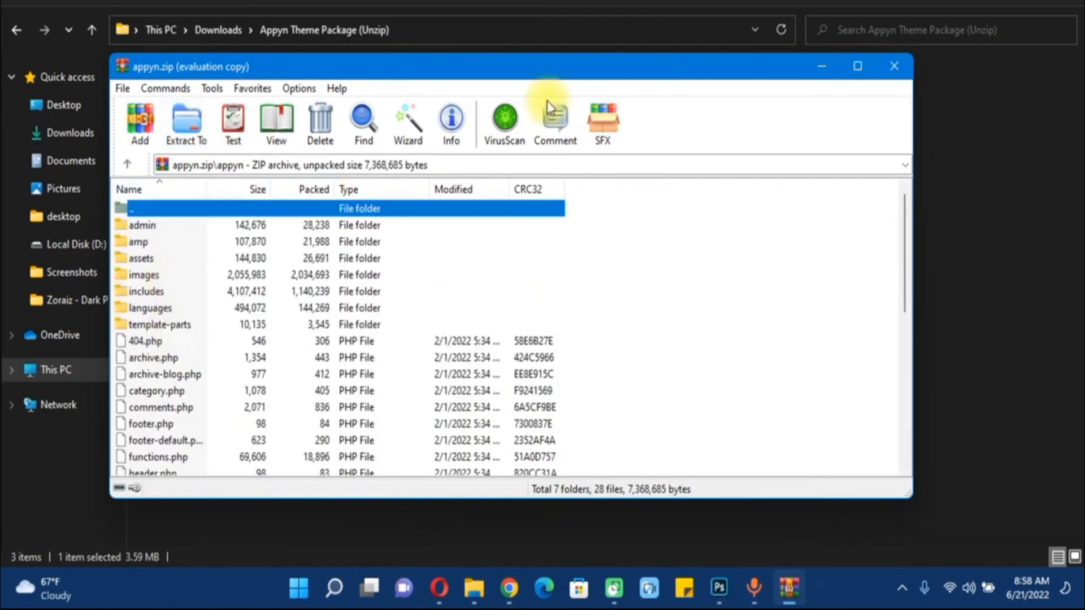
key(alt+F4)
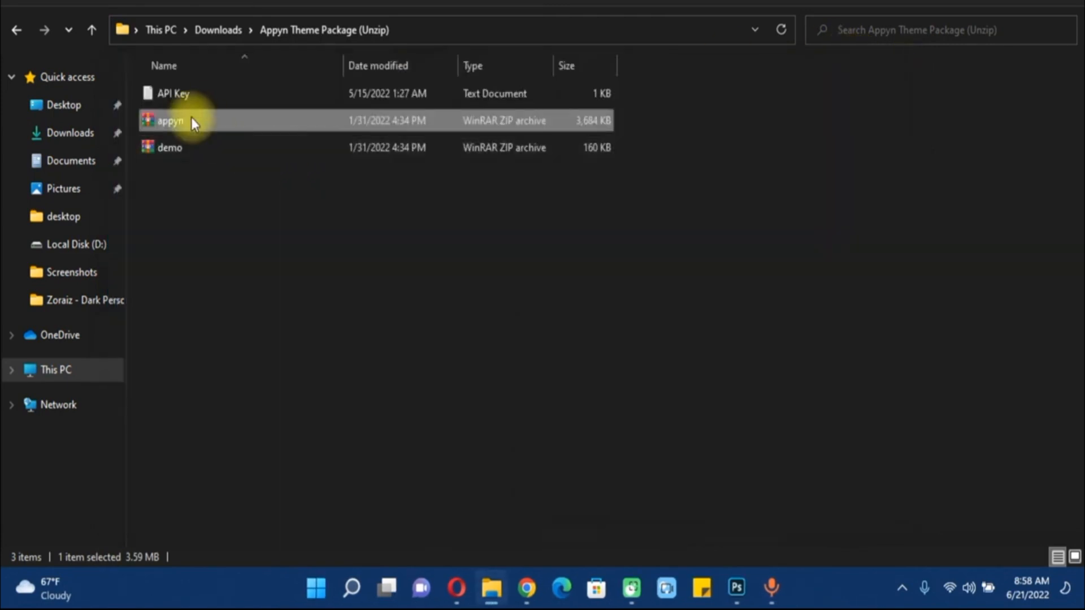
Open the API Key text document, highlight the key in it, and close the document.
click(189, 93)
double_click(188, 93)
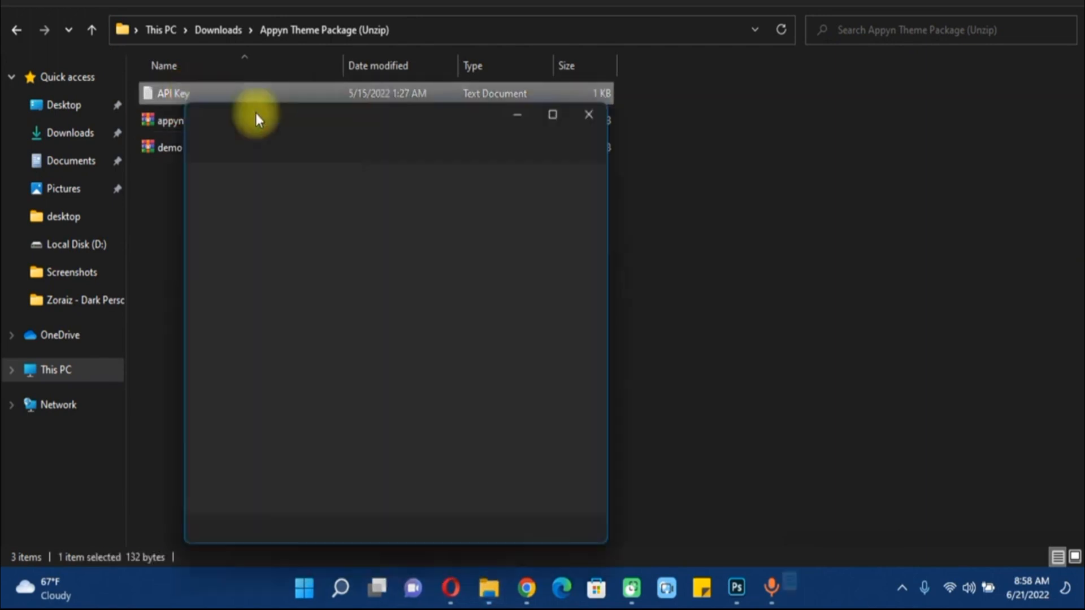
drag(258, 192, 562, 195)
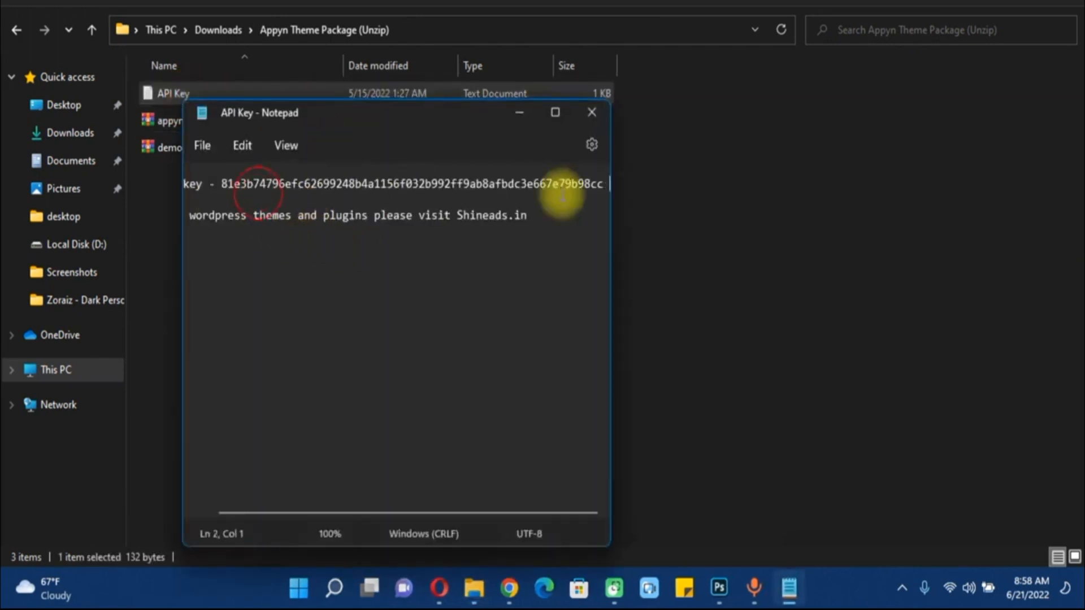
double_click(491, 182)
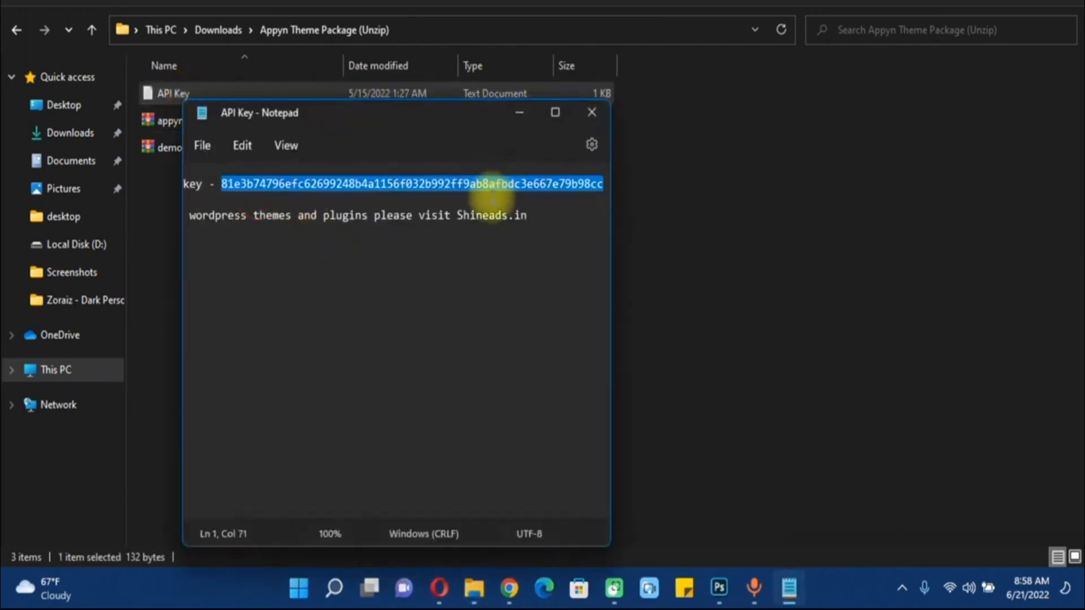
click(592, 114)
Inspect the XML document inside the demo archive and close the archive.
double_click(195, 149)
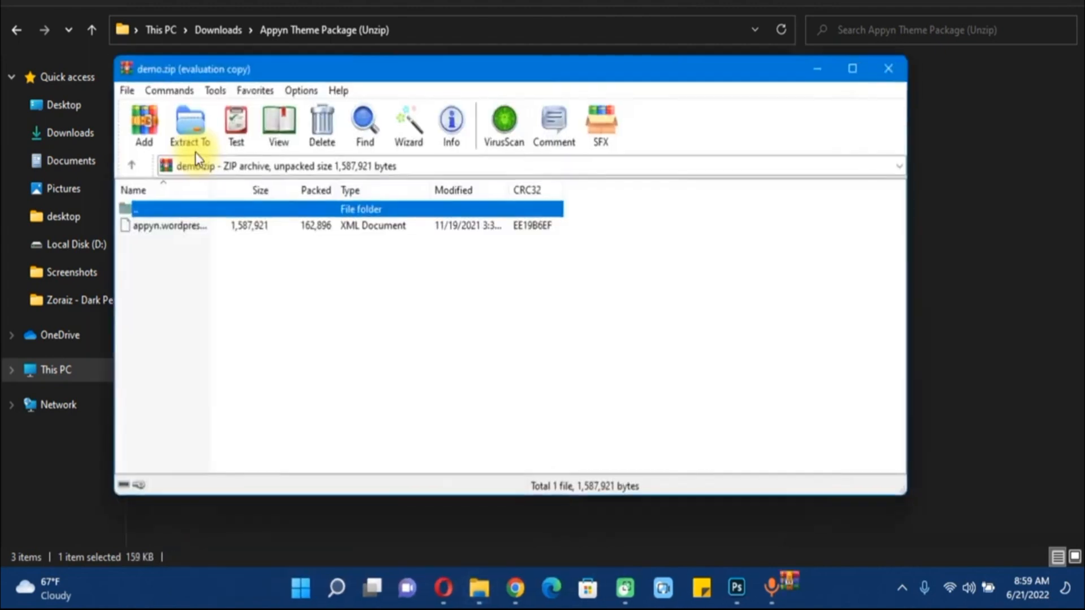
click(151, 225)
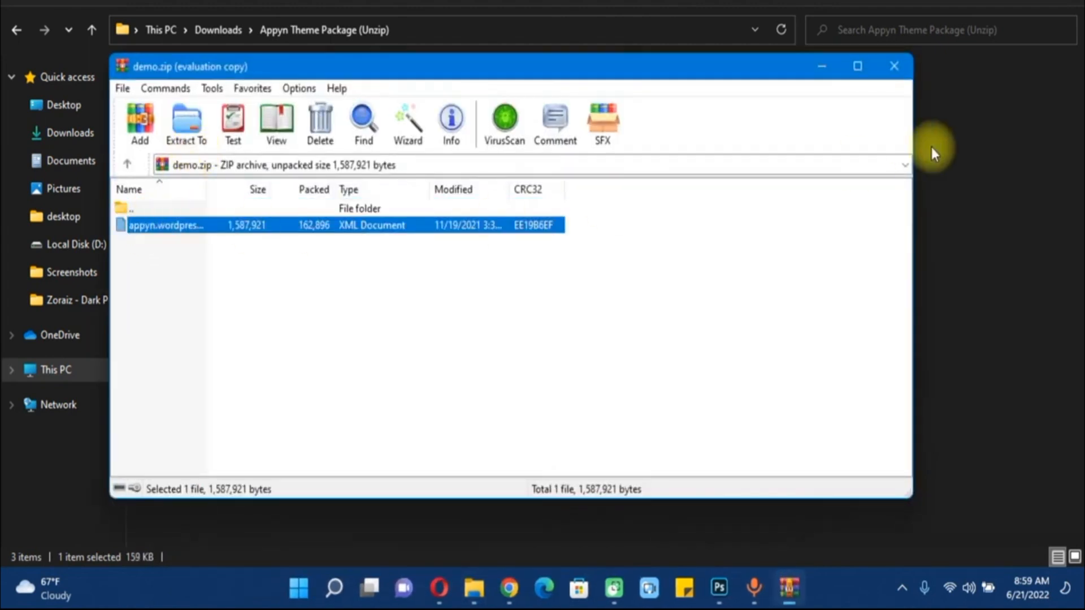
click(904, 66)
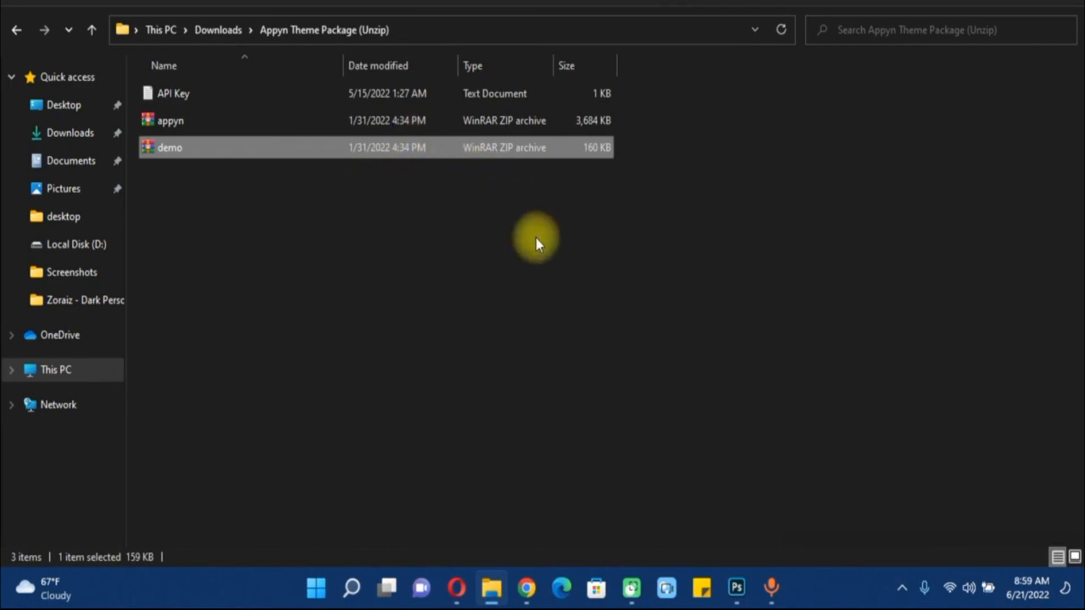
Switch back to the WordPress dashboard and open the form for uploading a new theme.
key(alt+Tab)
mouse_move(116, 322)
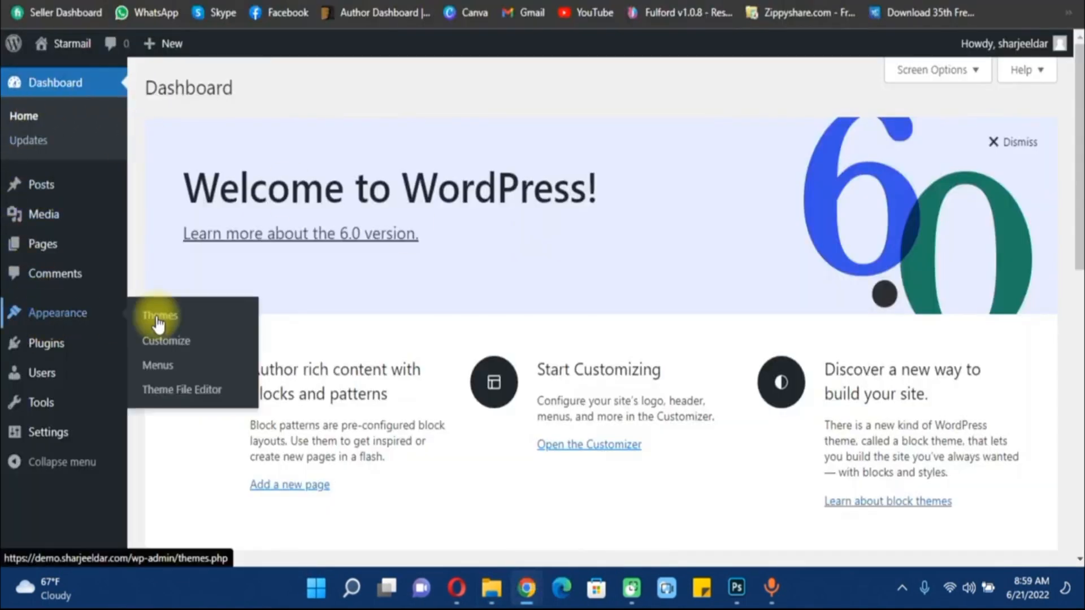
click(177, 323)
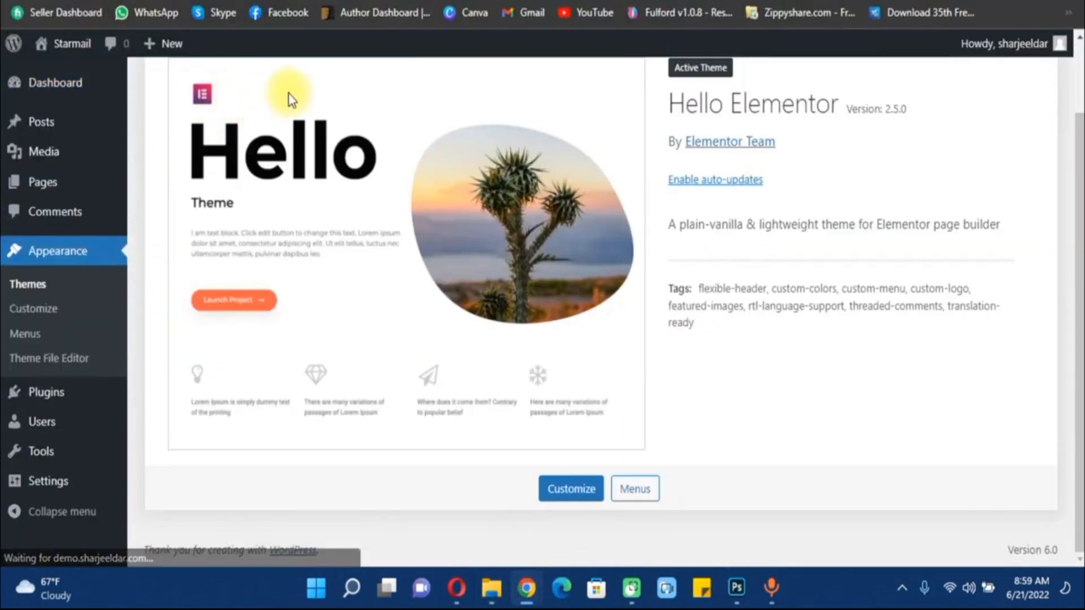
click(311, 100)
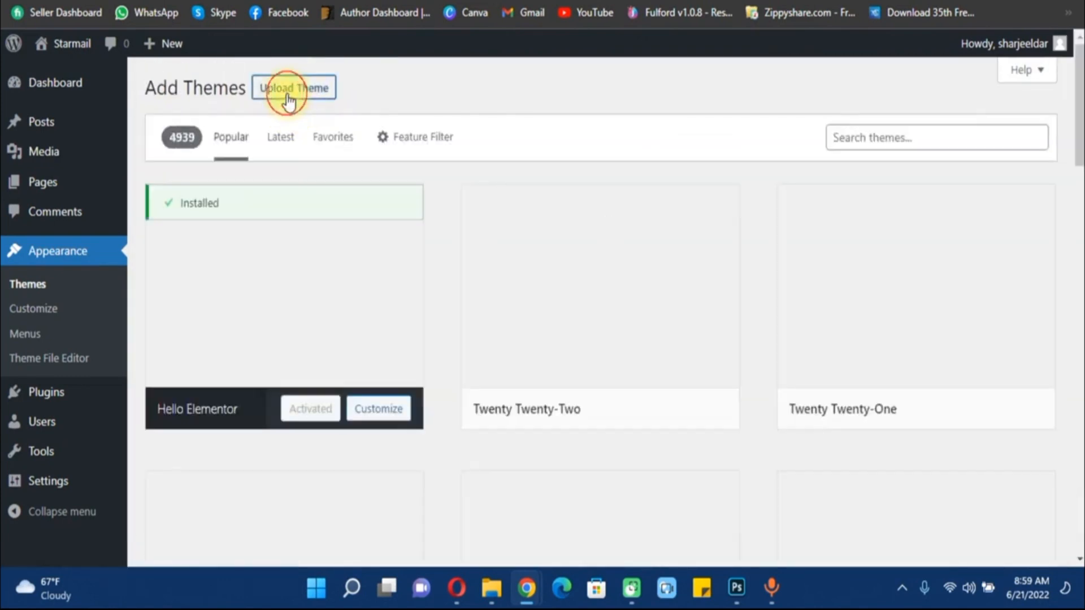
click(287, 92)
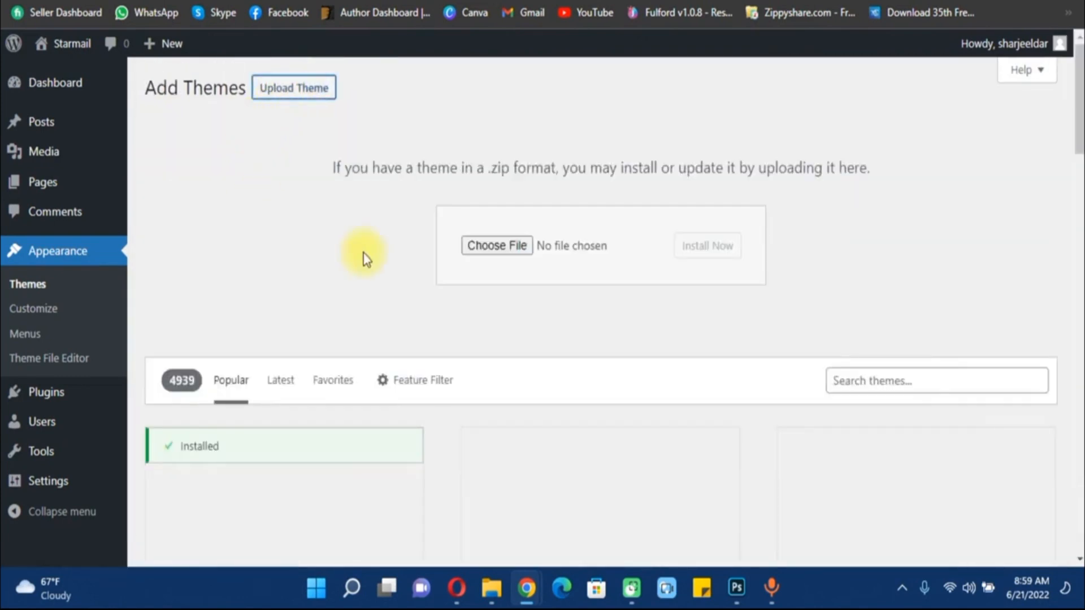
Install the theme from appyn.zip in the extracted package folder and activate it, dismissing the activation notice.
key(alt+Tab)
drag(169, 117, 494, 246)
key(alt+Tab)
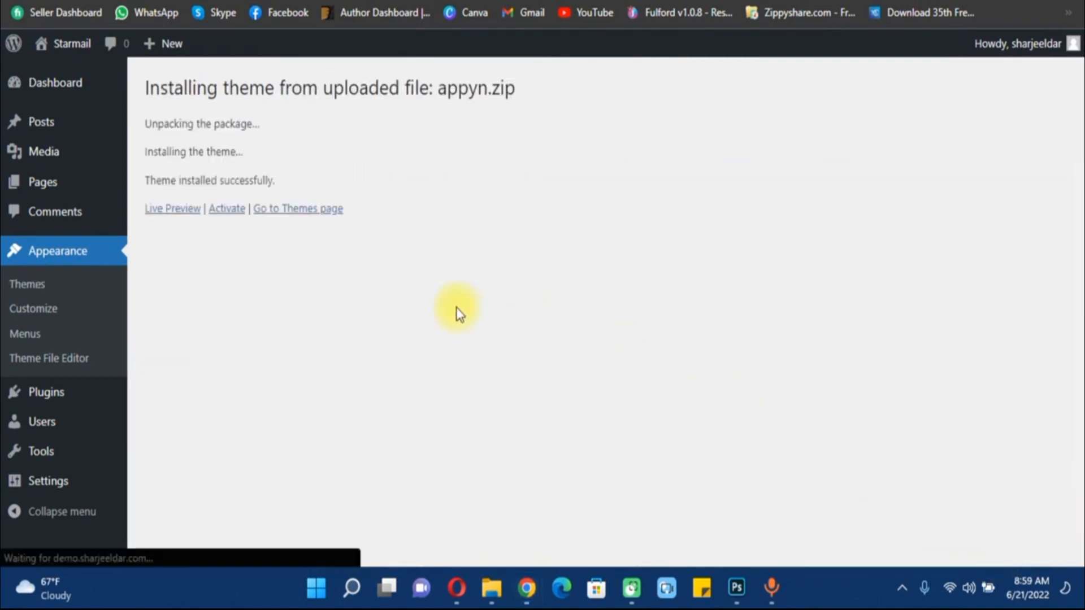
click(226, 210)
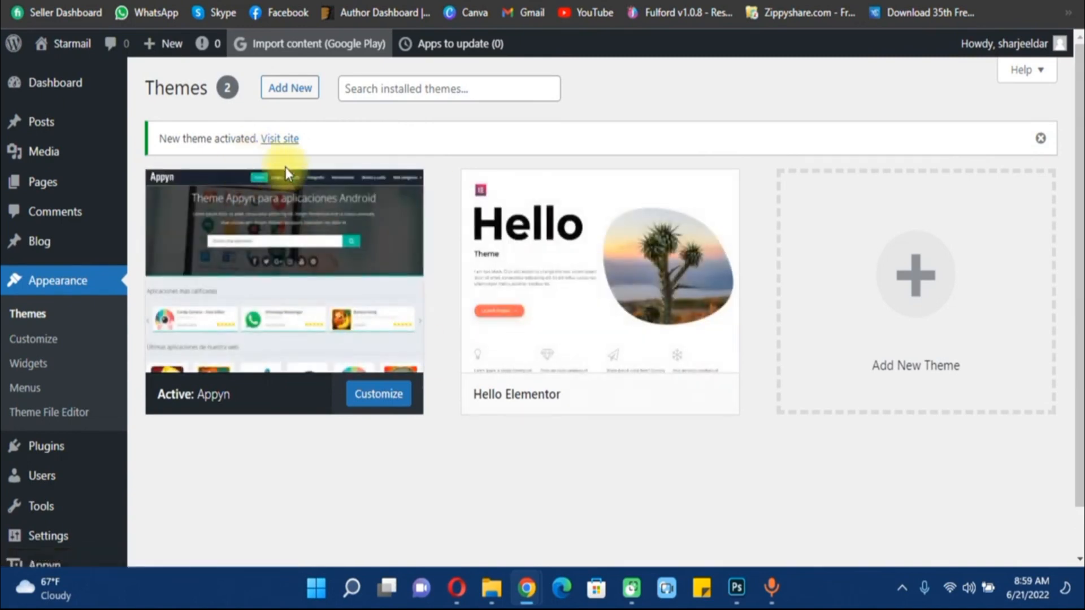
click(1040, 138)
Open the Appyn theme's settings panel and look over the logo, favicon and social network fields in General Options.
scroll(7, 365, down, 1)
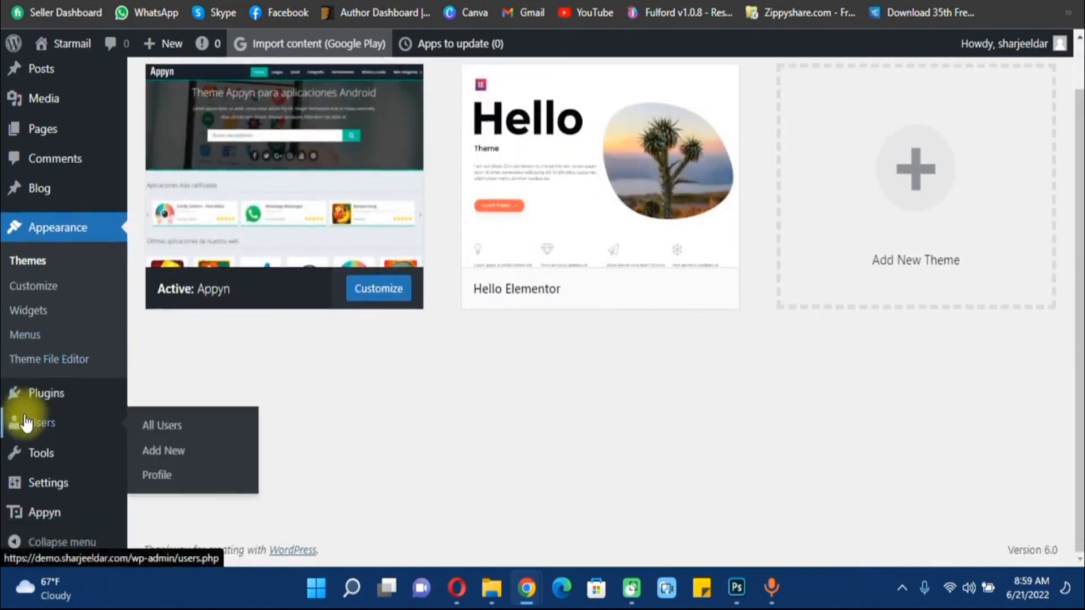
click(46, 262)
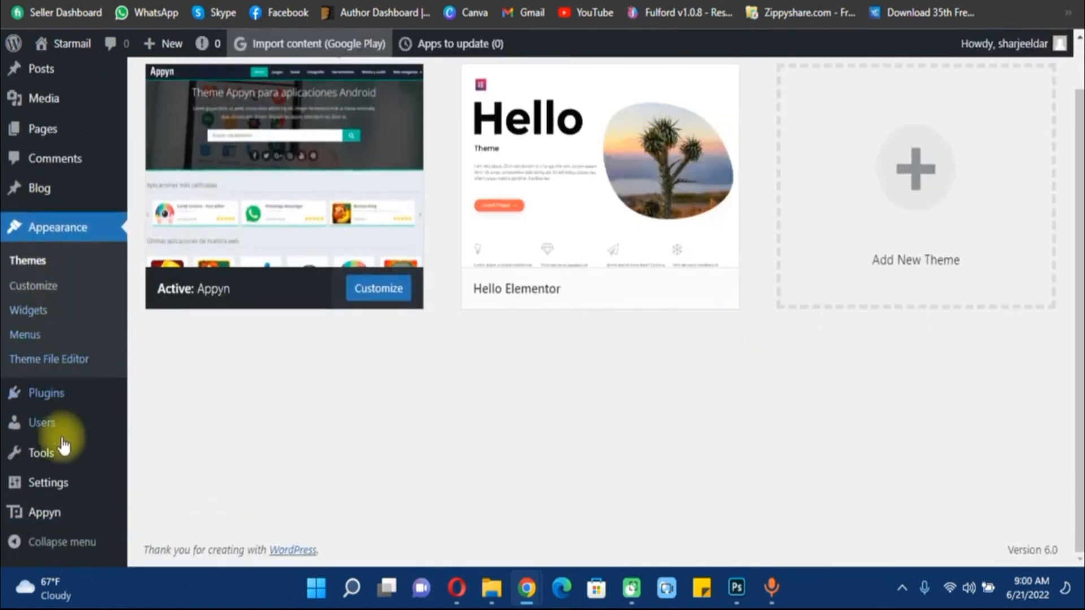
mouse_move(44, 514)
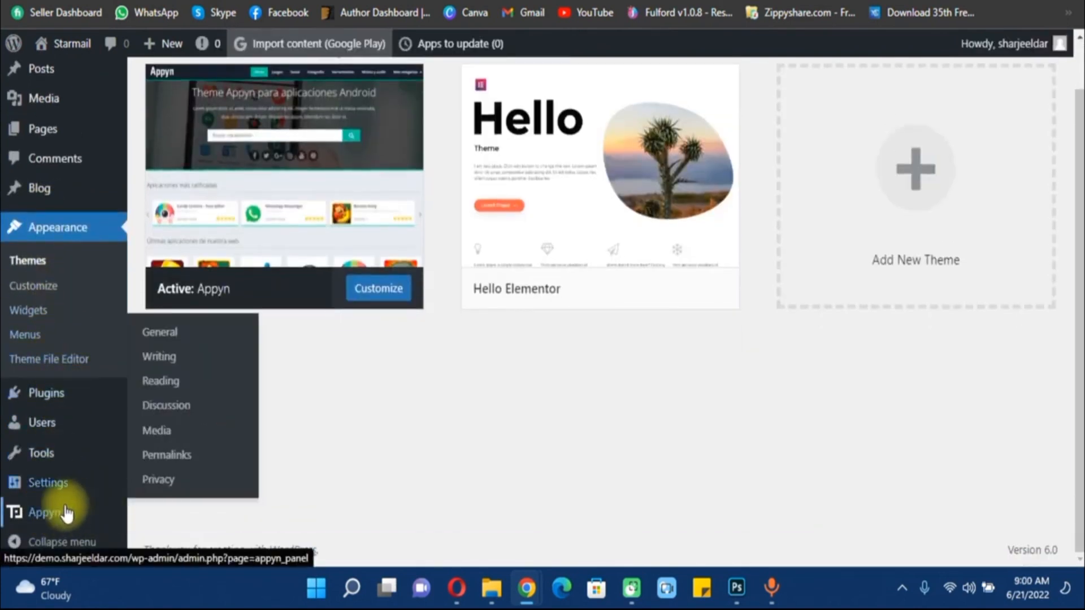
click(66, 508)
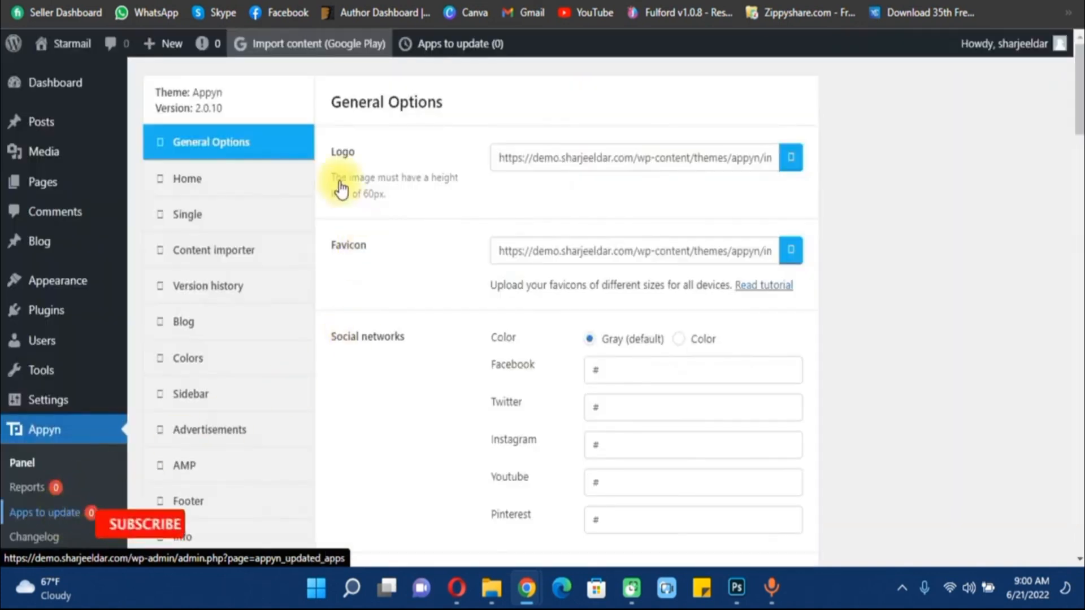
scroll(385, 243, down, 1)
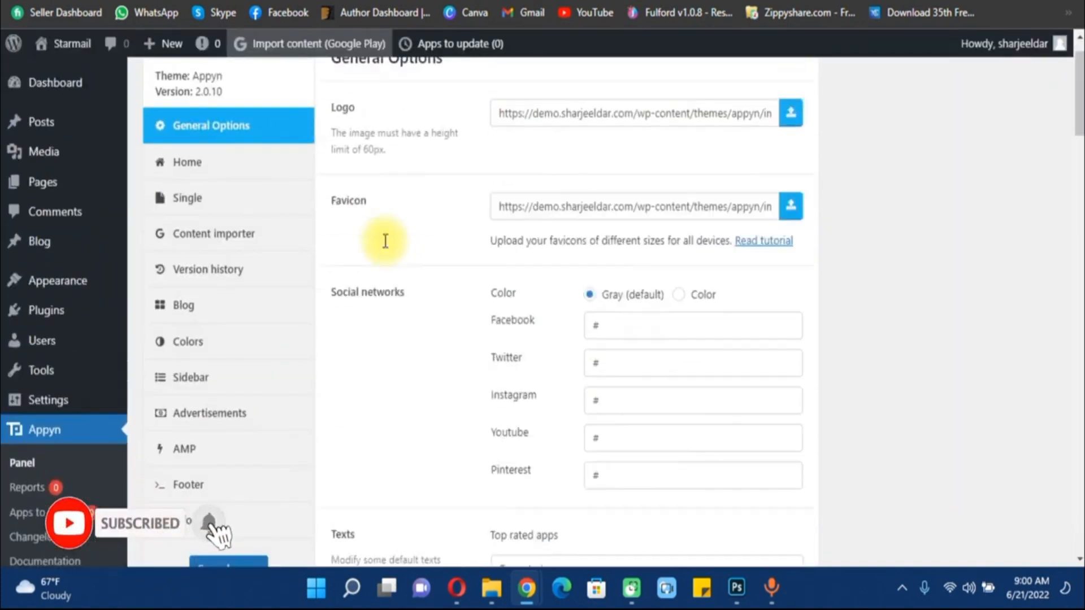
Look over the texts and comments settings in General Options and review the server values in the theme's Info section.
scroll(385, 242, up, 1)
scroll(249, 212, down, 1)
scroll(222, 350, down, 8)
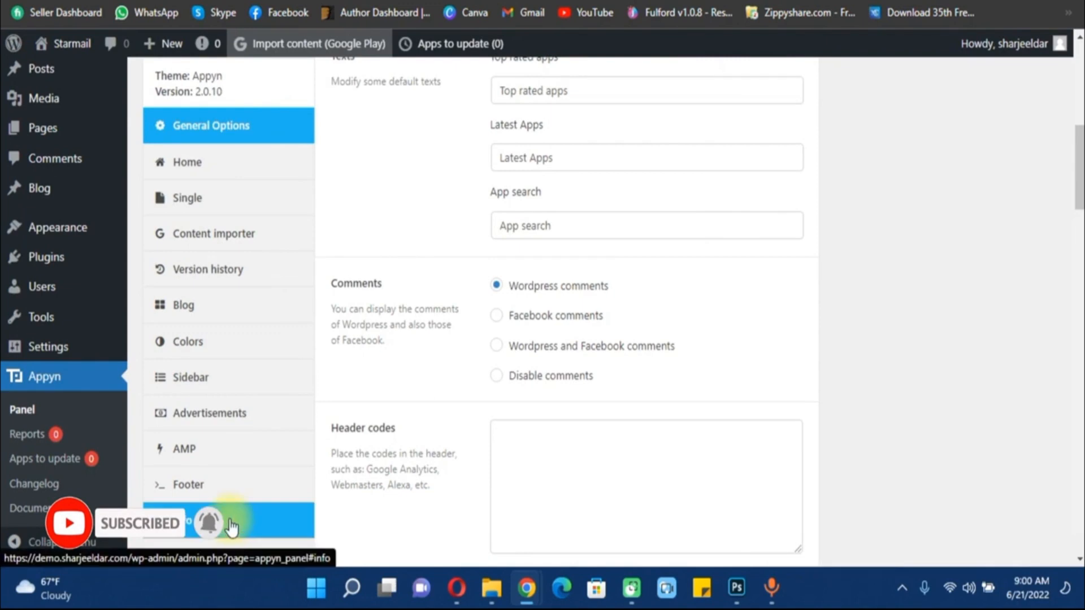
click(213, 518)
scroll(535, 215, up, 2)
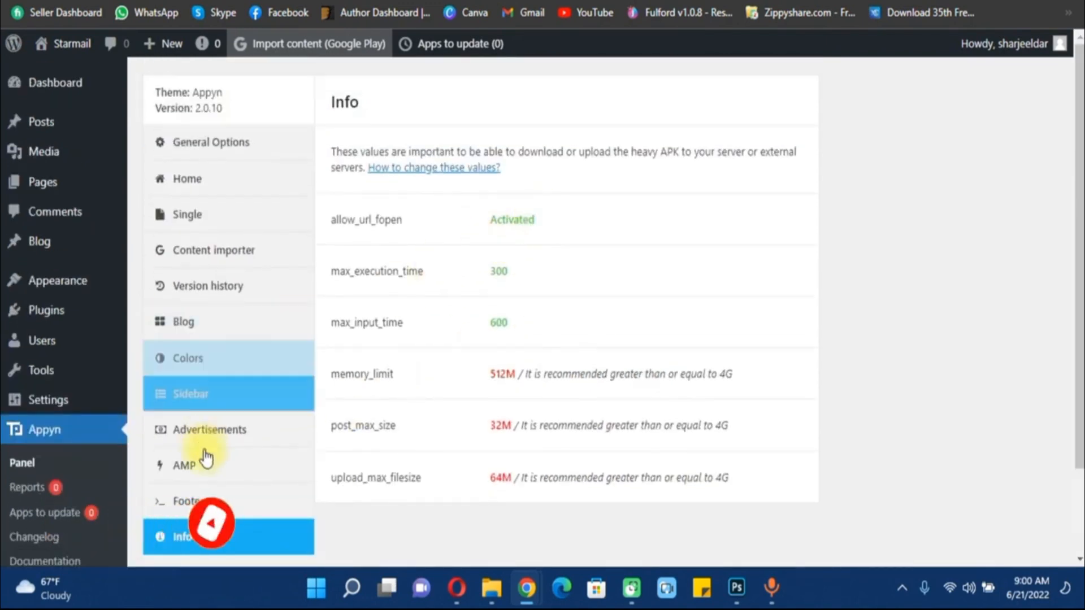
drag(476, 232, 599, 226)
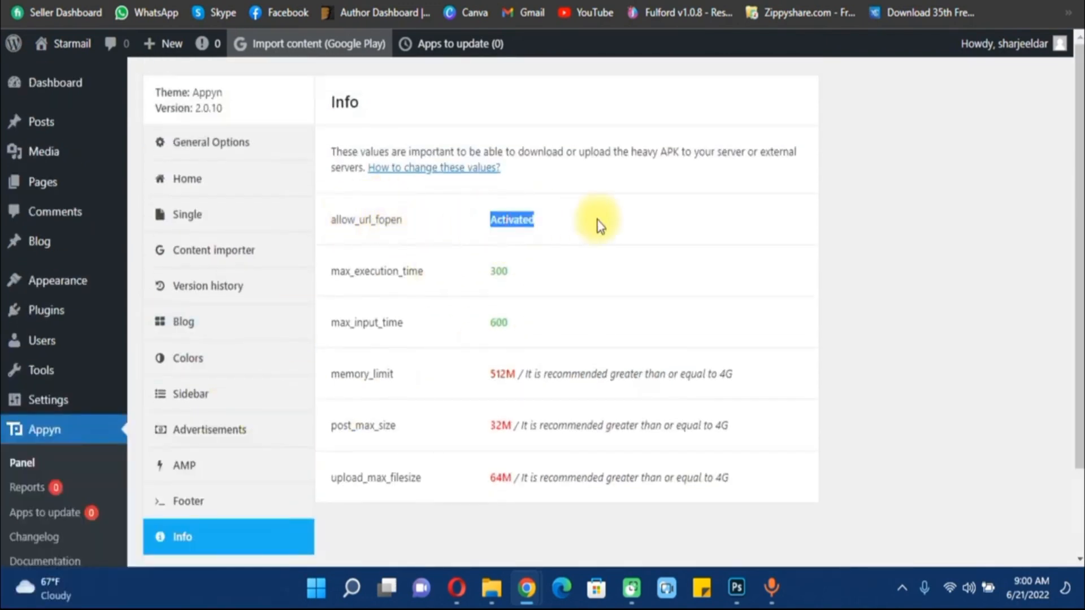
drag(416, 232, 351, 235)
drag(489, 222, 532, 220)
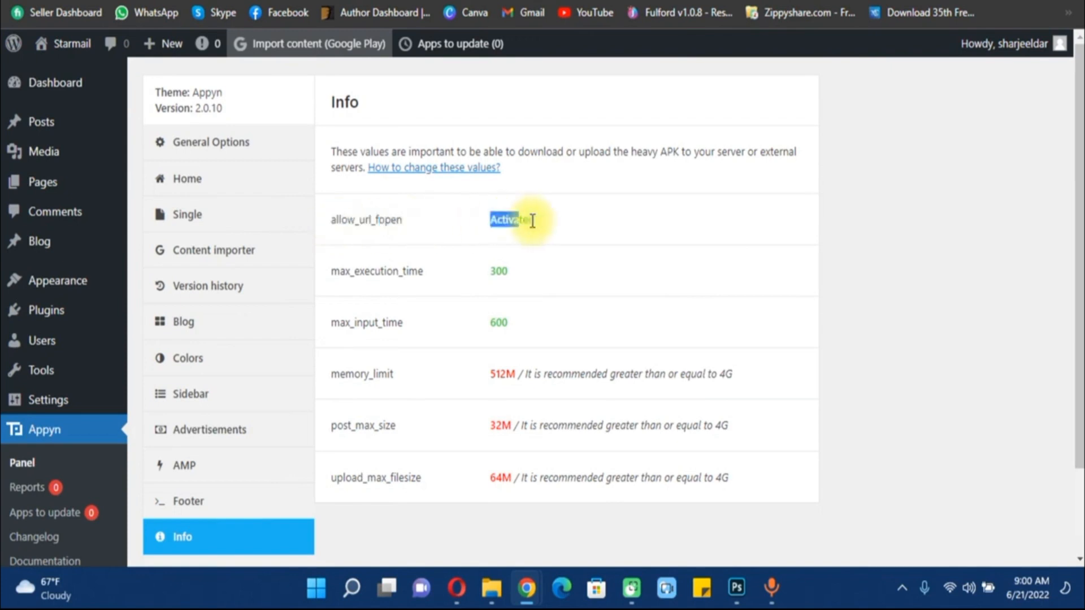
View the Advertisements section, and look through General Options down to the APK and ZIP download instructions.
click(231, 437)
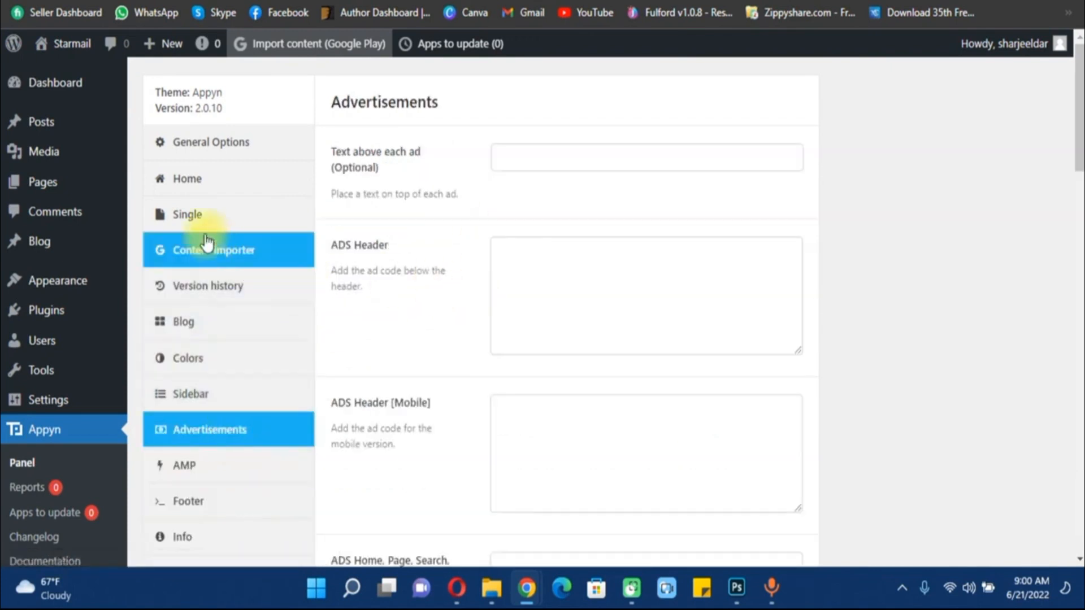
click(223, 145)
scroll(593, 266, down, 9)
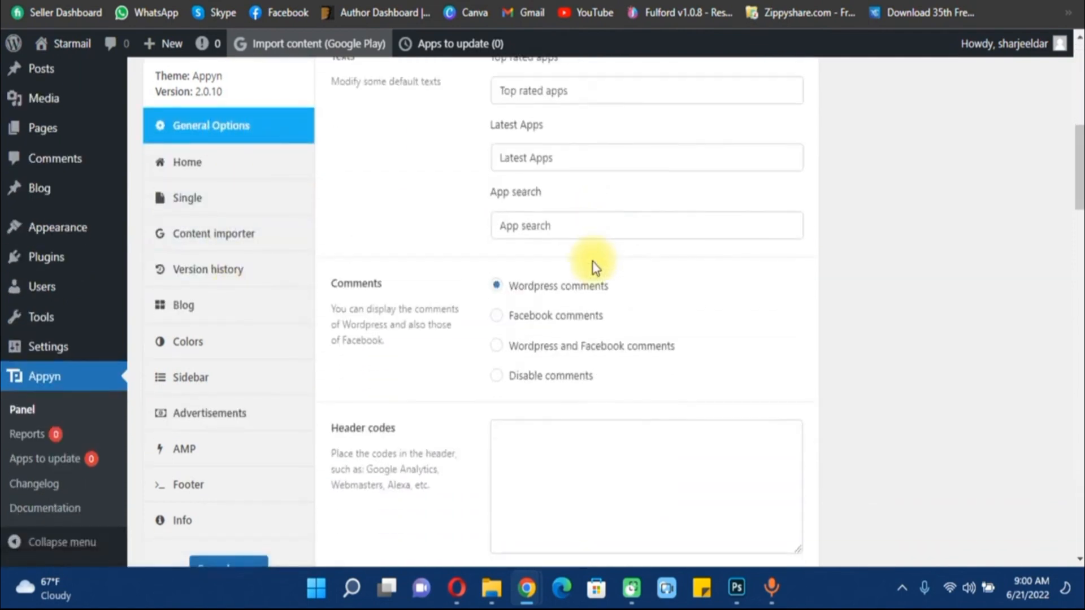
scroll(594, 265, down, 13)
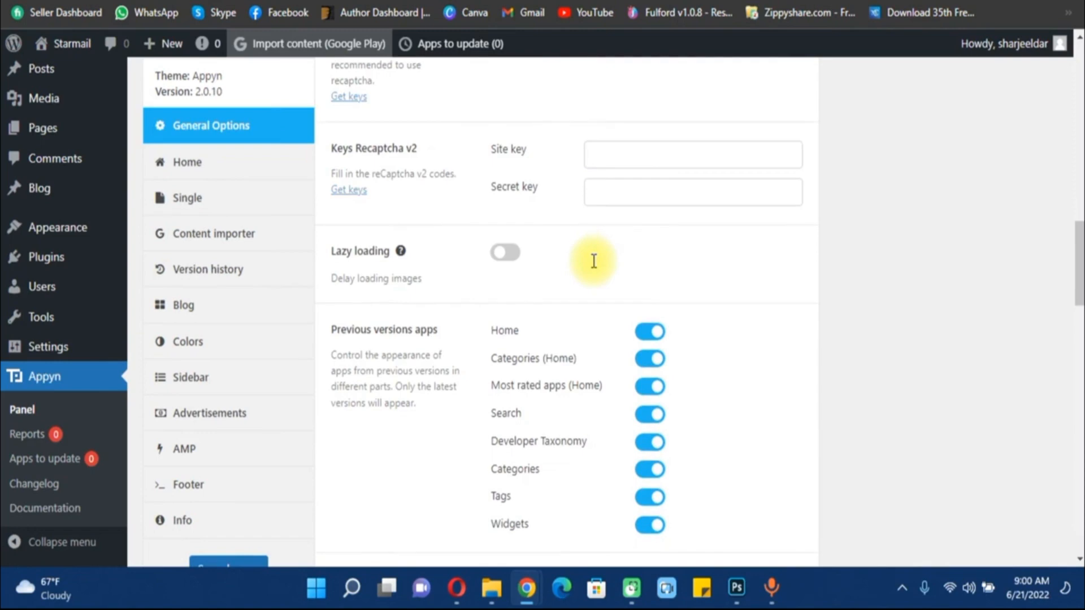
scroll(593, 263, down, 10)
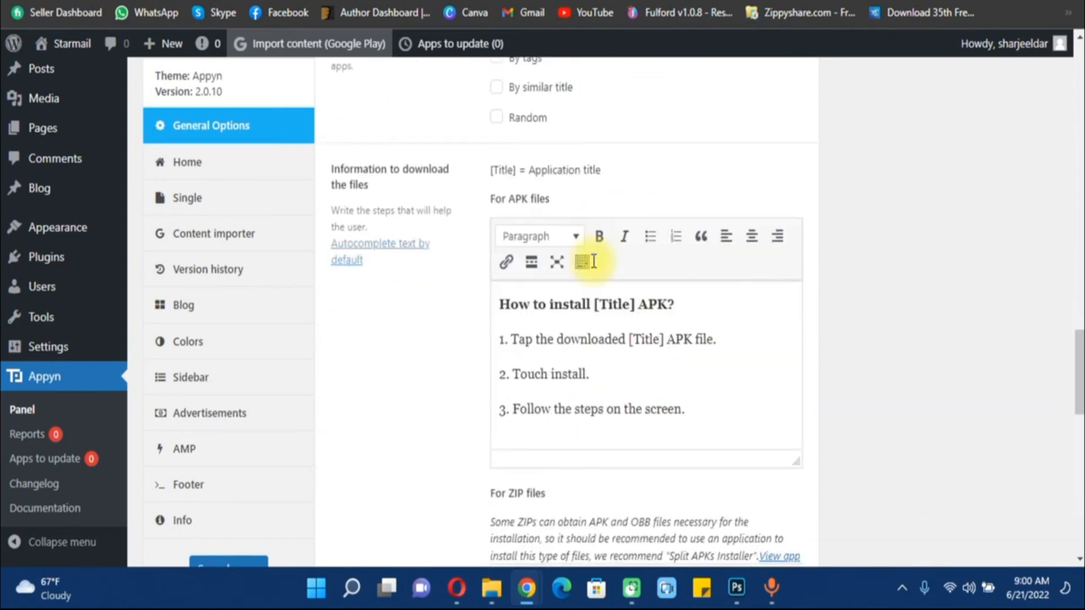
scroll(96, 435, down, 5)
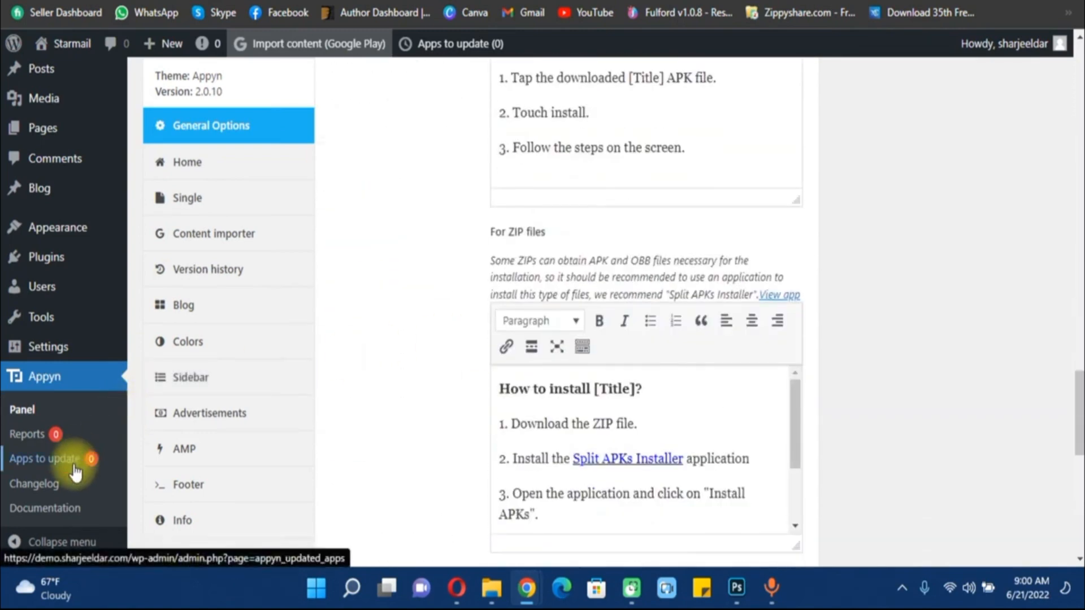
Open the Appyn theme's Apps to update page and look over its list.
click(55, 456)
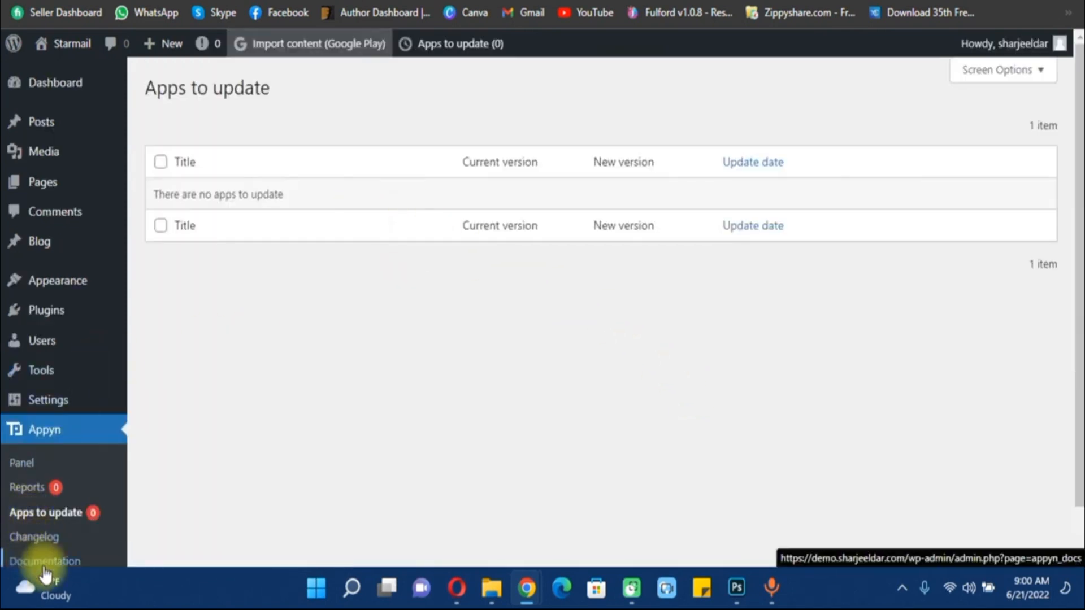
scroll(85, 525, down, 1)
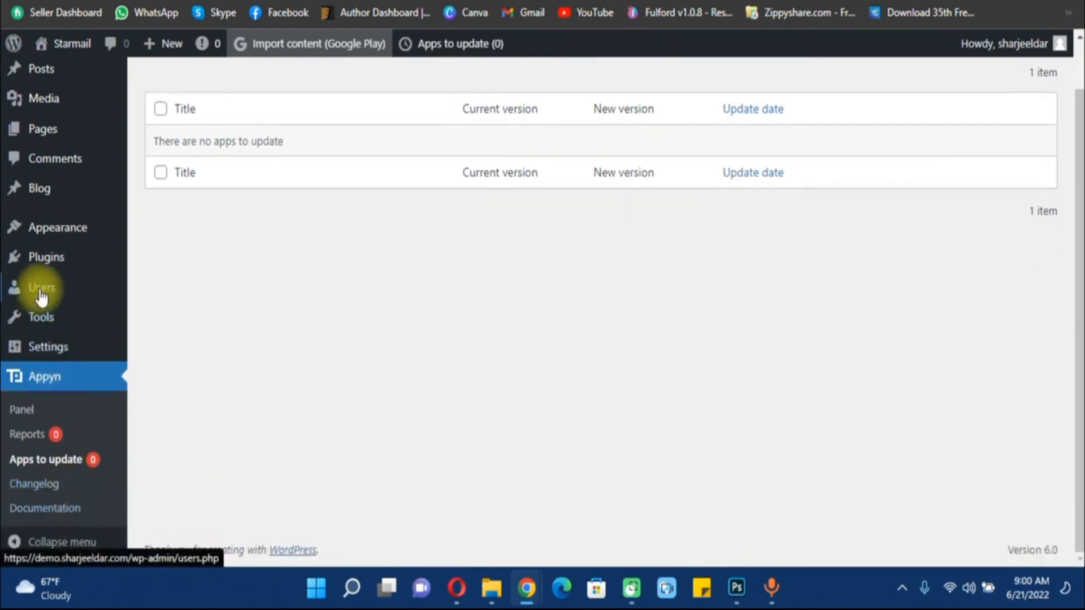
mouse_move(45, 316)
scroll(45, 316, up, 1)
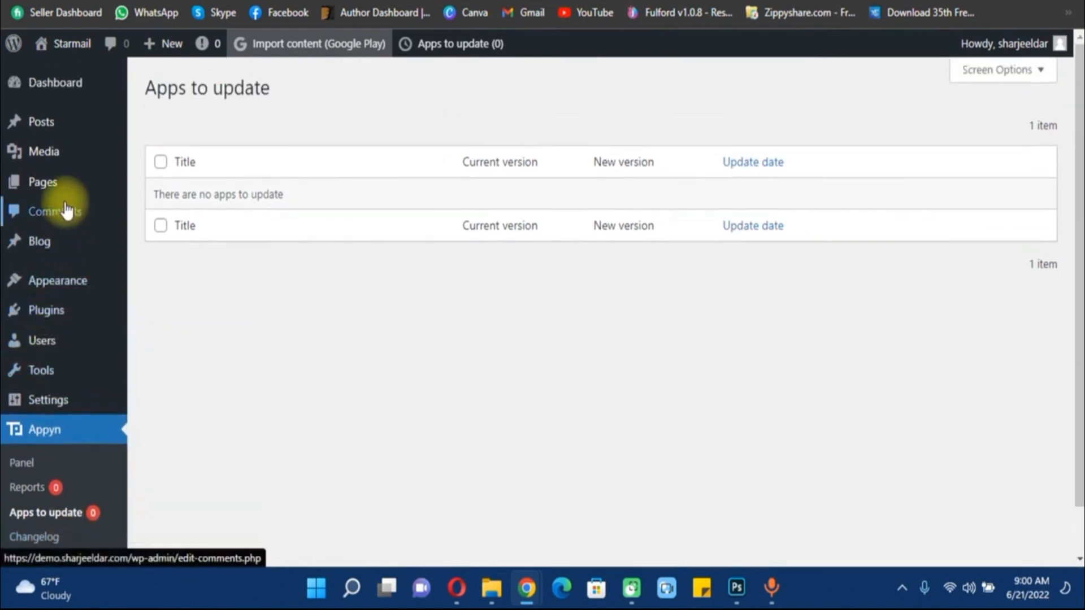
mouse_move(84, 288)
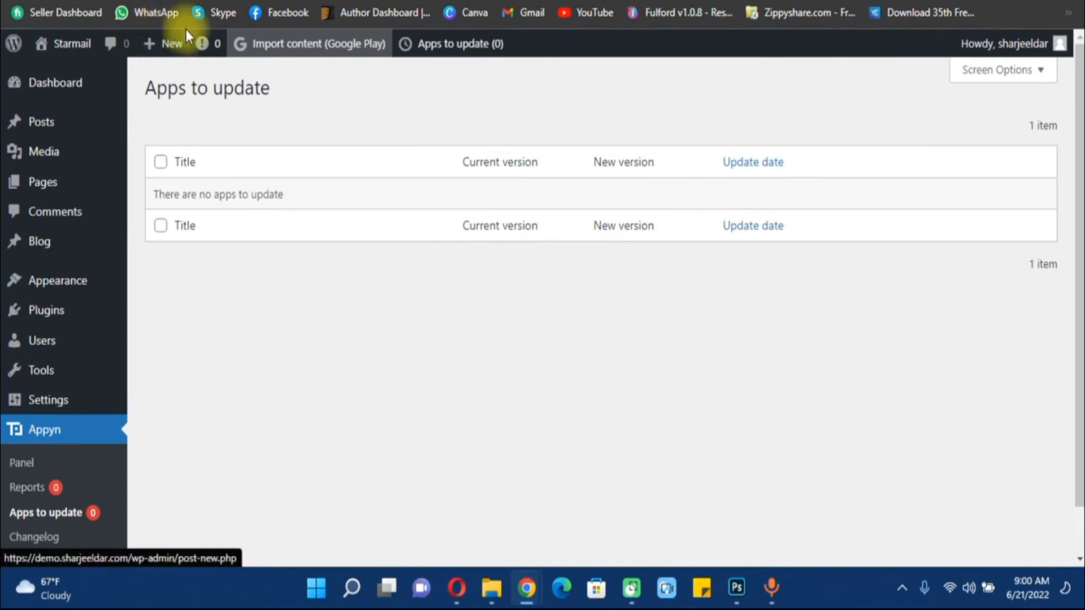
mouse_move(44, 93)
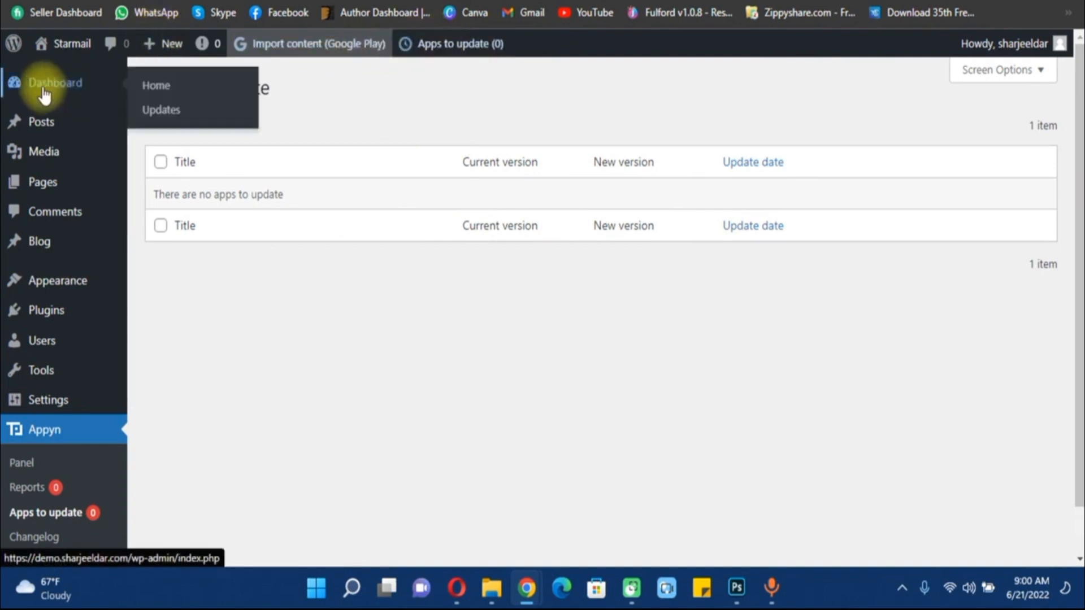
Open the site's front page in a new tab, look over its current layout, and return to the dashboard.
mouse_move(43, 43)
right_click(63, 73)
click(78, 91)
key(ctrl+Tab)
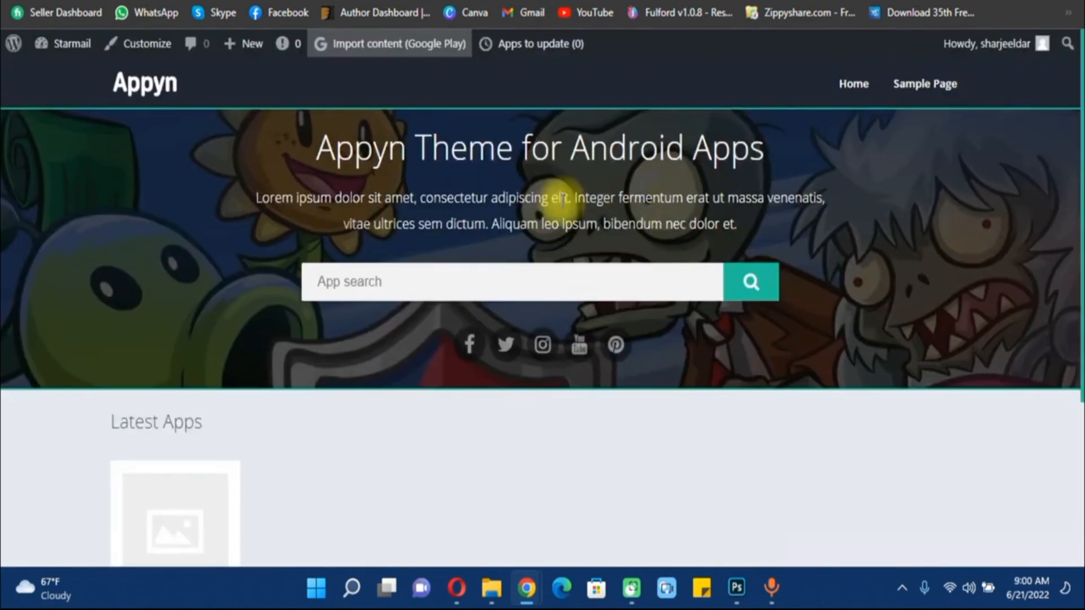
scroll(699, 249, down, 4)
scroll(699, 249, up, 5)
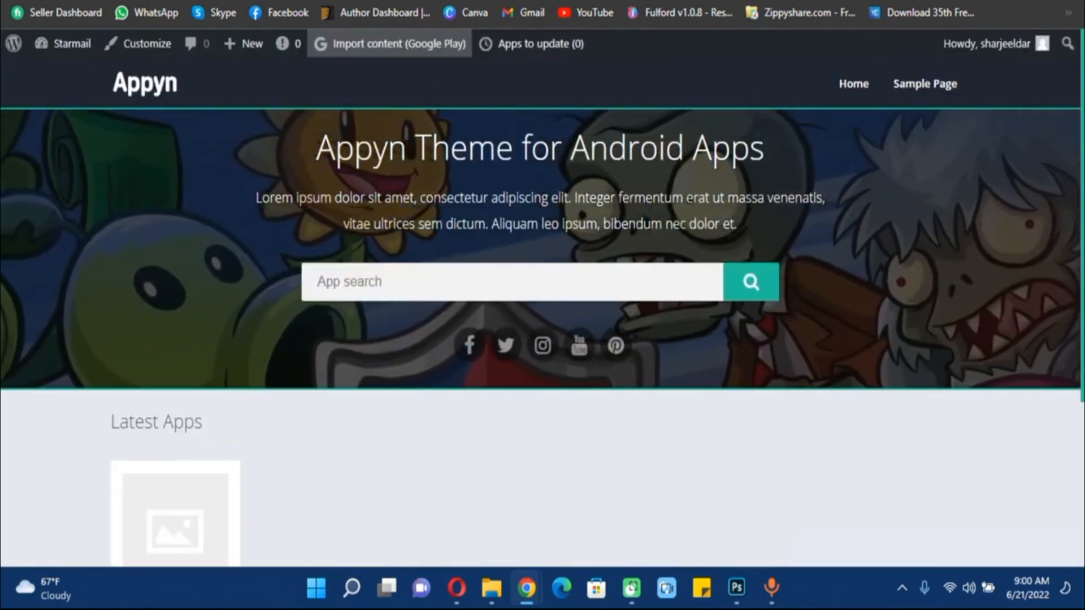
key(ctrl+shift+Tab)
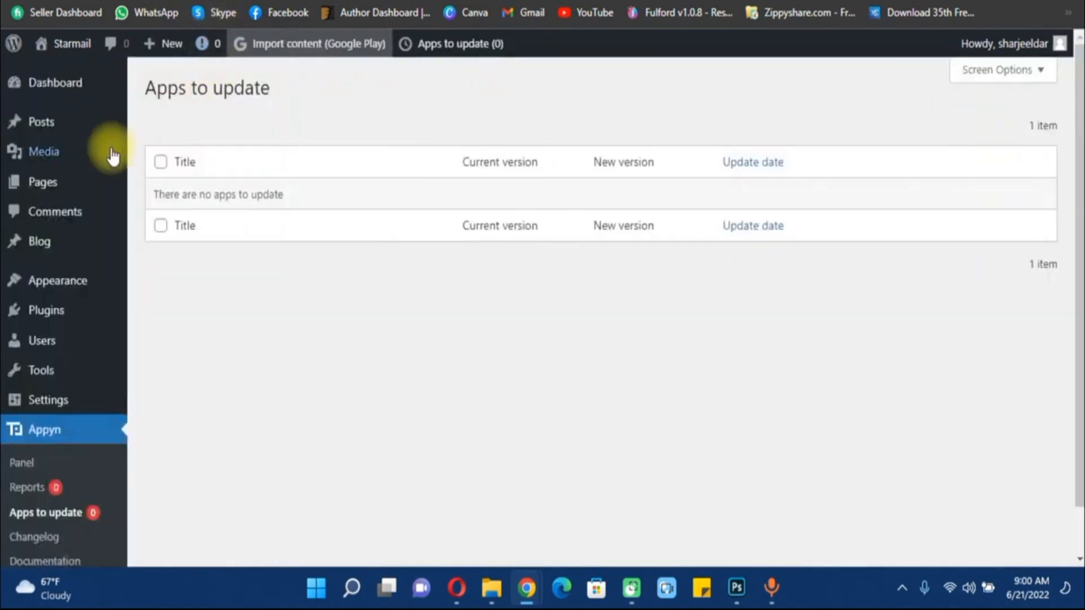
Switch to File Explorer, check the XML document in the demo archive, close the archive and return to the WordPress dashboard.
key(alt+Tab)
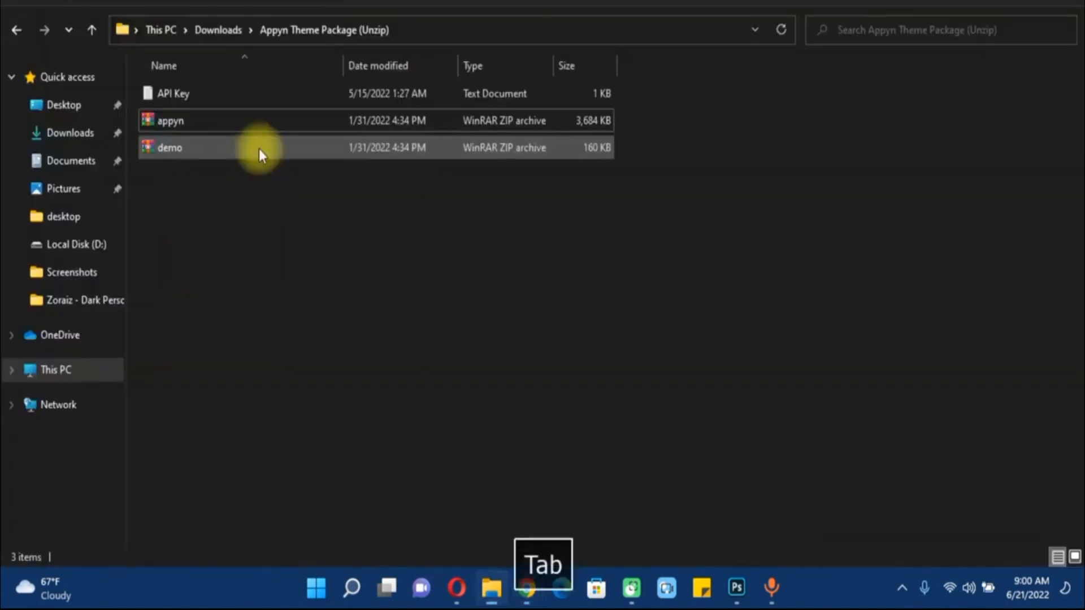
click(202, 153)
double_click(202, 155)
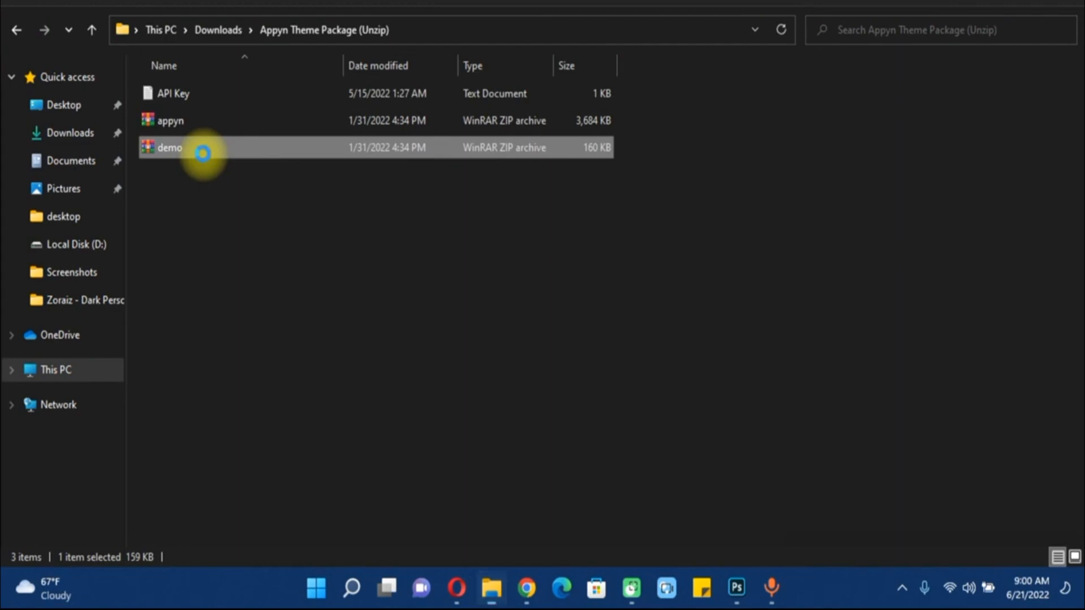
click(162, 225)
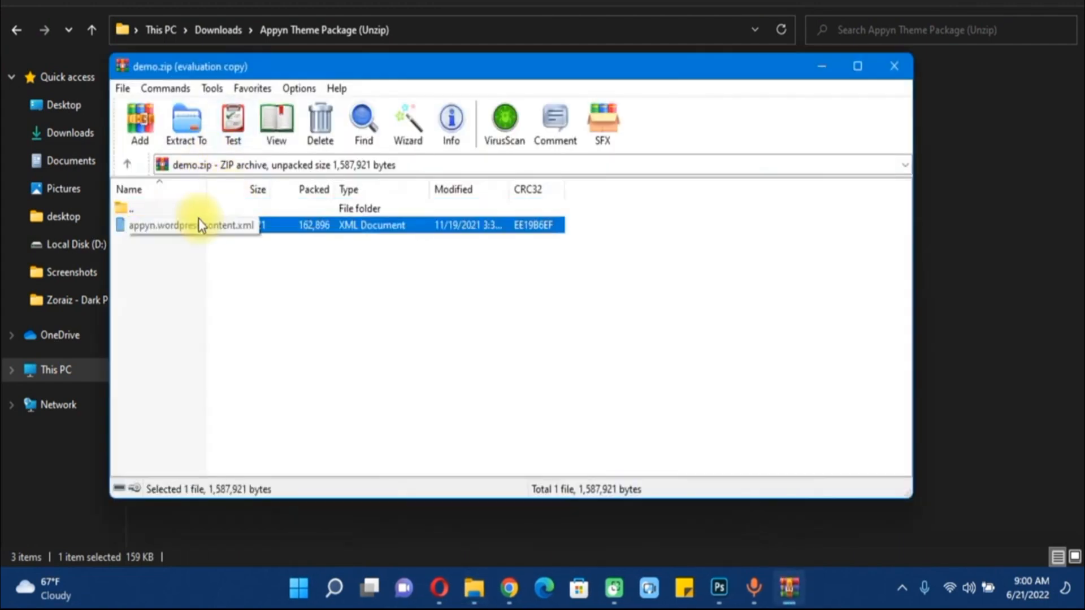
click(890, 67)
key(alt+Tab)
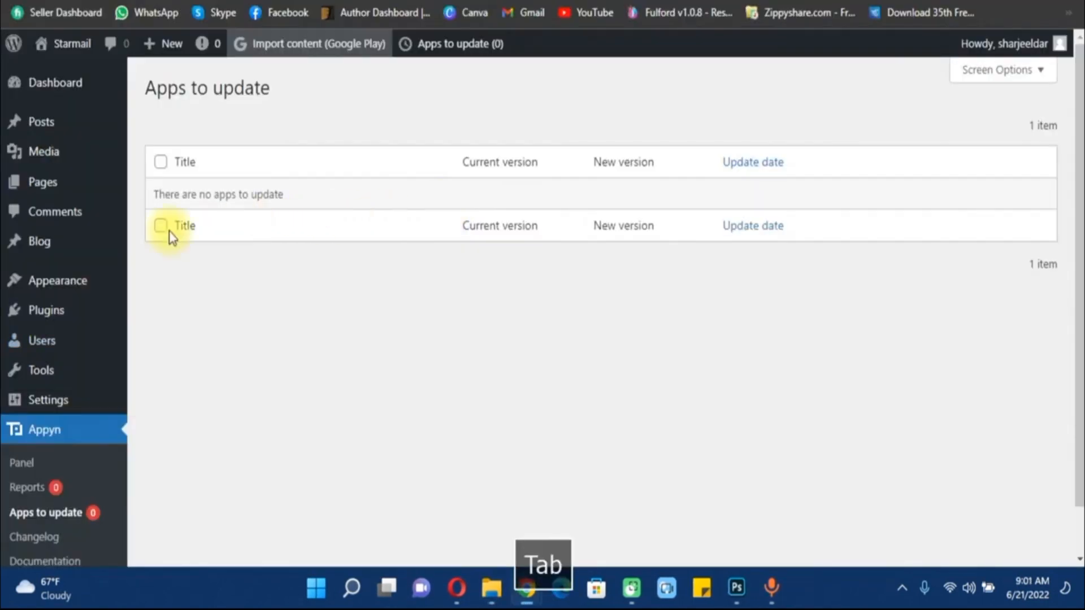
Install the WordPress importer from the site's import tools and run it.
scroll(83, 445, down, 1)
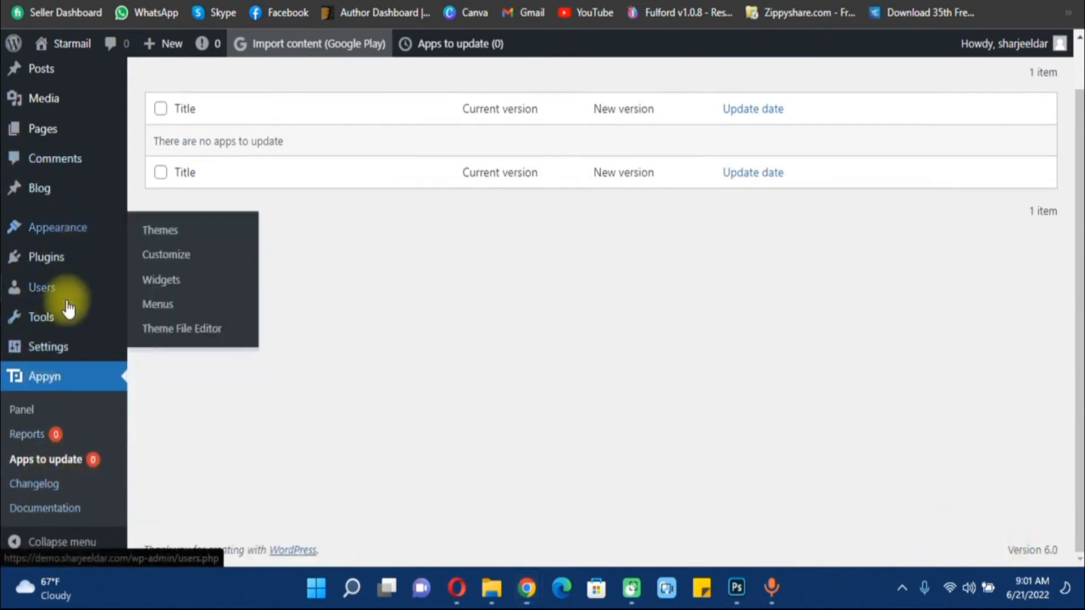
mouse_move(79, 317)
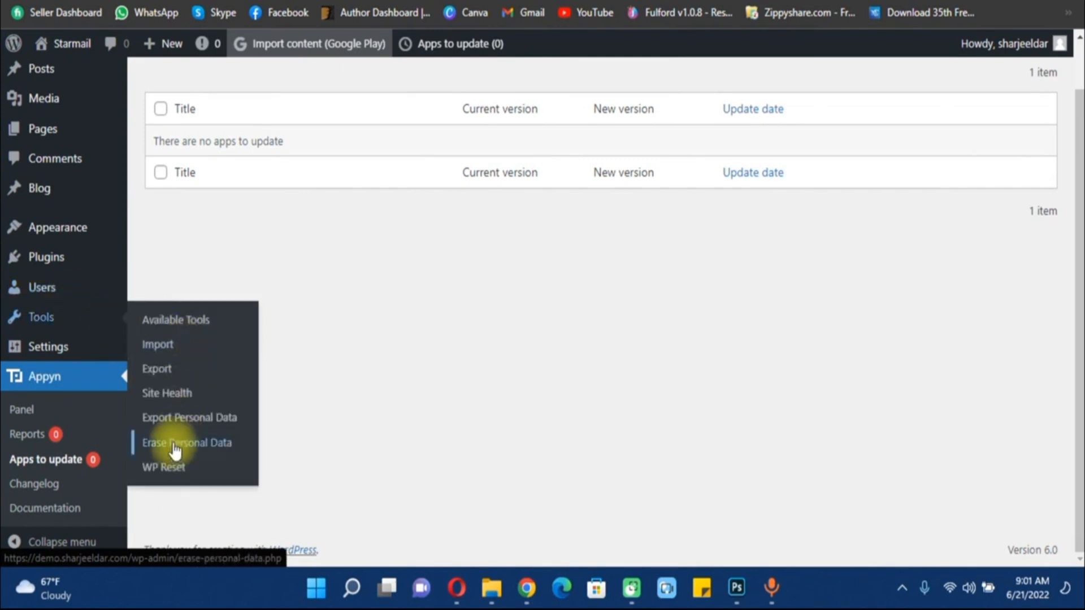
click(182, 351)
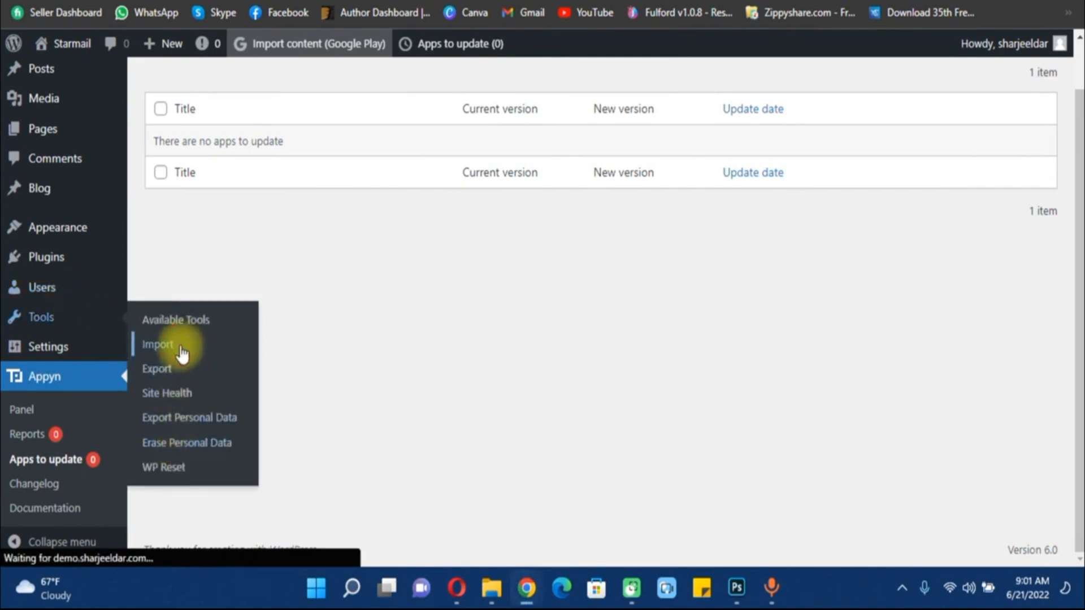
scroll(262, 235, down, 3)
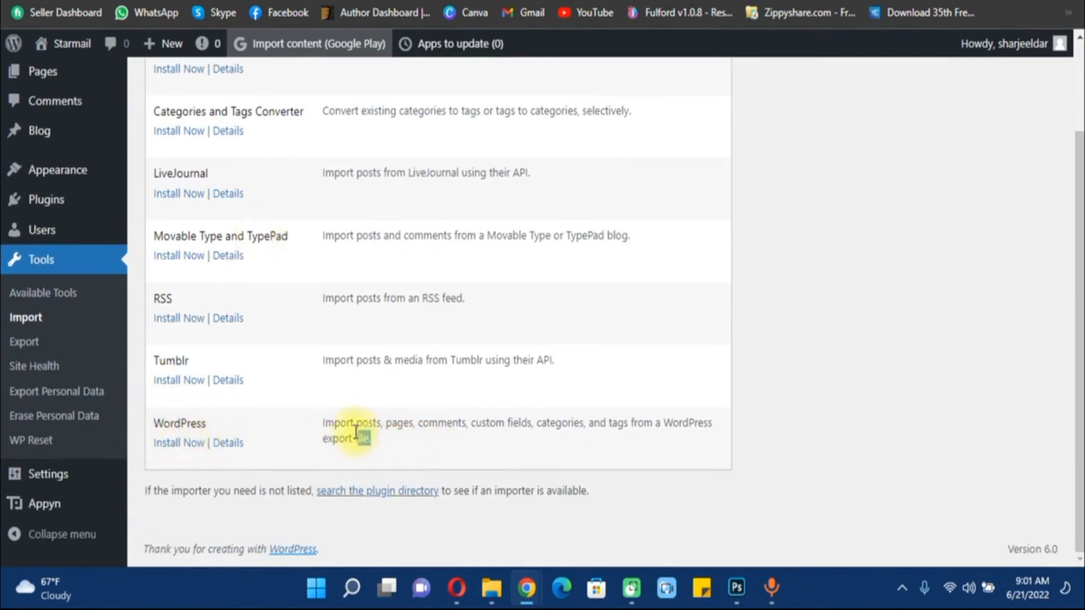
drag(356, 432, 325, 421)
click(173, 445)
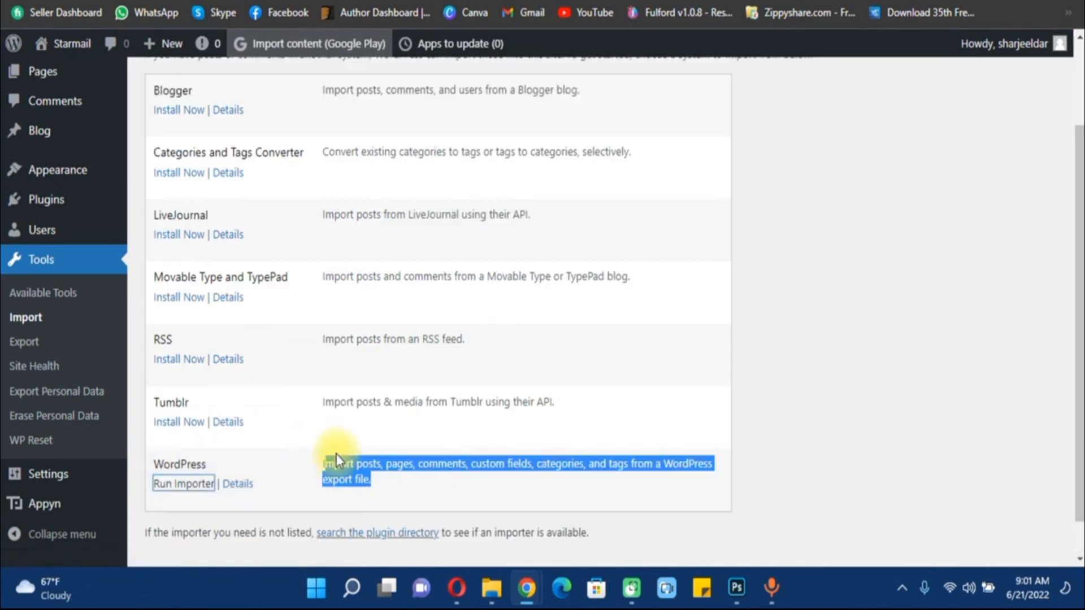
click(181, 485)
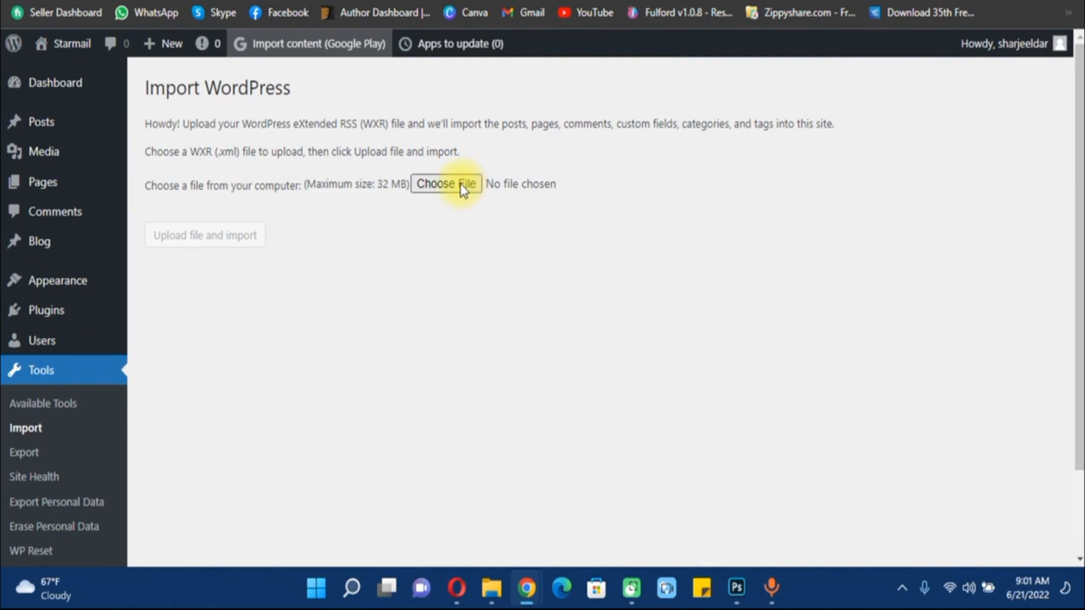
Switch to File Explorer, extract the demo archive into a demo folder within the theme package folder, and open that folder.
key(alt+Tab)
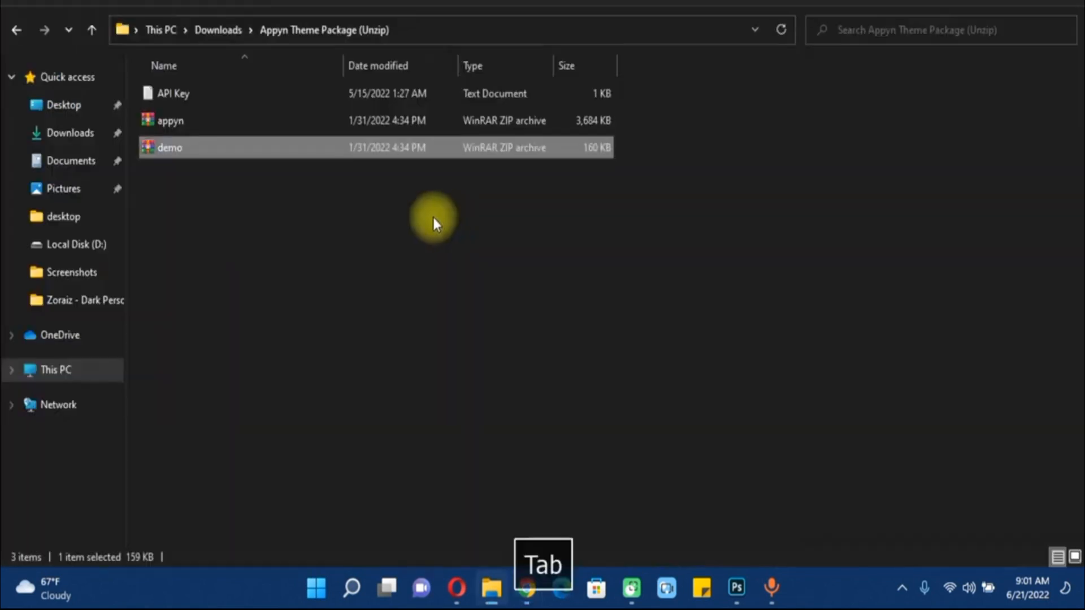
right_click(216, 155)
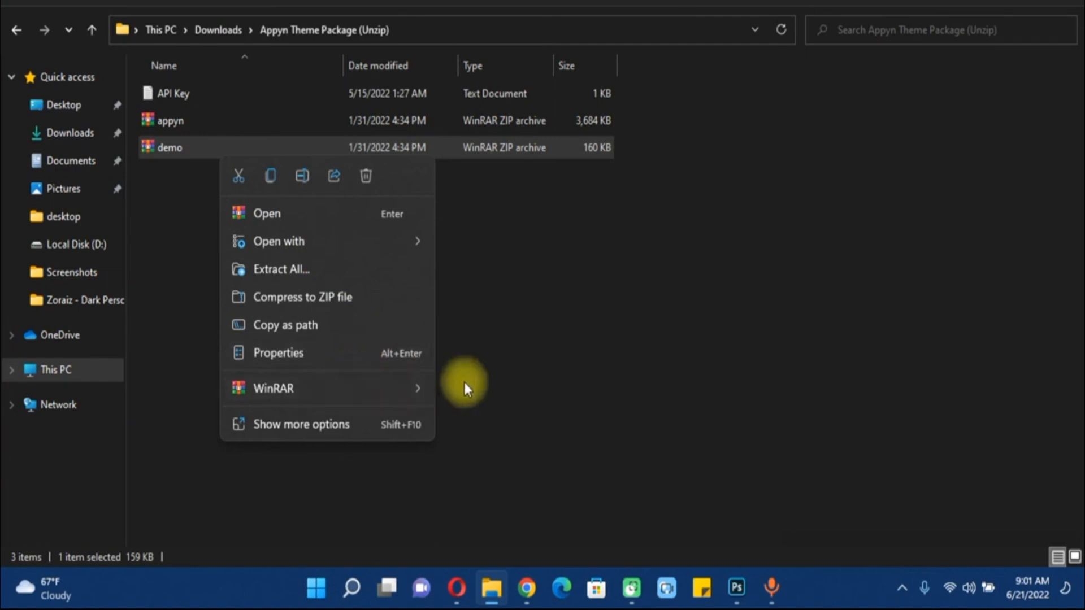
mouse_move(413, 393)
click(472, 418)
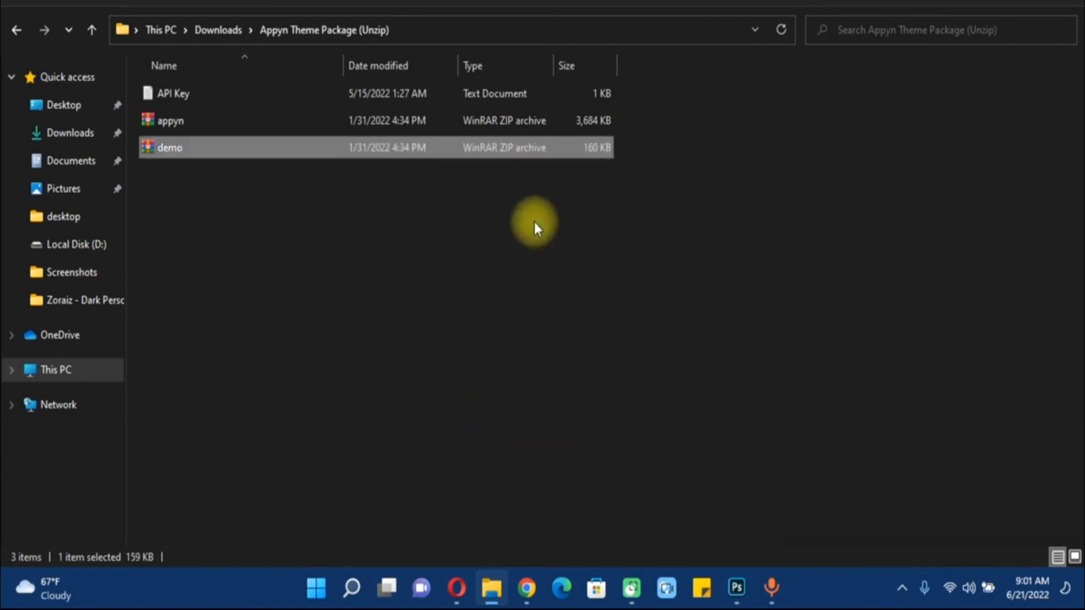
click(583, 462)
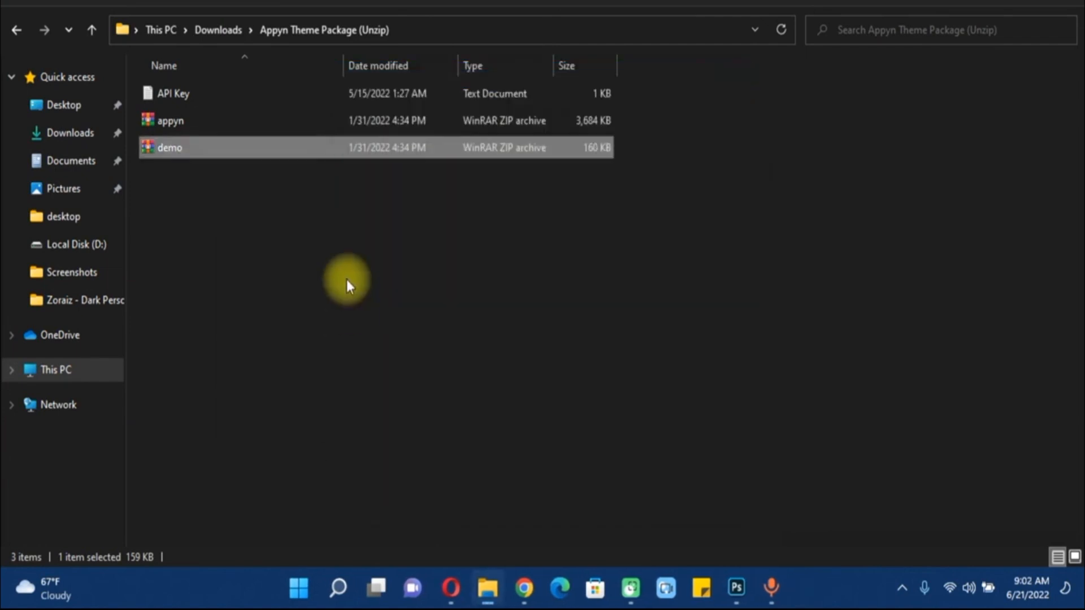
double_click(184, 95)
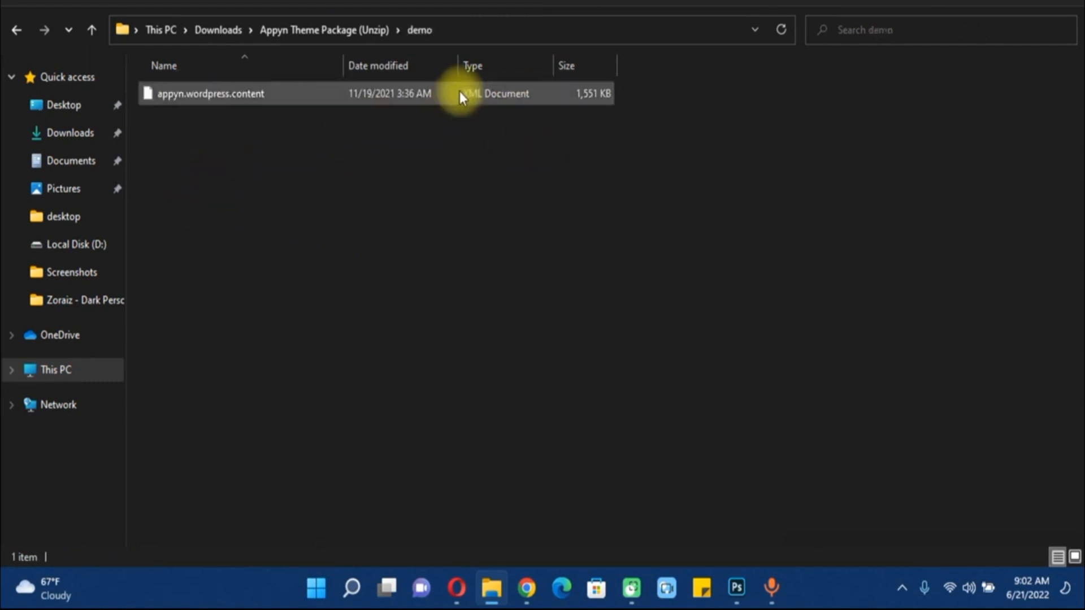
Choose appyn.wordpress.content.xml from the demo folder as the WordPress import file and upload it.
click(440, 93)
drag(191, 107, 456, 179)
key(alt+Tab)
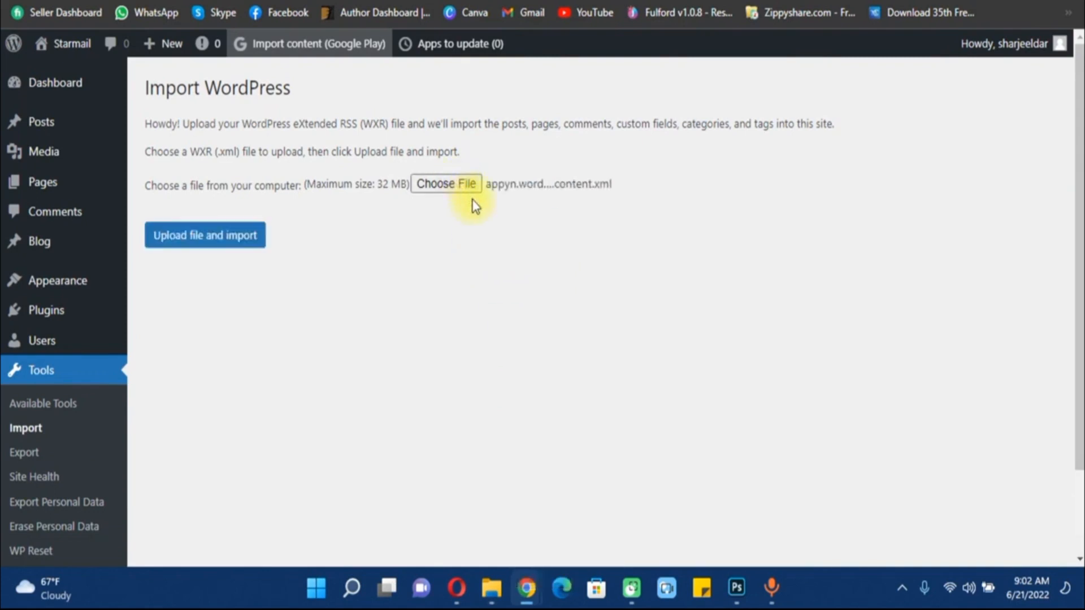
click(212, 240)
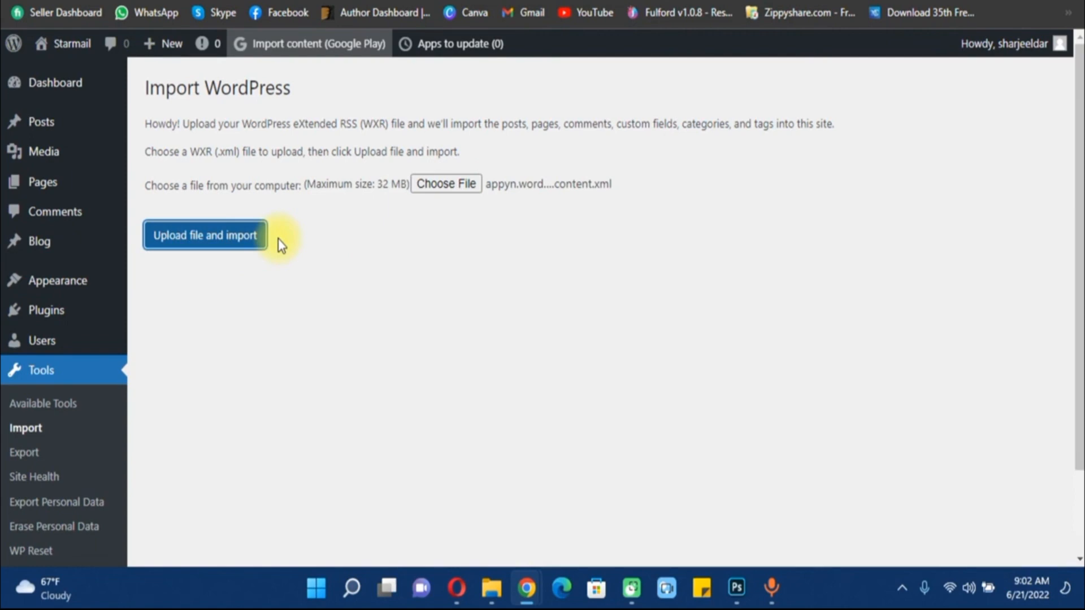
key(alt+Tab)
key(alt+Tab)
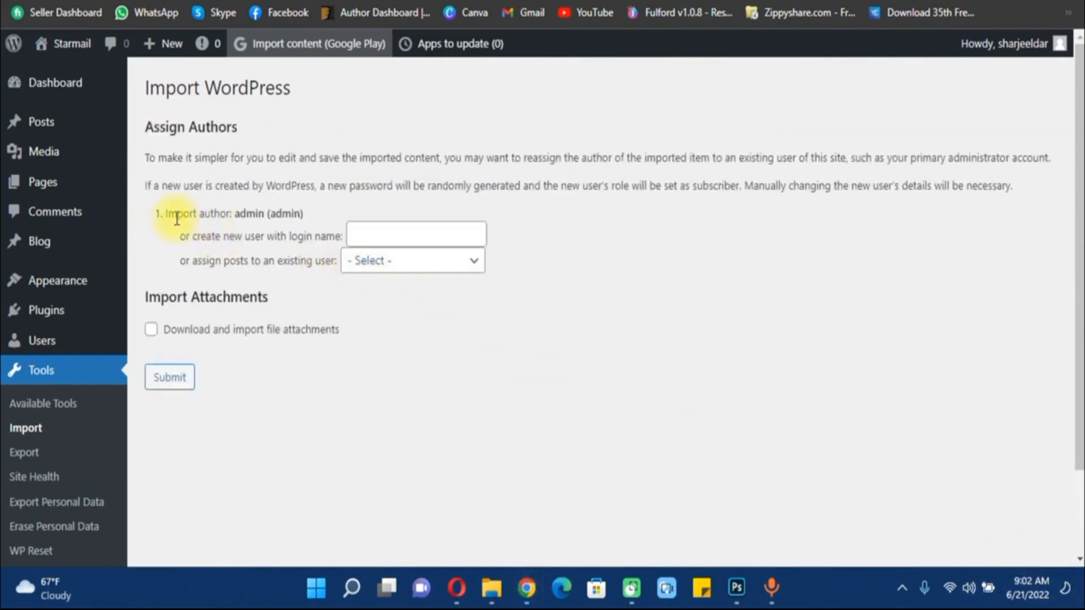
Assign the imported posts to the existing site user and run the import with file attachments downloaded.
drag(163, 218, 295, 217)
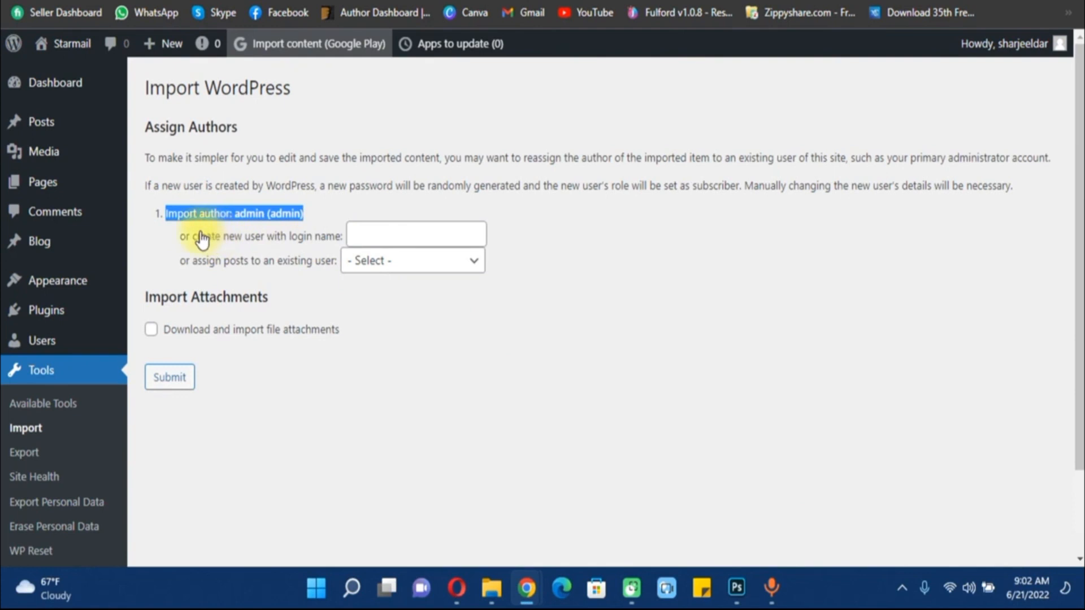
click(381, 232)
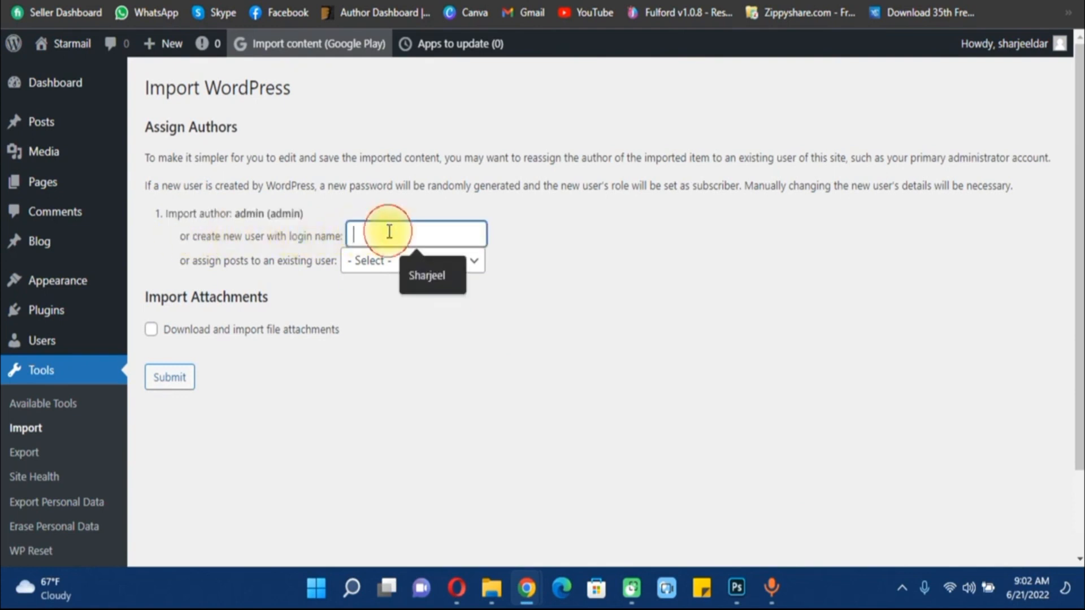
click(248, 213)
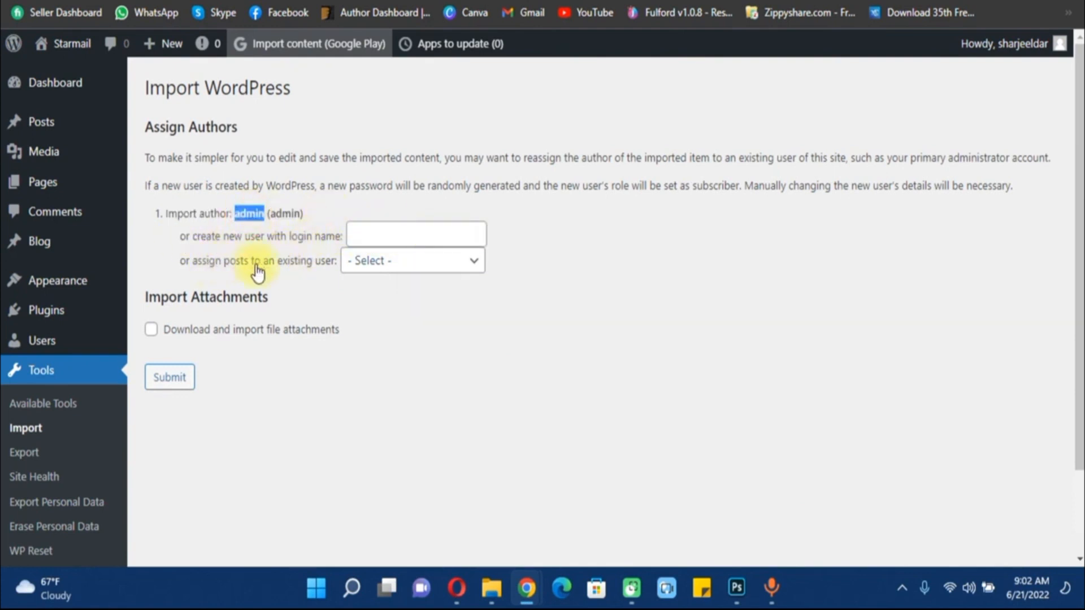
click(406, 261)
click(411, 298)
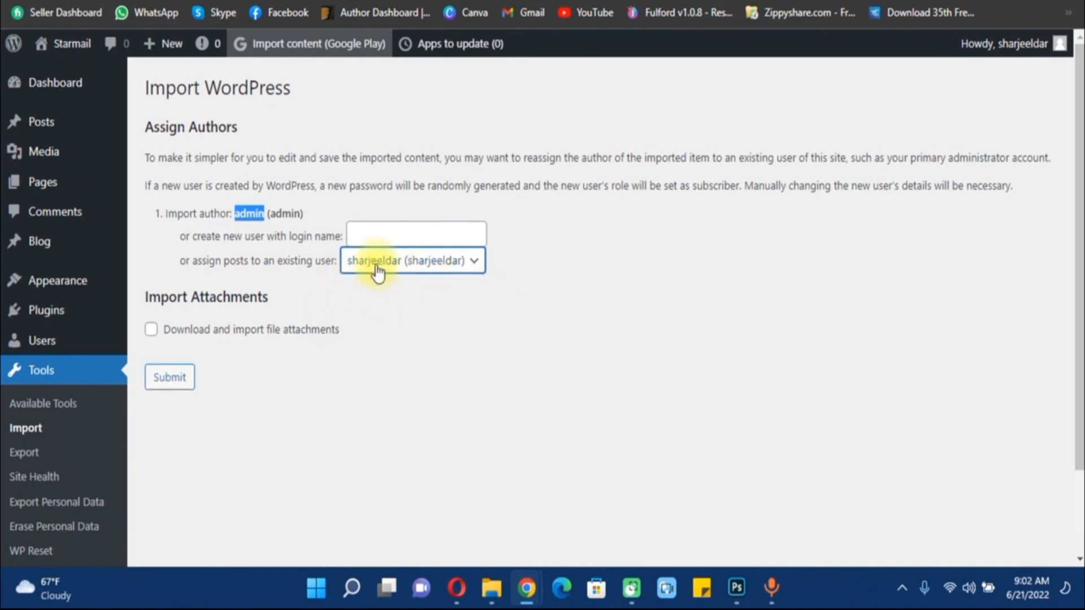
click(157, 331)
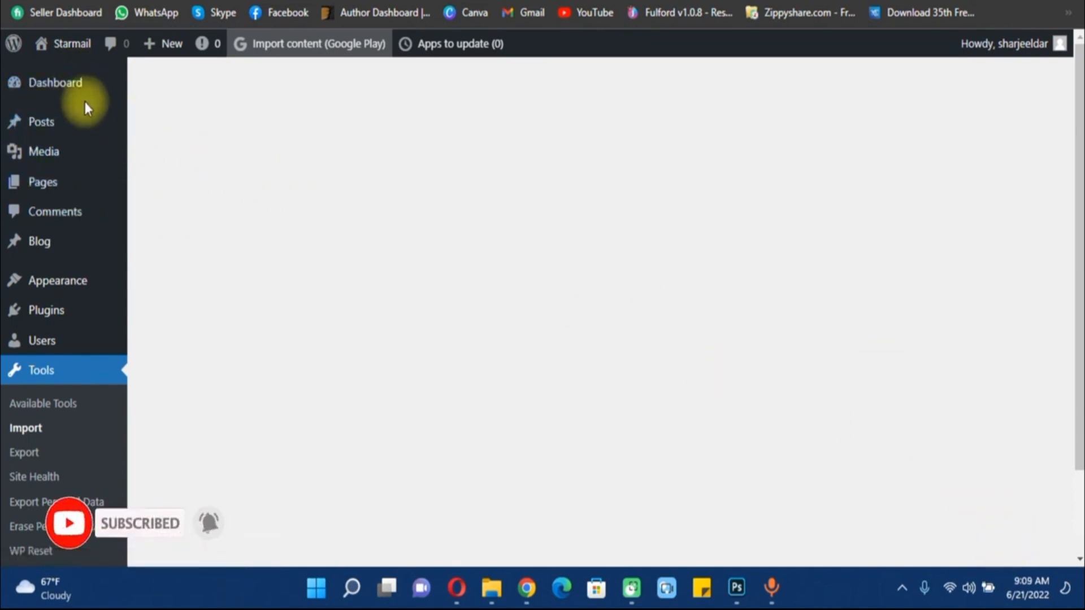
Return to the WordPress dashboard and open the Content importer settings of the Appyn theme.
mouse_move(68, 80)
click(67, 82)
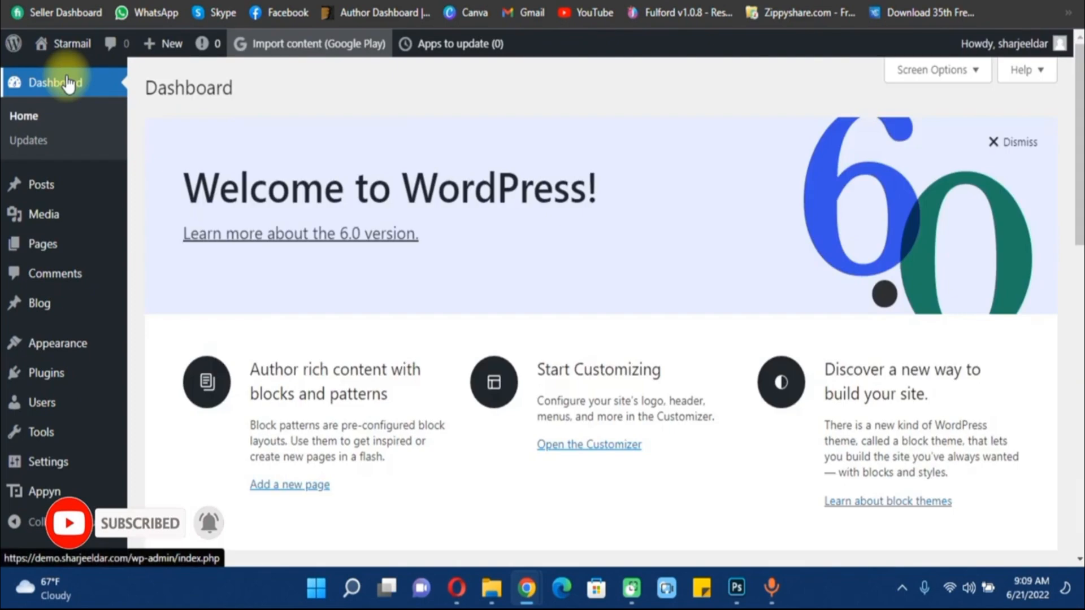
scroll(103, 299, down, 2)
scroll(103, 299, up, 2)
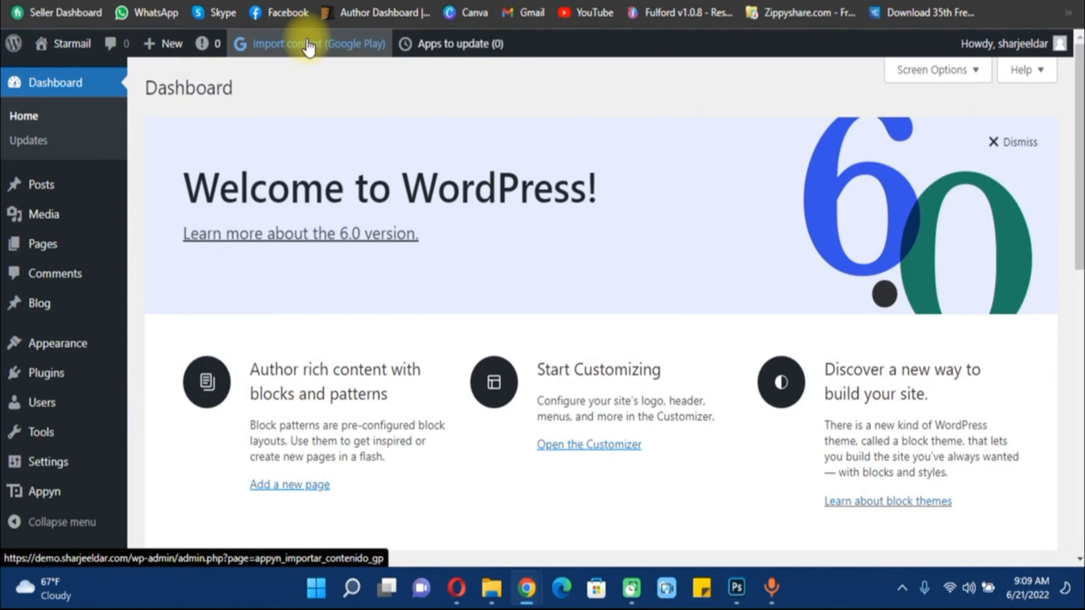
mouse_move(73, 497)
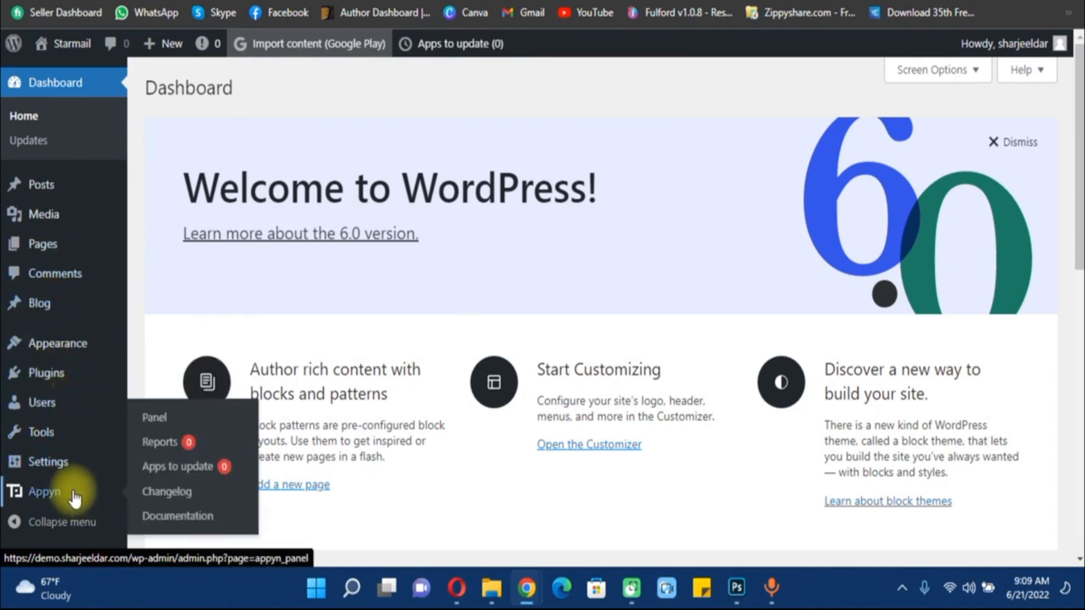
click(167, 418)
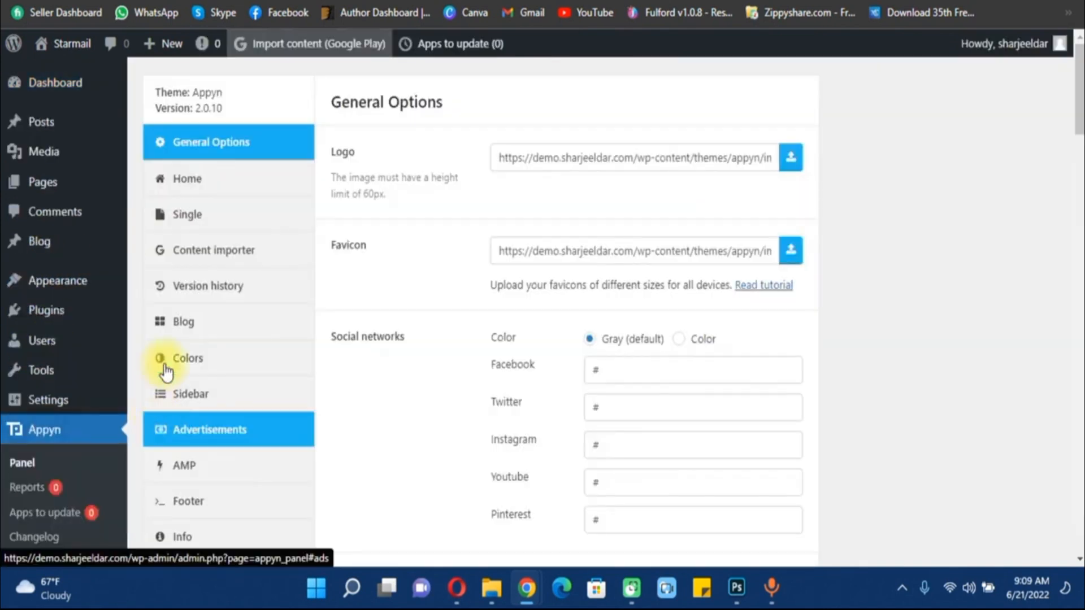
click(195, 255)
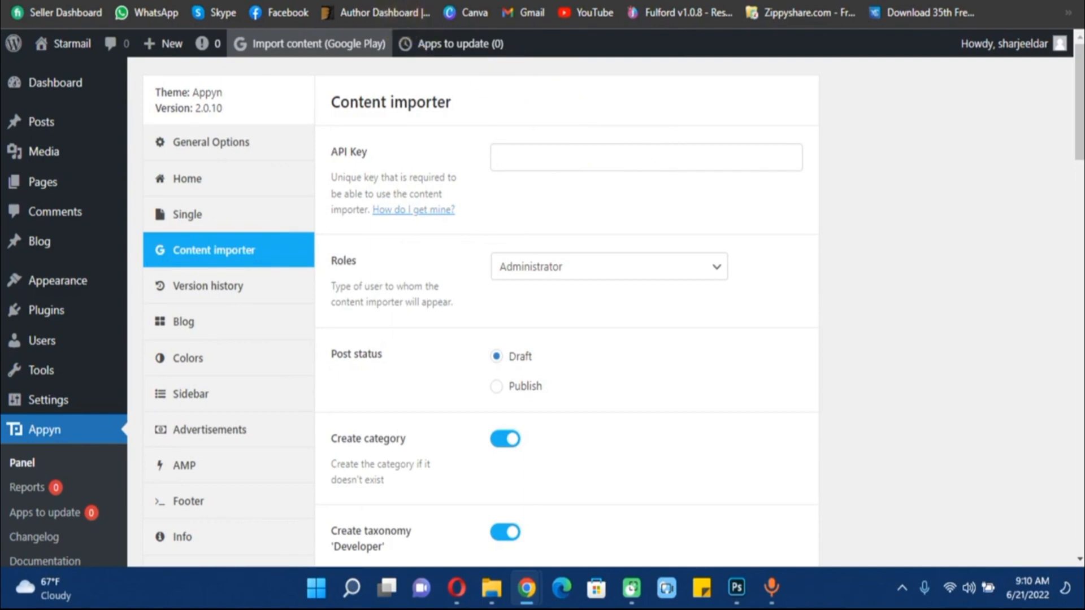
Open the Get Into Pocket website in a new tab and go to the Appyn theme post in its blogs.
key(ctrl+t)
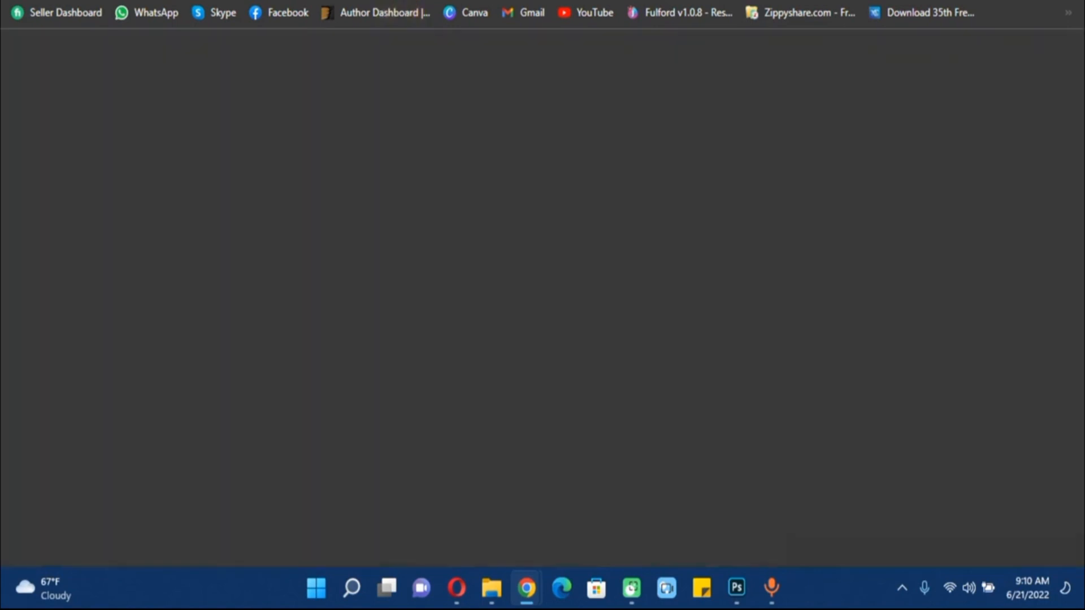
text(get)
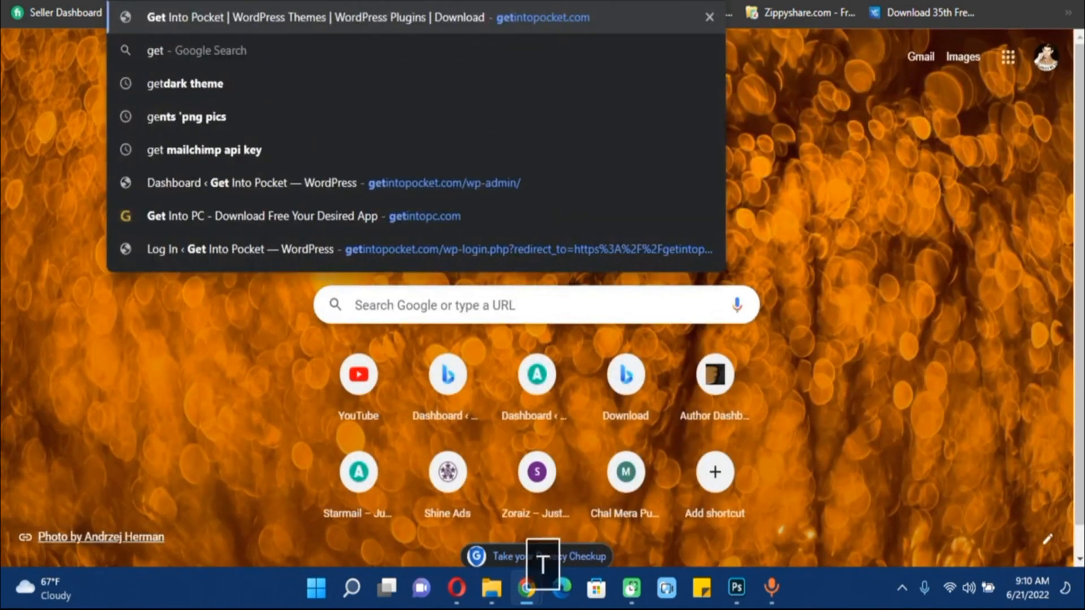
key(Return)
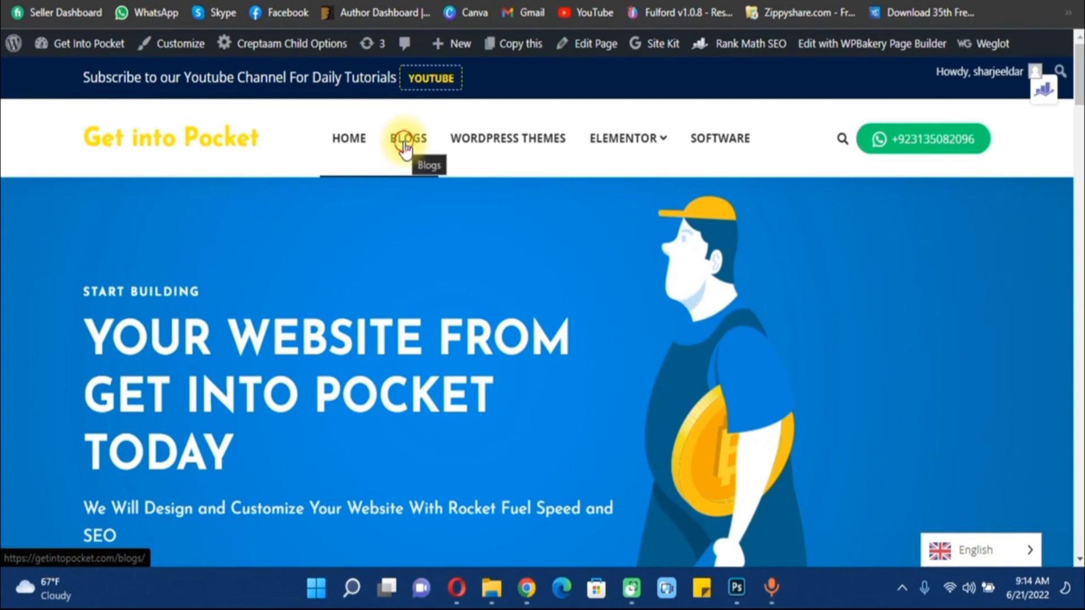
click(405, 148)
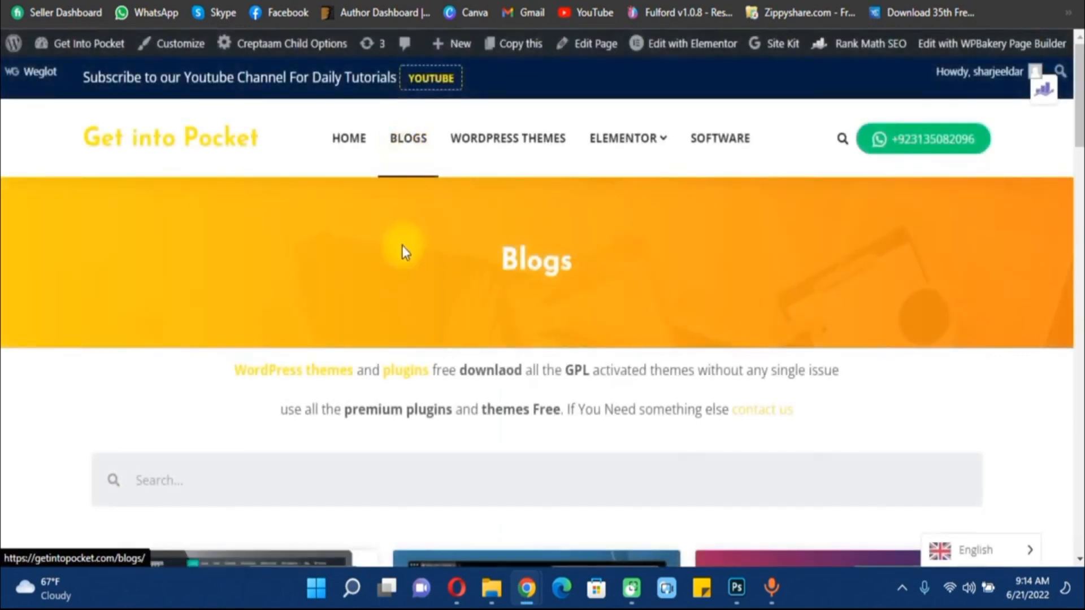
scroll(405, 245, down, 5)
click(166, 309)
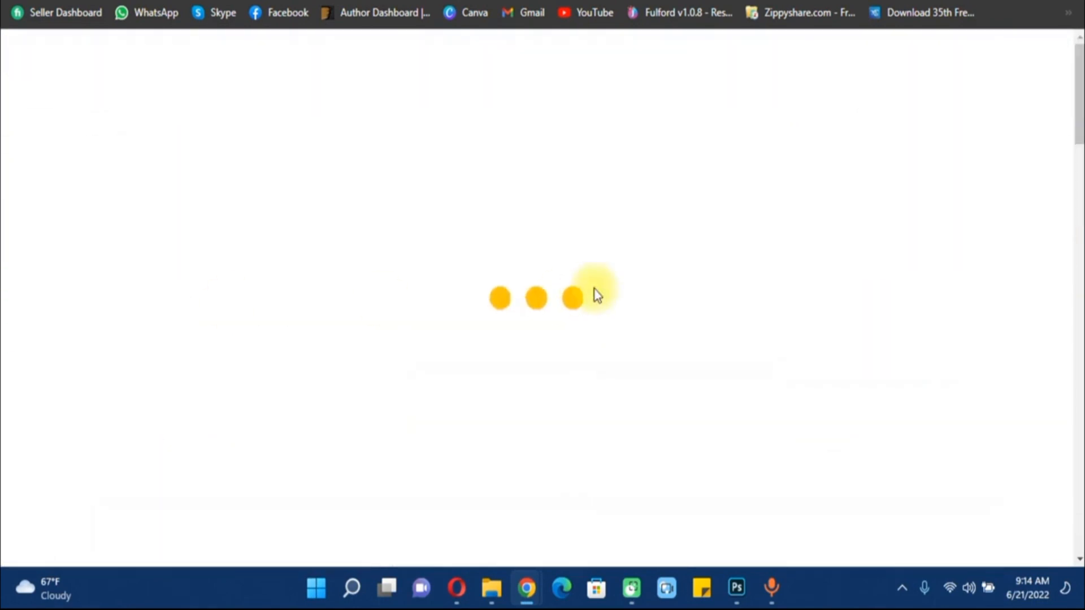
Copy the API key listed for Appyn Theme v2.0.10 in the post.
scroll(593, 286, down, 15)
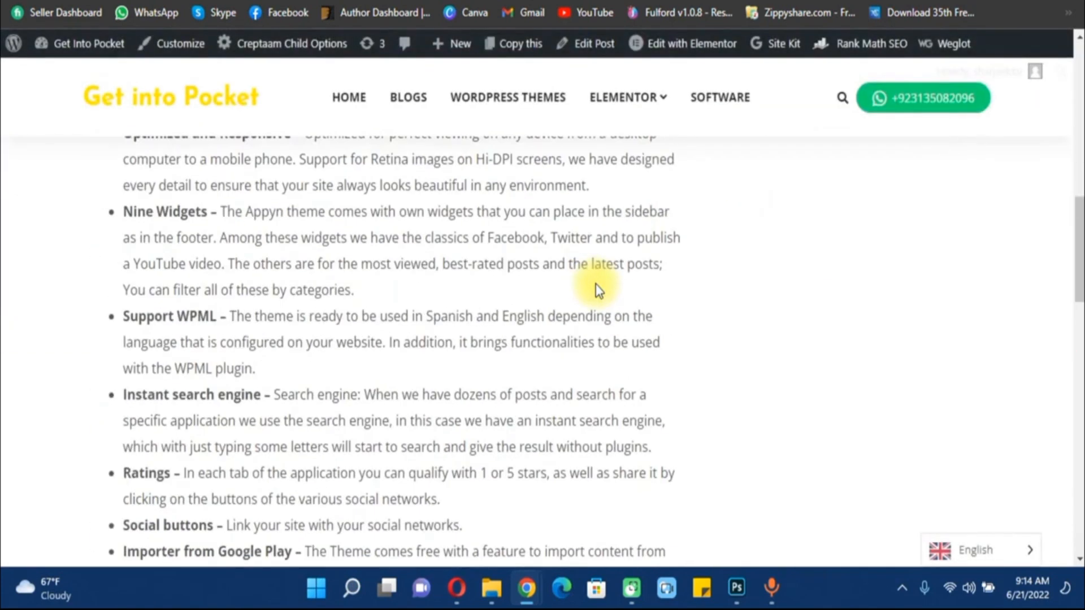
scroll(563, 281, down, 7)
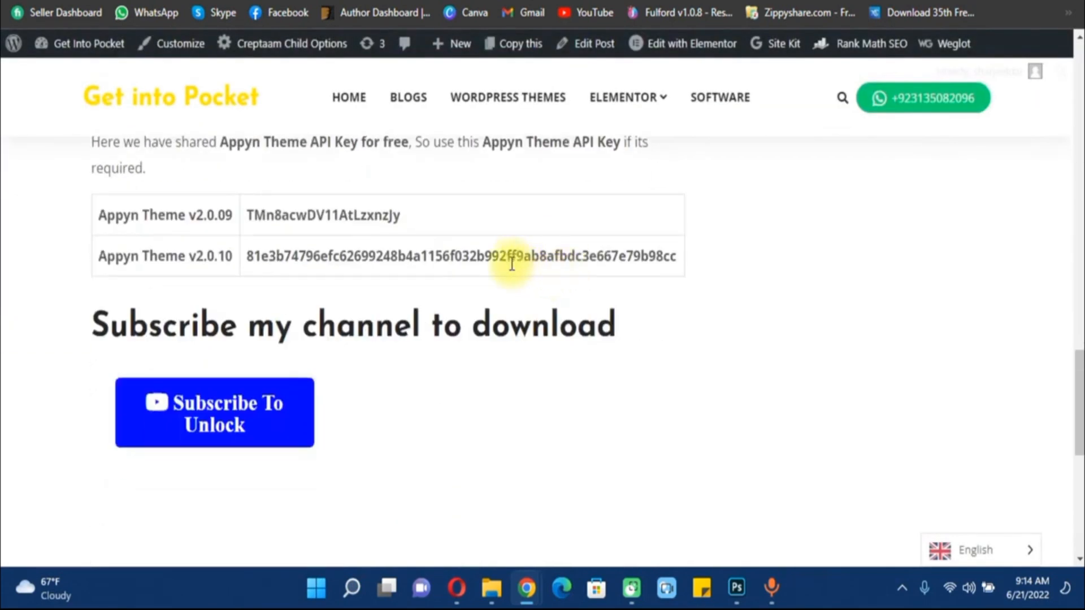
double_click(321, 256)
right_click(321, 256)
click(362, 274)
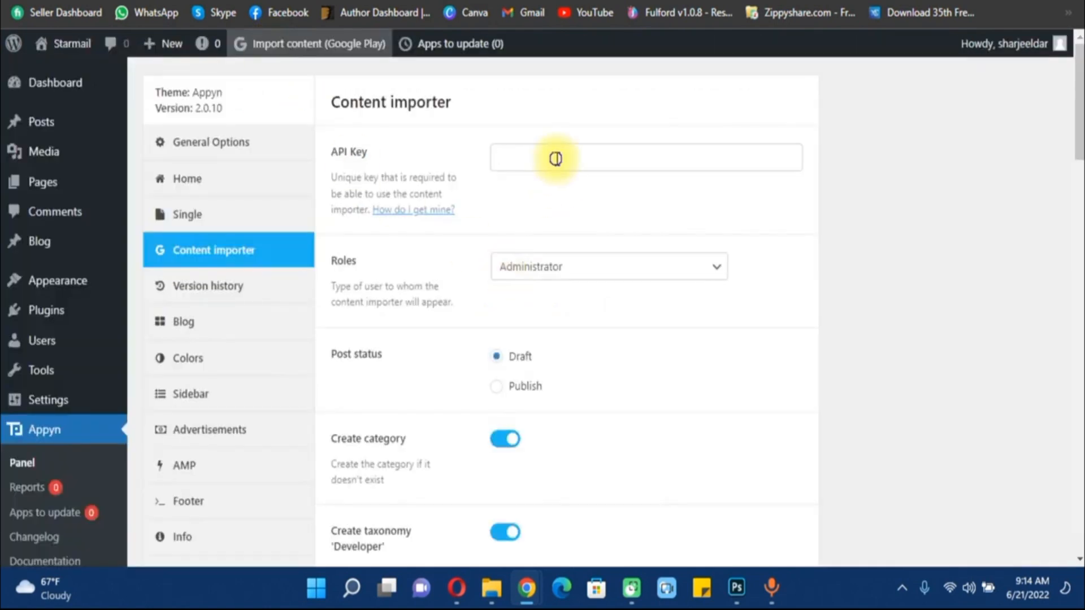
Paste the API key into the Appyn content importer's API Key field and save the settings.
right_click(555, 159)
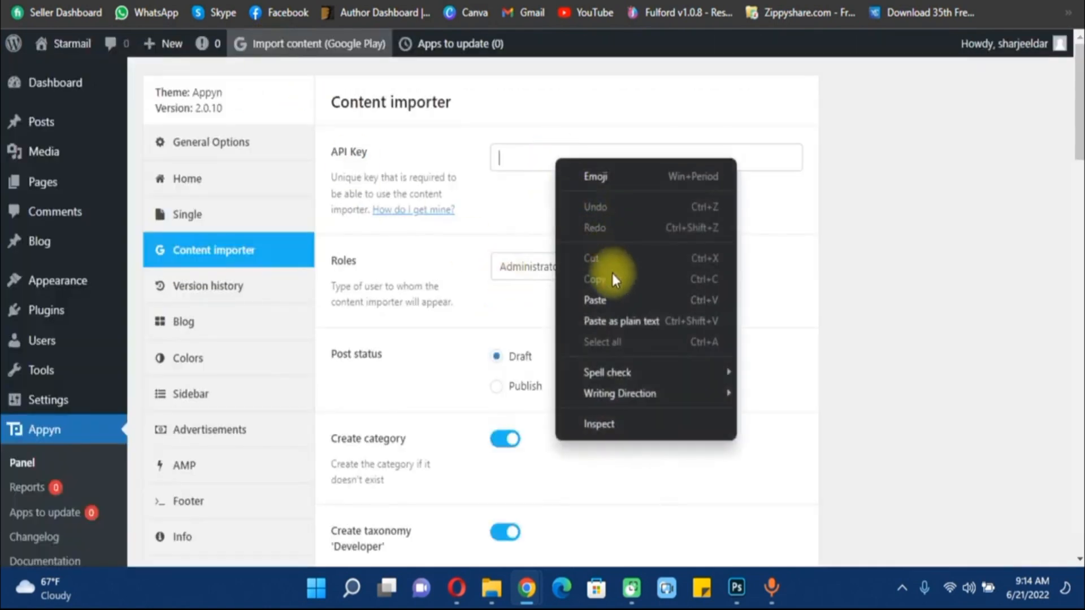
click(603, 305)
scroll(537, 309, down, 3)
scroll(537, 309, down, 15)
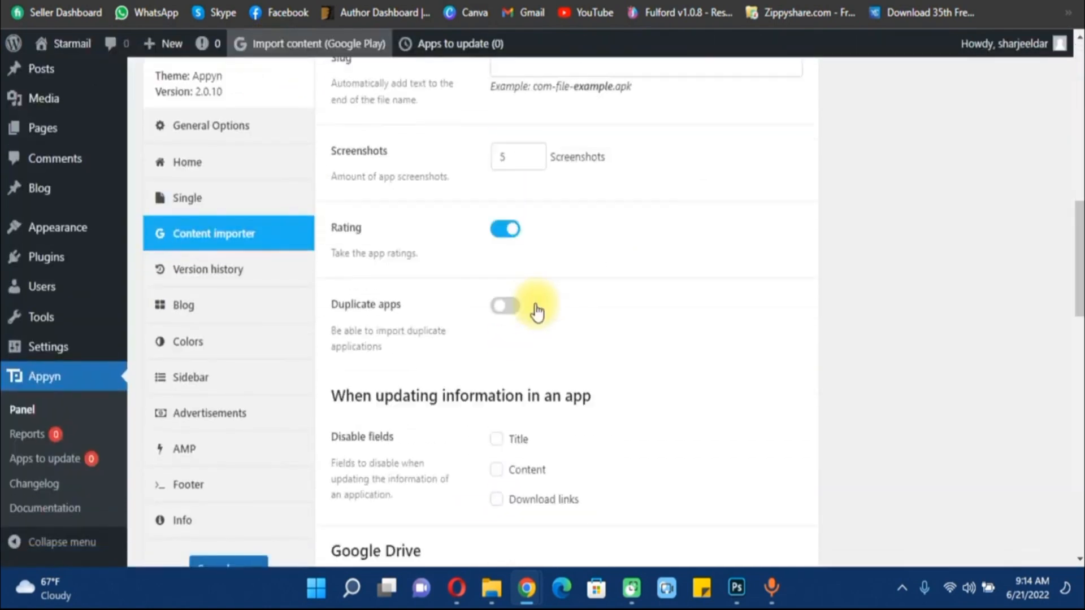
click(223, 478)
scroll(787, 253, up, 10)
scroll(787, 252, up, 10)
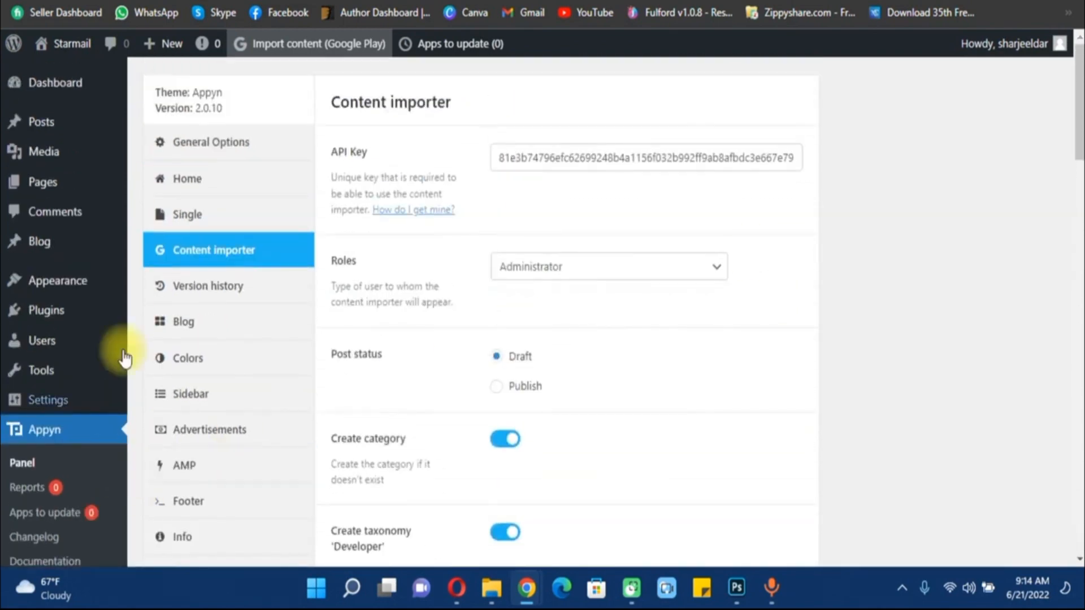
Open the site's front page in a new tab, examine the Appyn home page and return to the dashboard.
click(65, 0)
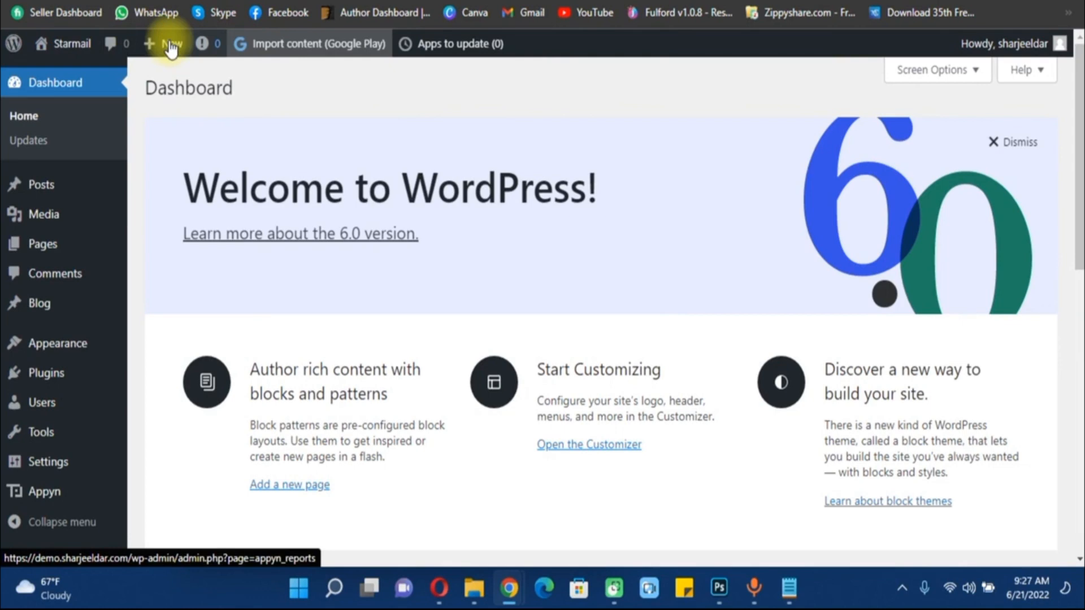
mouse_move(76, 48)
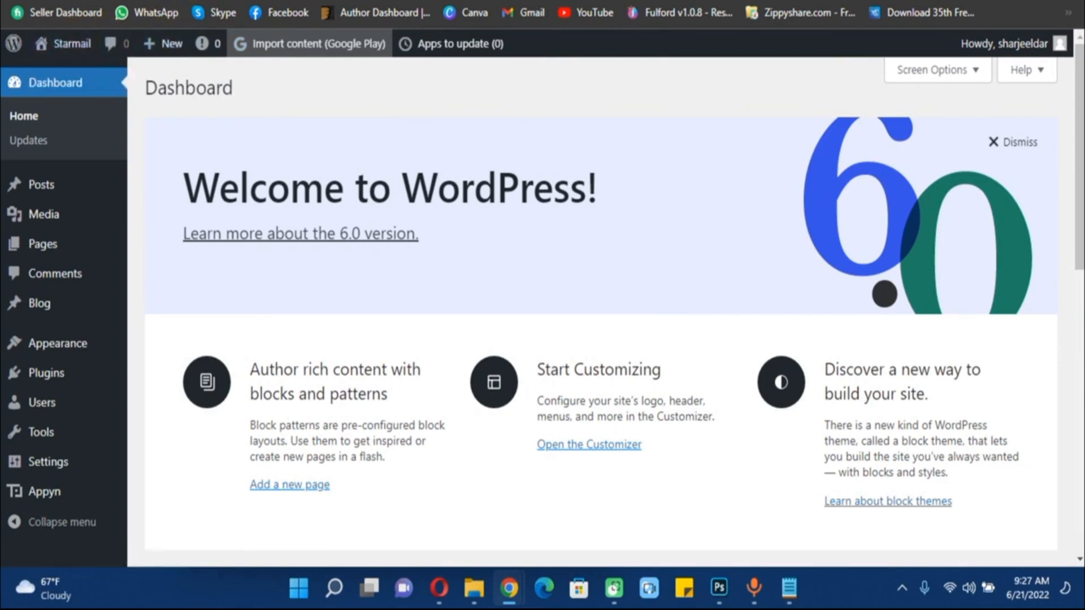
right_click(78, 83)
click(127, 78)
click(127, 77)
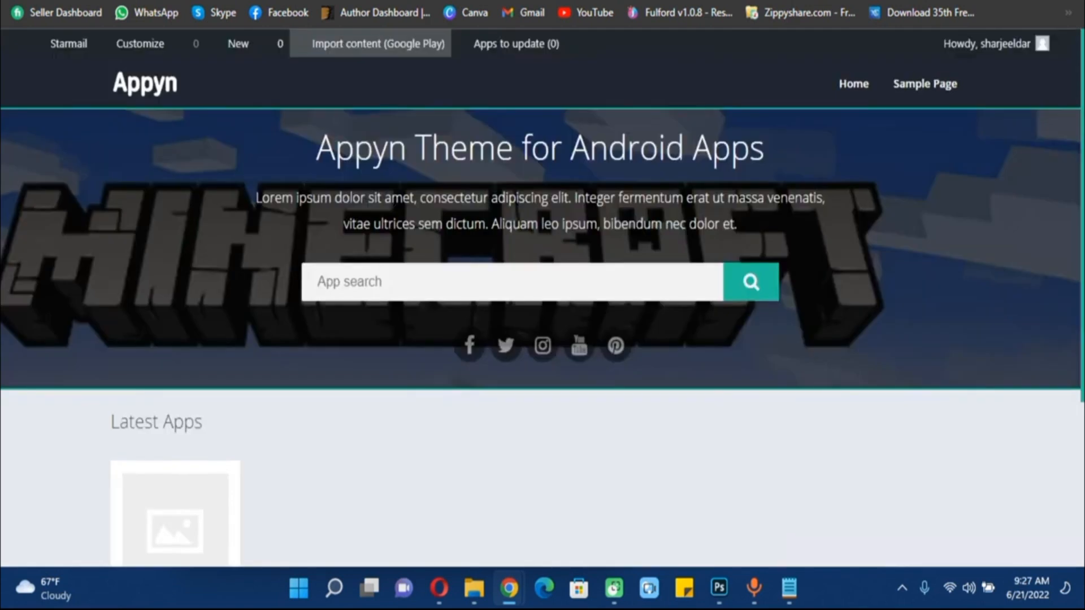
scroll(479, 330, down, 4)
scroll(450, 337, up, 4)
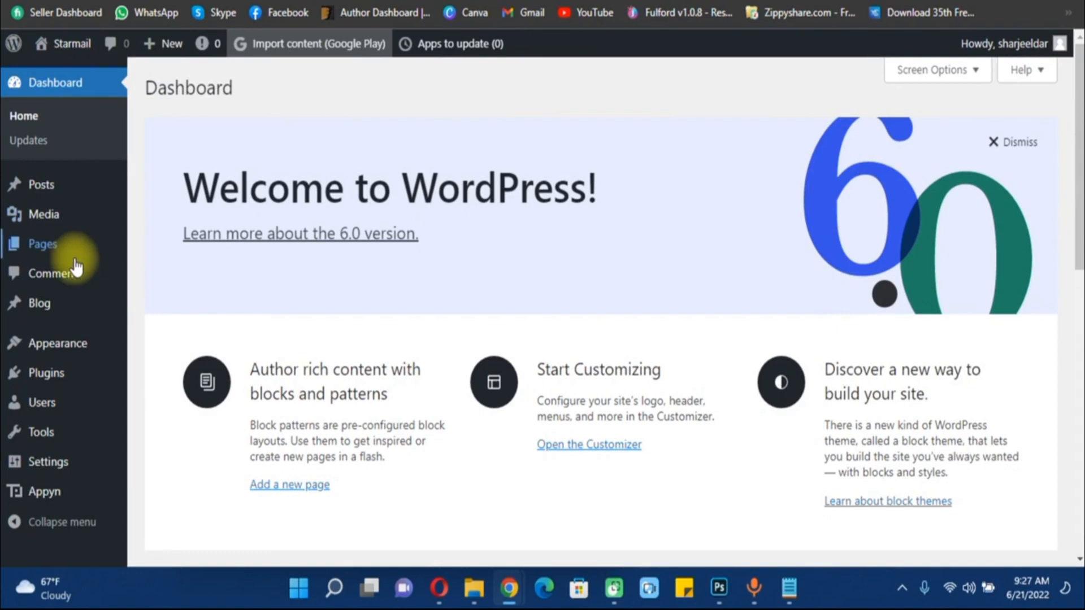
Open the site's menu editor and save the menu named Menu.
scroll(68, 254, down, 2)
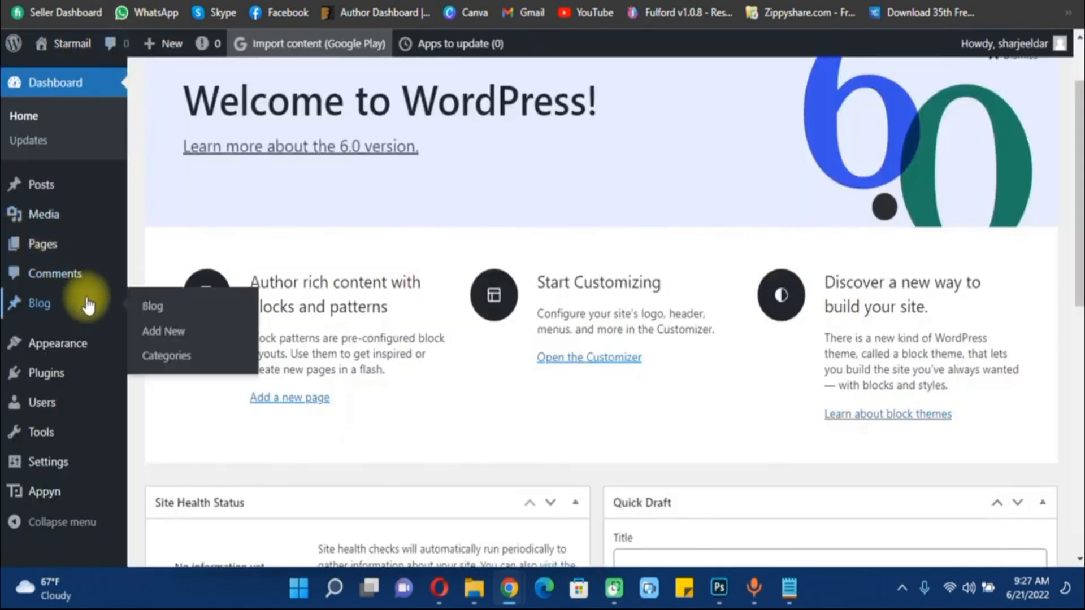
mouse_move(85, 359)
click(158, 426)
click(494, 290)
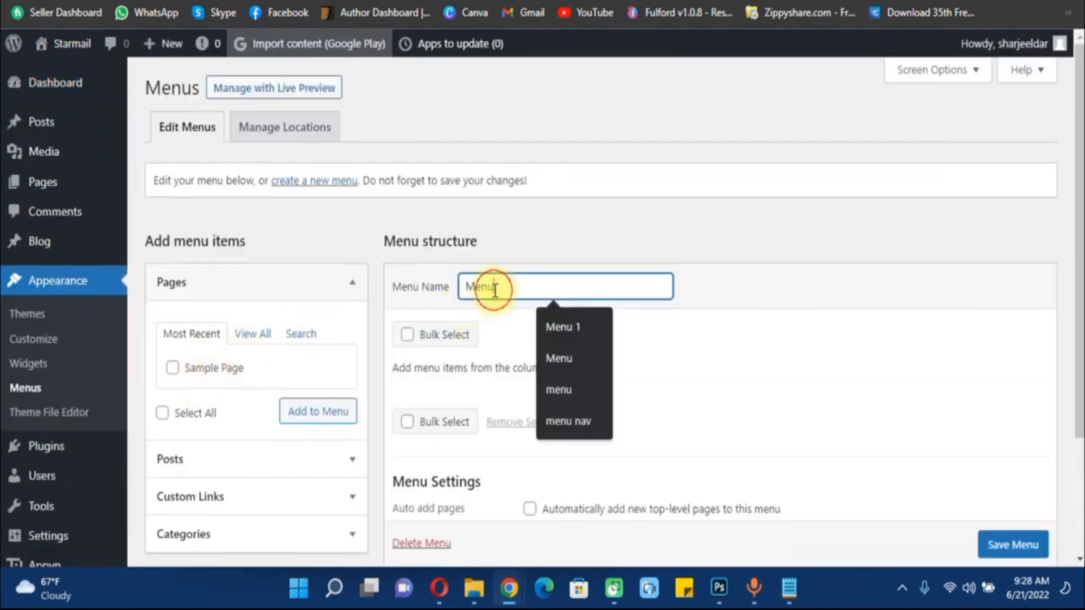
scroll(584, 299, down, 3)
click(1037, 472)
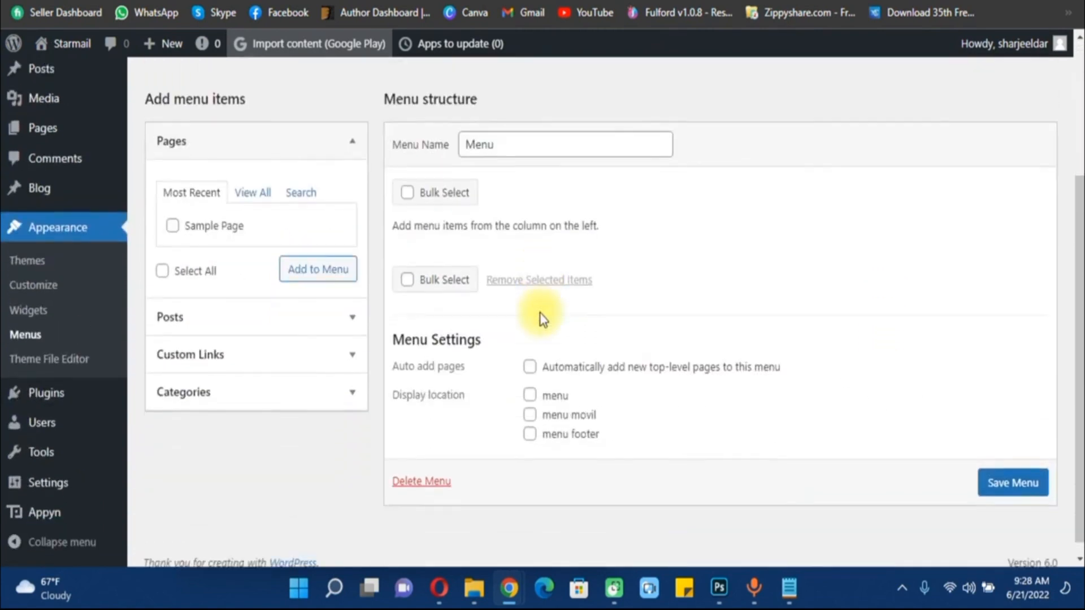
Examine the pages, posts, custom links and categories available as items for the menu.
click(254, 180)
click(292, 180)
click(257, 181)
click(208, 180)
click(198, 302)
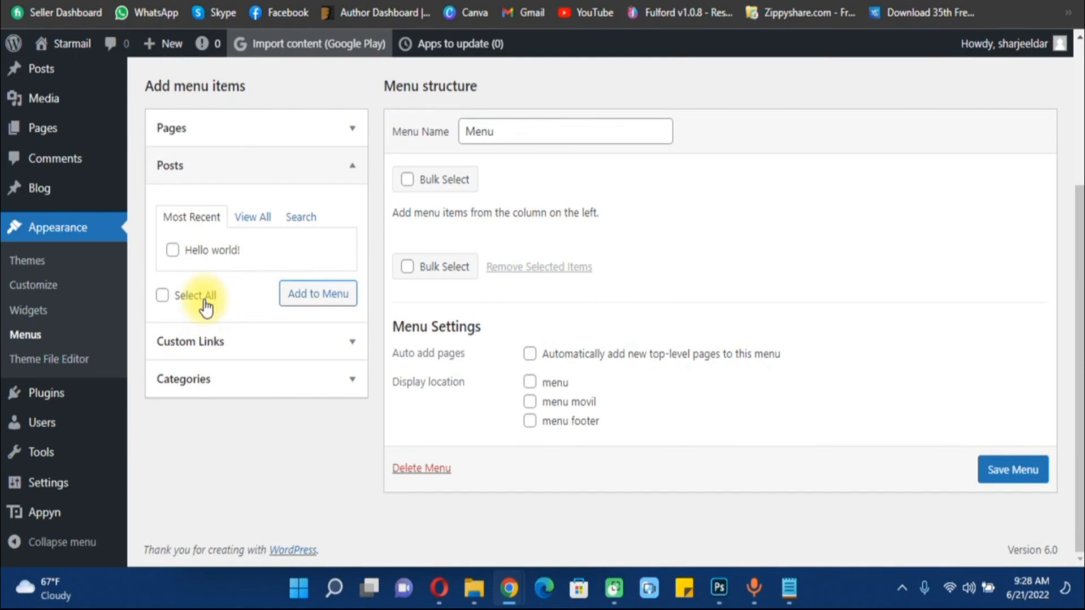
click(252, 221)
click(271, 342)
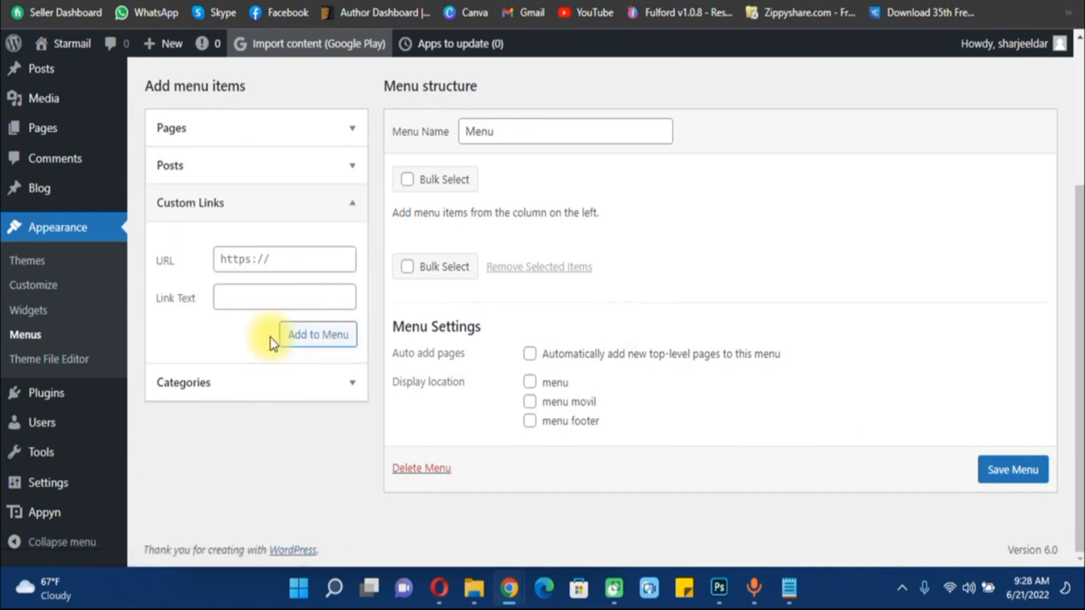
click(266, 376)
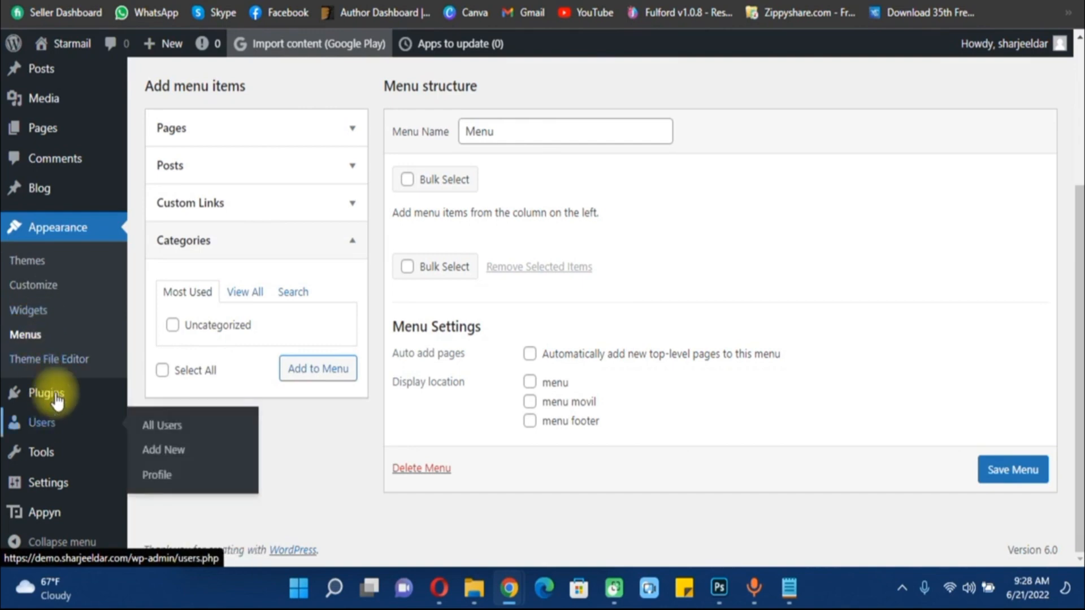
Open the post categories in a new tab, look through the category list and return to the menu editor.
scroll(64, 305, up, 1)
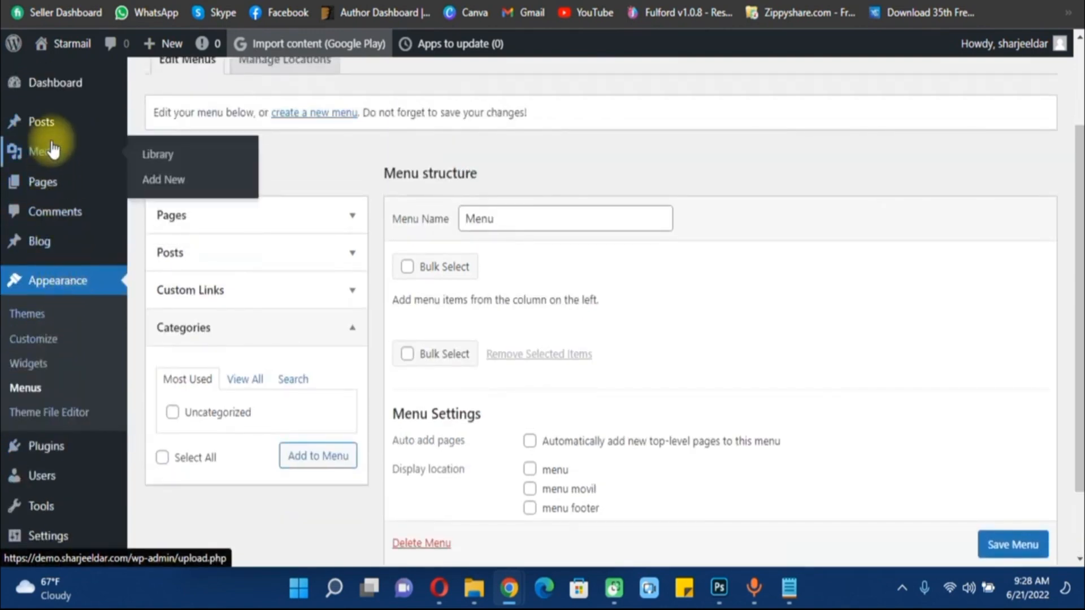
right_click(165, 176)
click(184, 187)
key(ctrl+Tab)
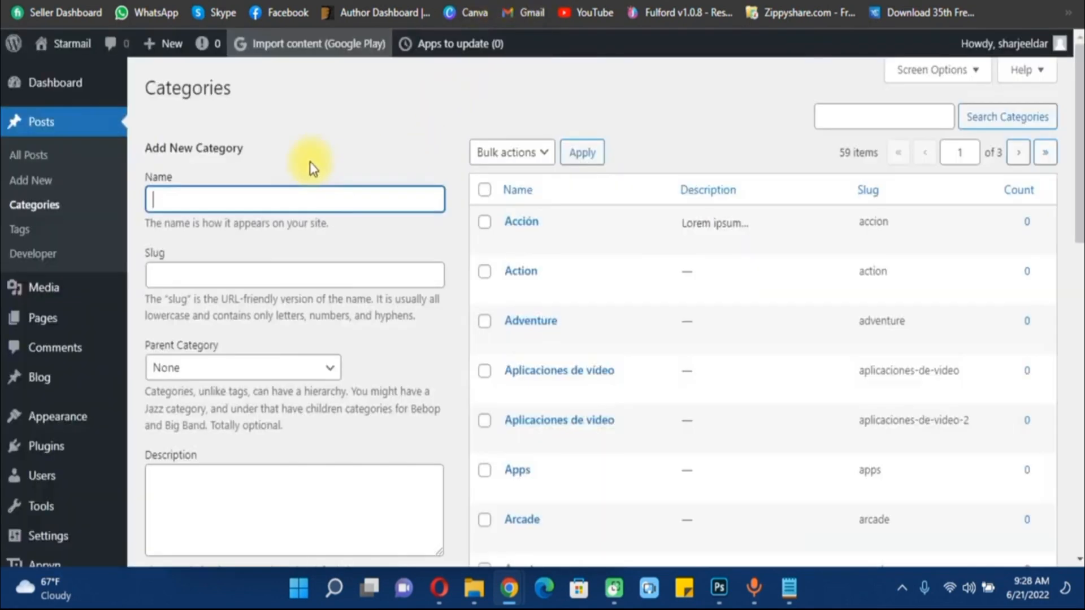
scroll(649, 303, down, 12)
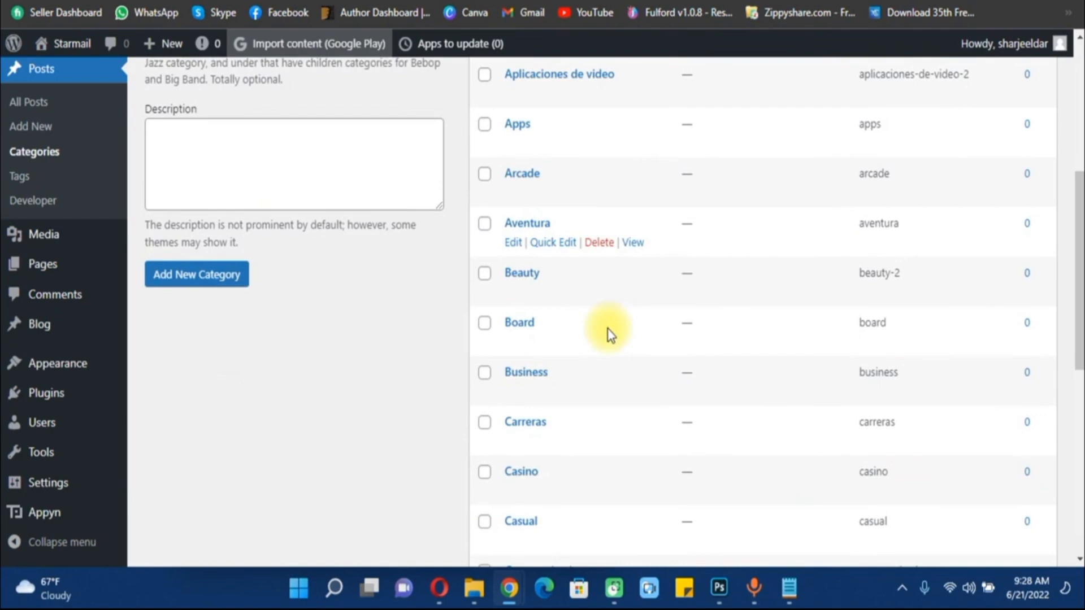
scroll(588, 348, down, 3)
scroll(588, 349, up, 13)
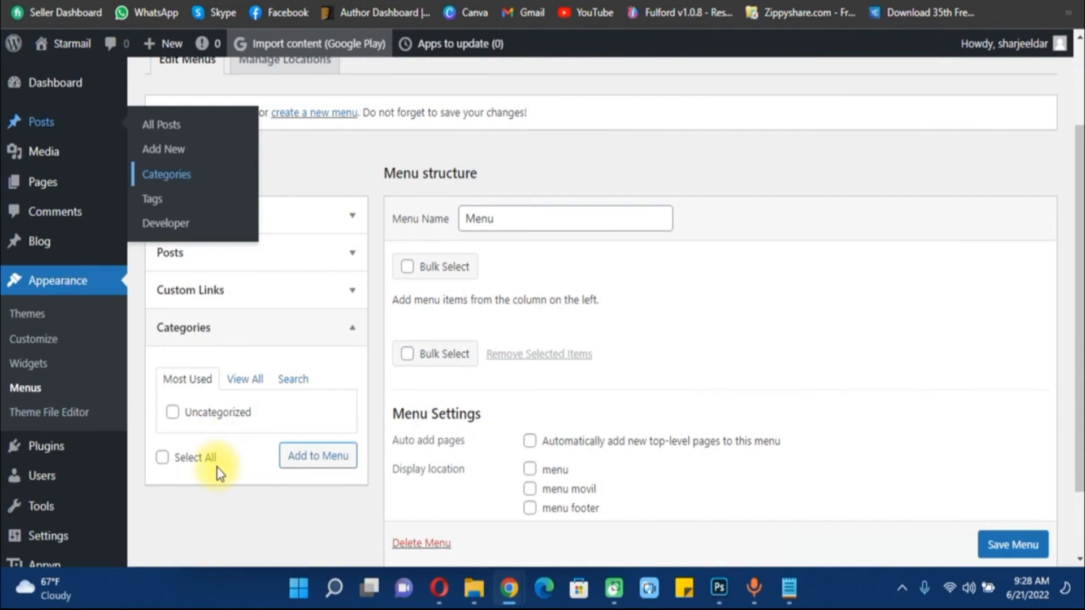
Look through the posts and pages available as menu items and save the menu.
click(290, 286)
click(289, 254)
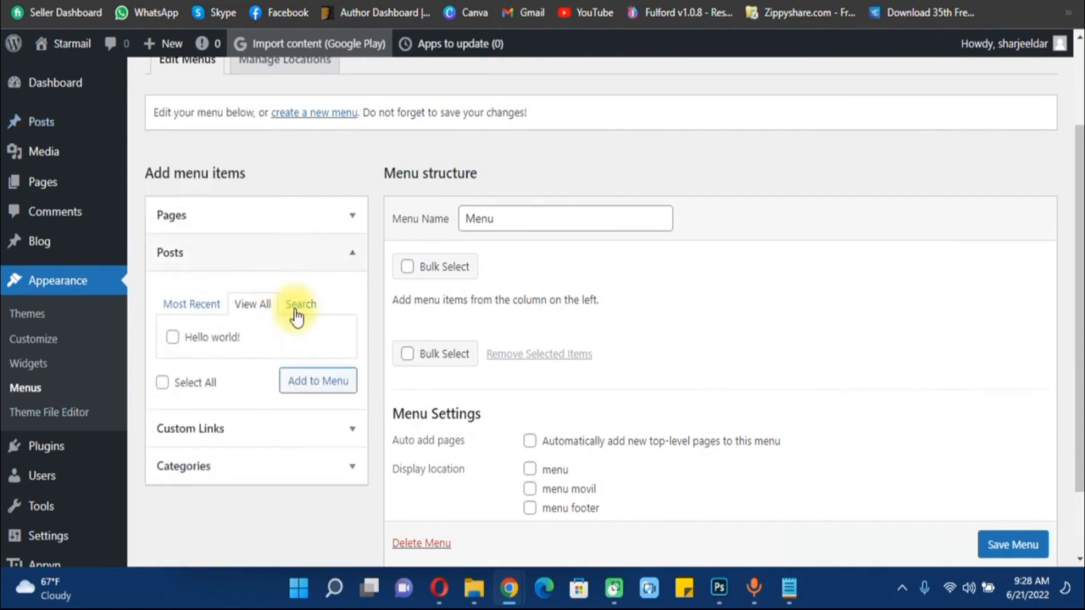
click(242, 214)
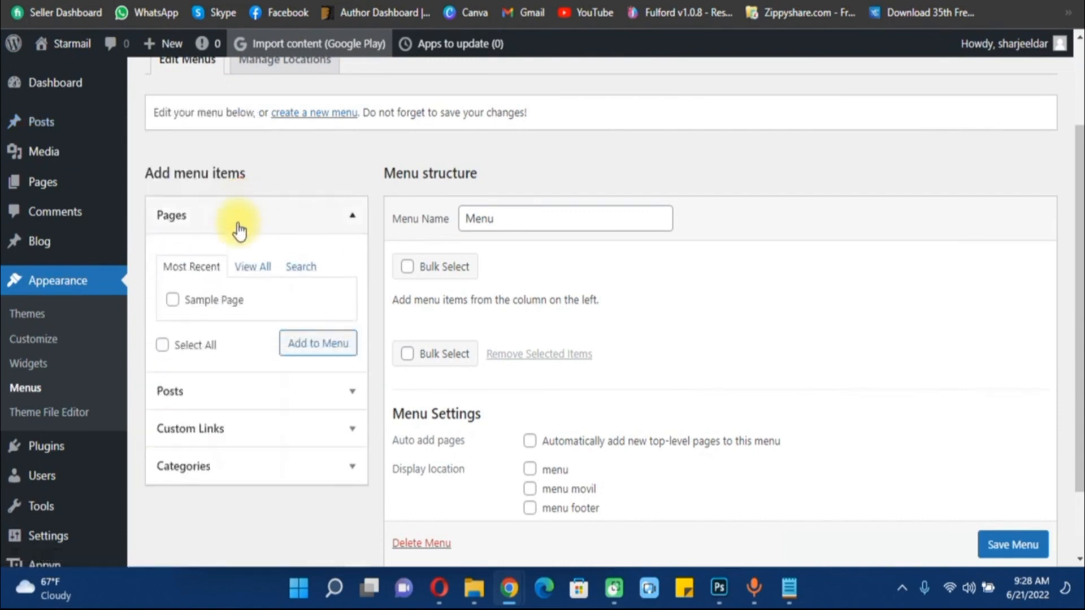
scroll(500, 362, down, 2)
scroll(501, 368, up, 2)
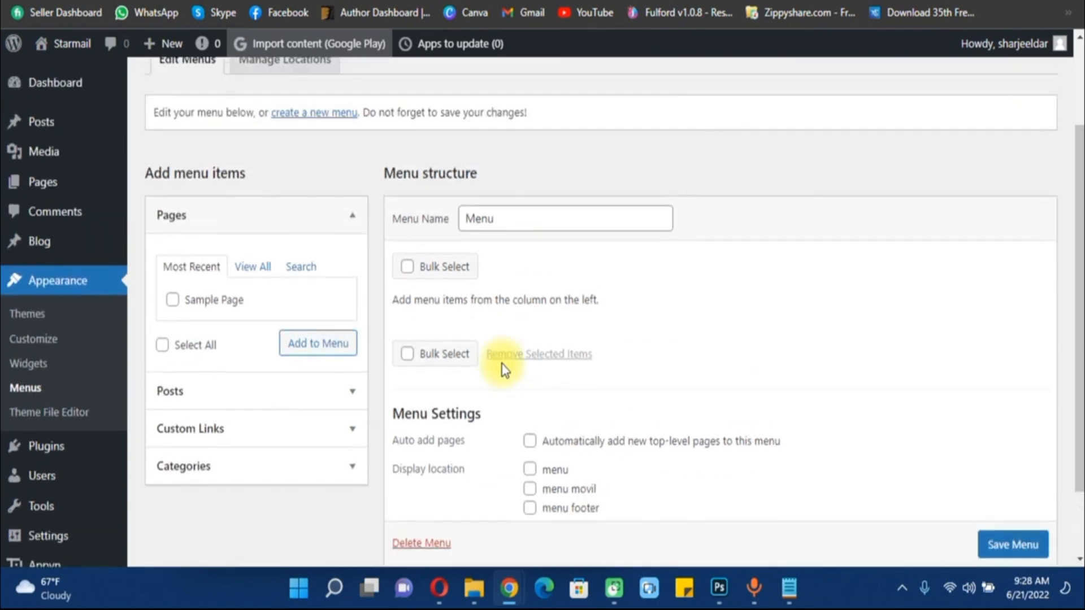
click(985, 545)
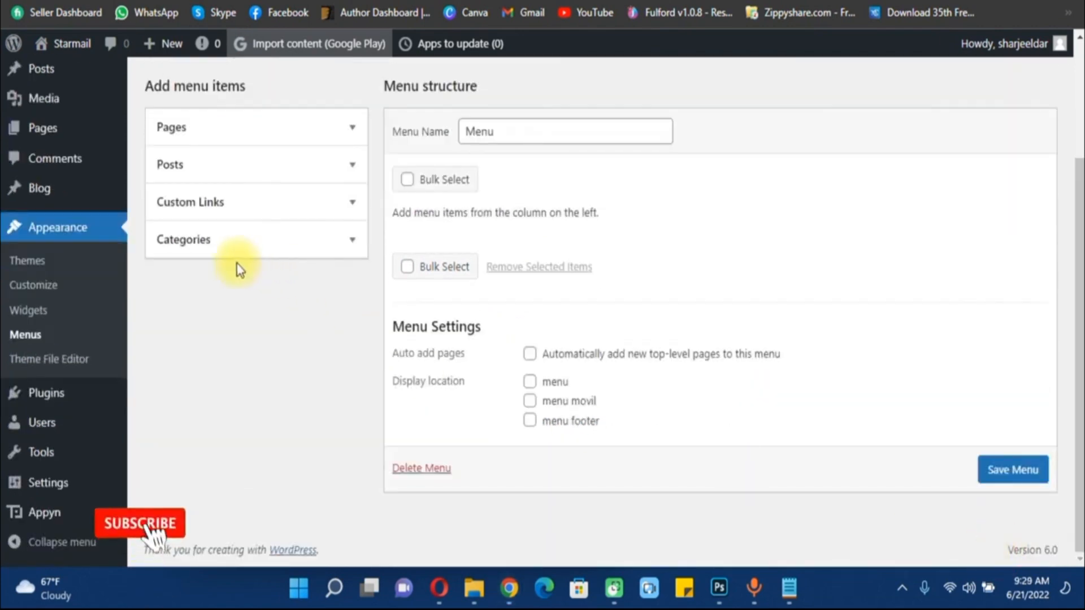
Add the categories Acción, Action, Adventure, Aplicaciones de vídeo, Aplicaciones de video and Apps to the menu and save it.
click(225, 255)
click(236, 292)
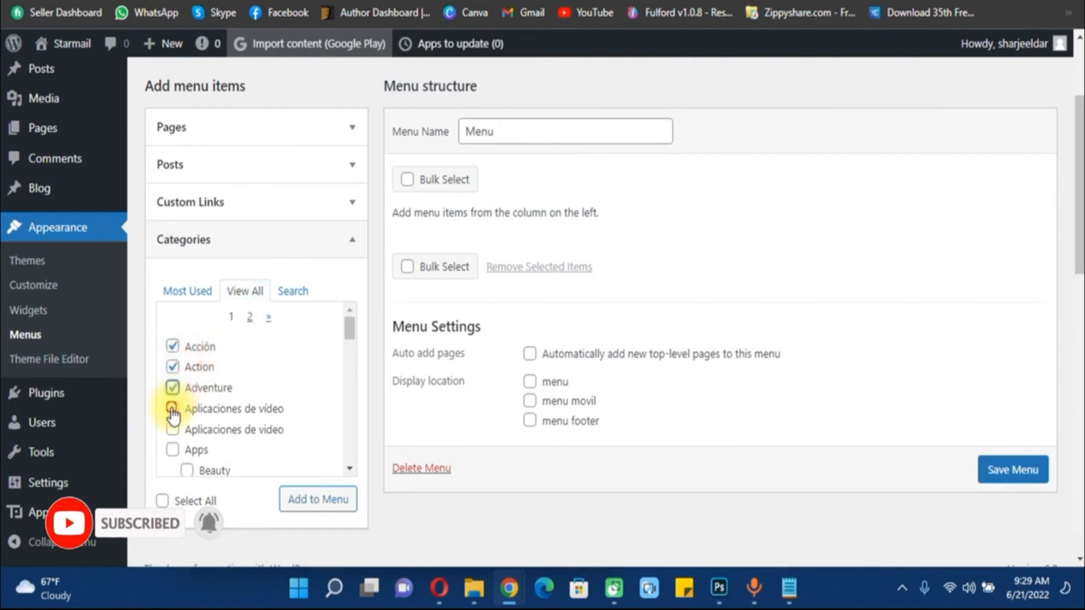
click(171, 449)
scroll(220, 434, down, 2)
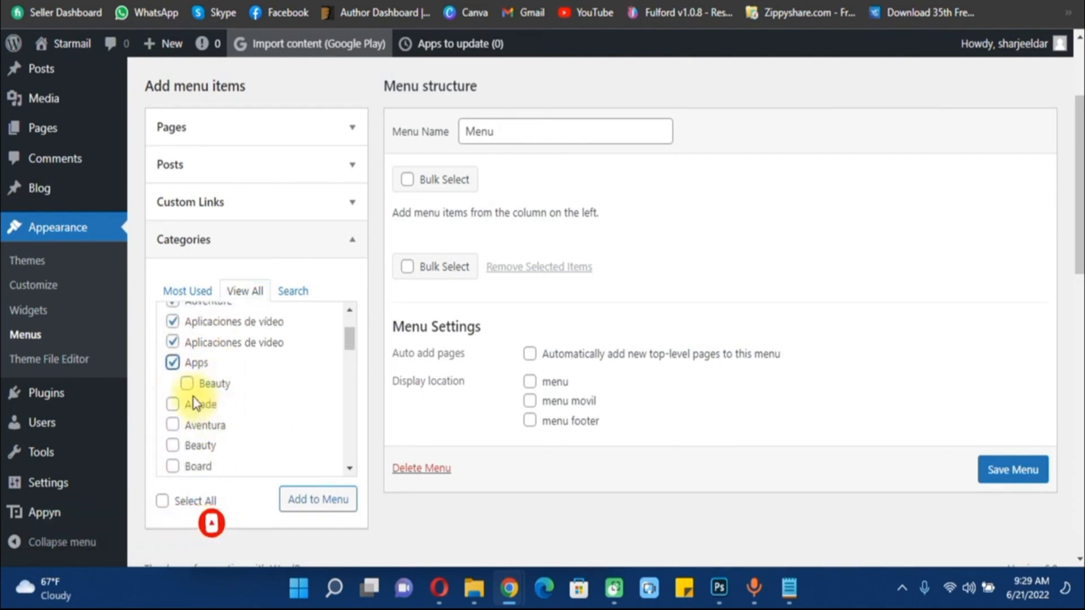
scroll(547, 446, down, 5)
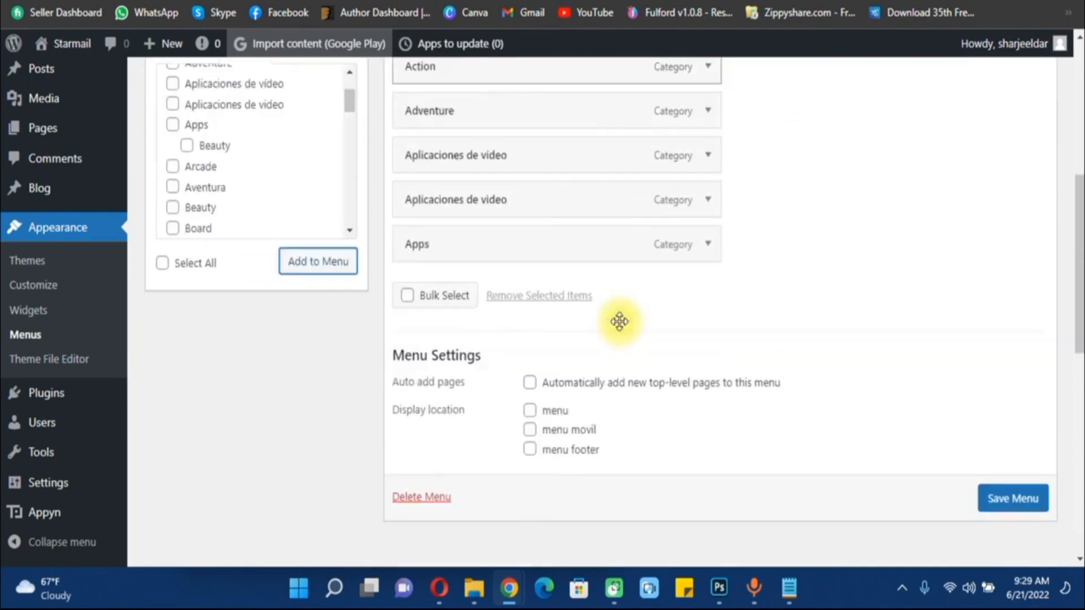
click(1000, 483)
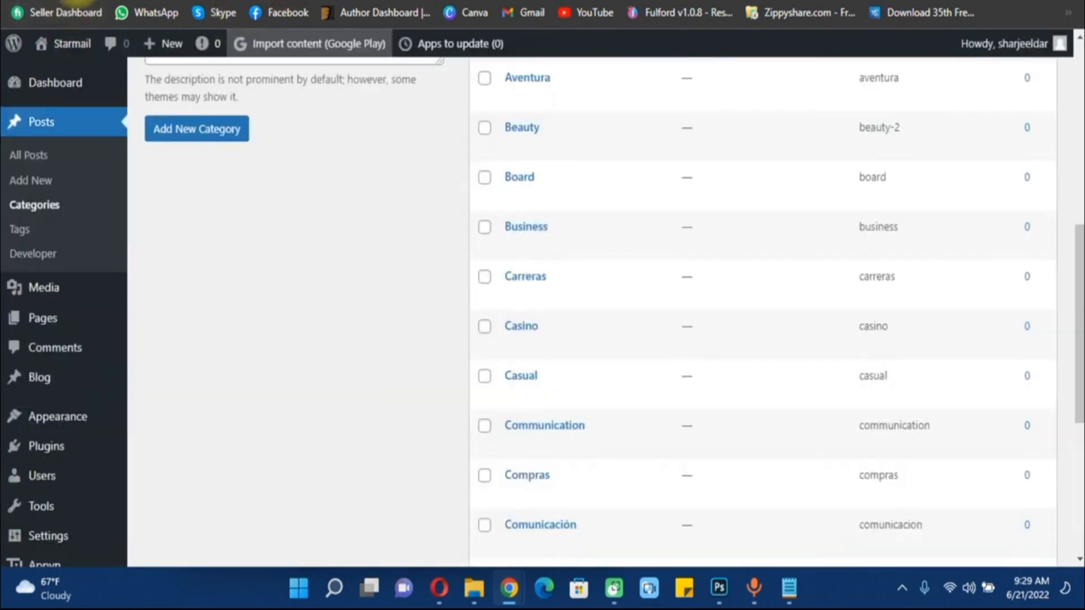
Assign the menu named Menu to the theme location "menu" and save the location changes.
click(80, 1)
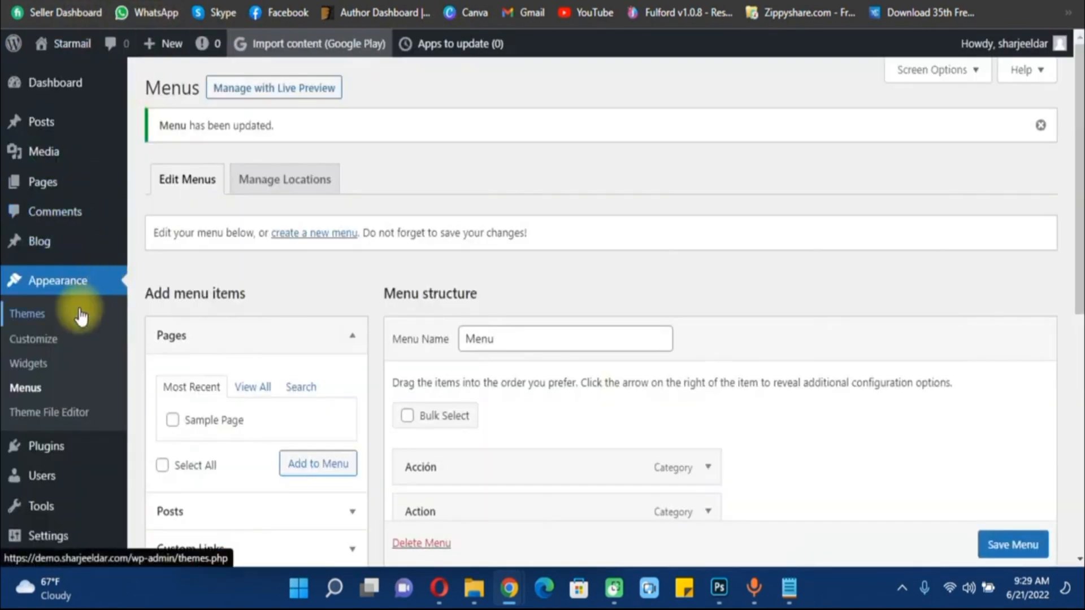
click(305, 192)
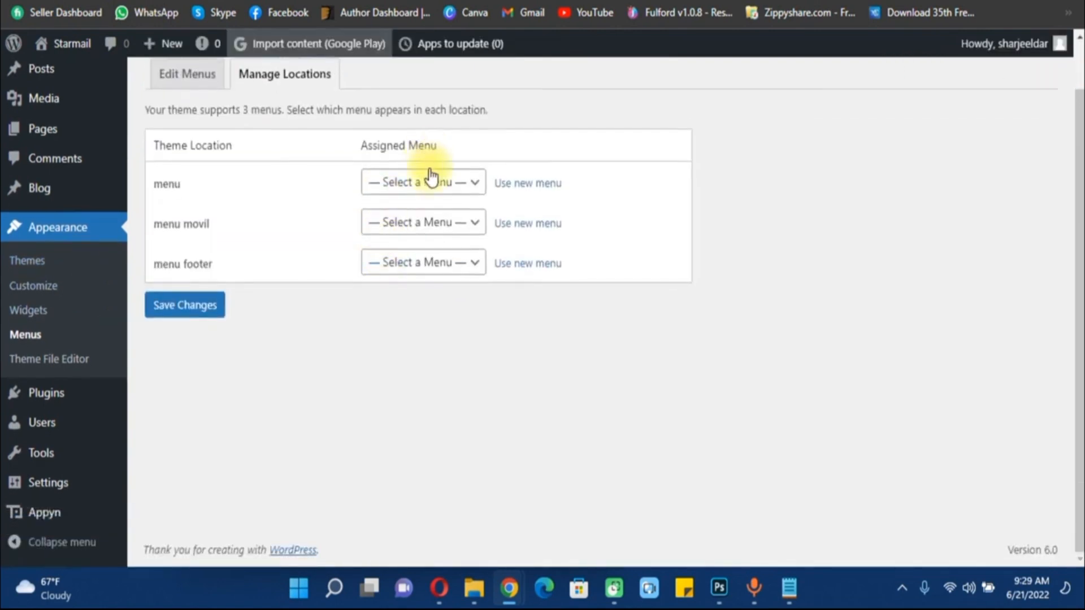
click(430, 187)
click(430, 223)
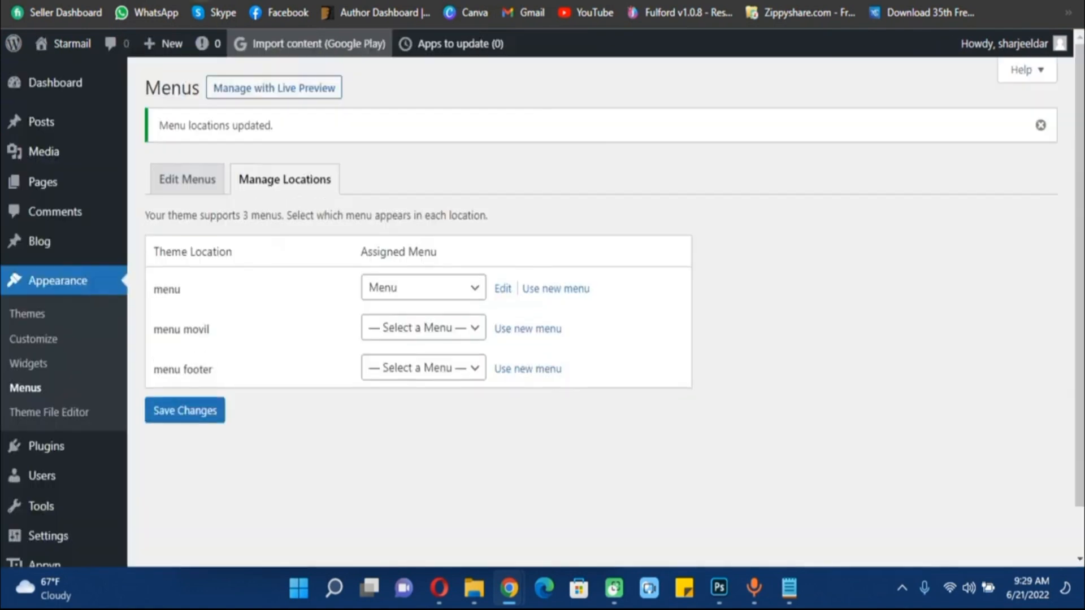
Switch to the menu editor and back to the menu locations, and examine the header and footer on the site's front page.
click(185, 179)
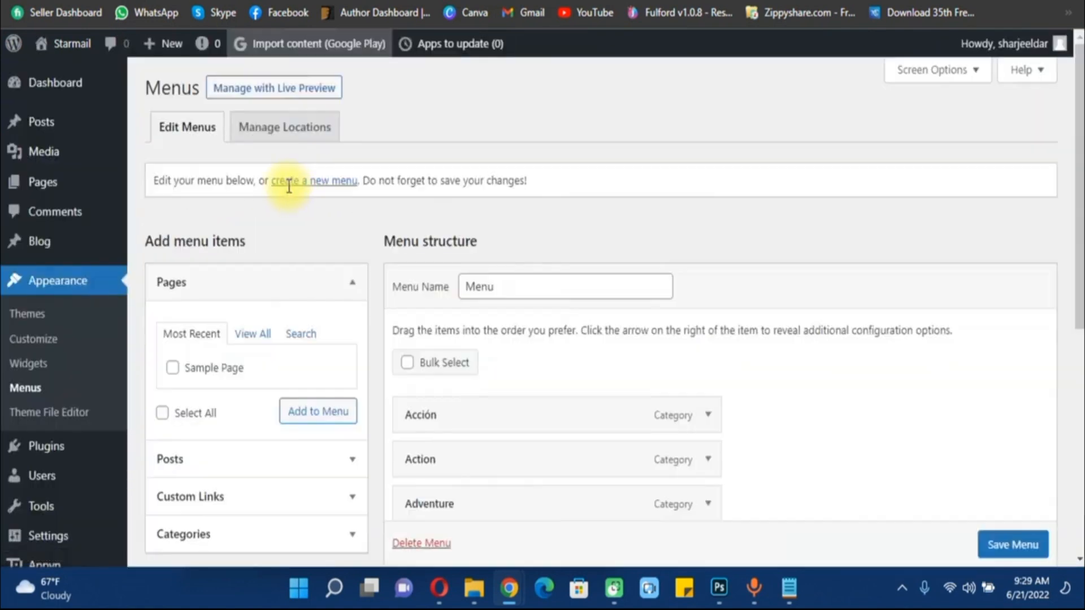
click(307, 123)
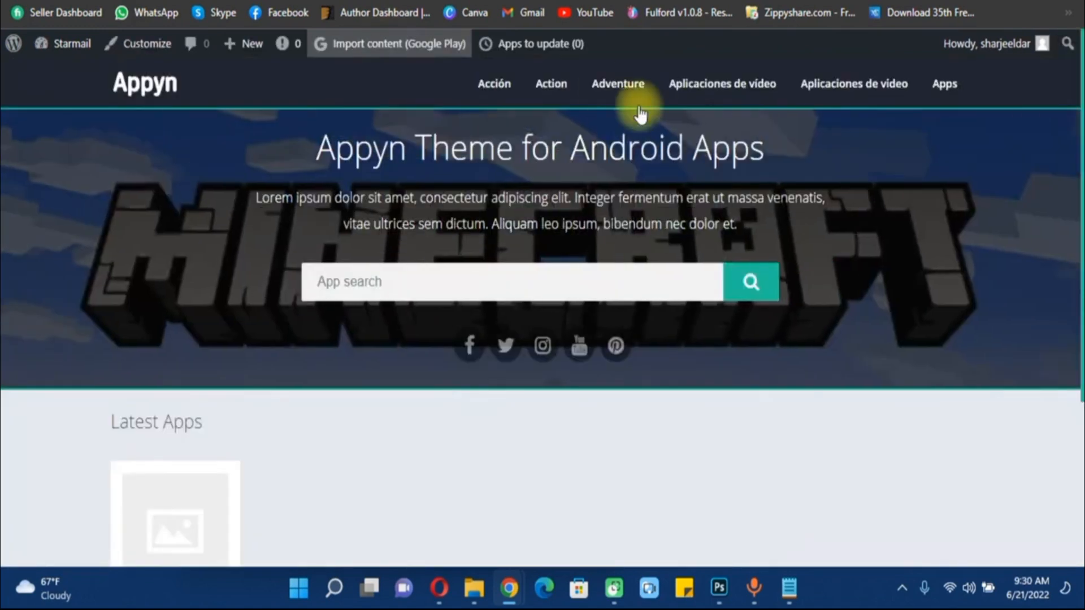
scroll(1073, 266, down, 4)
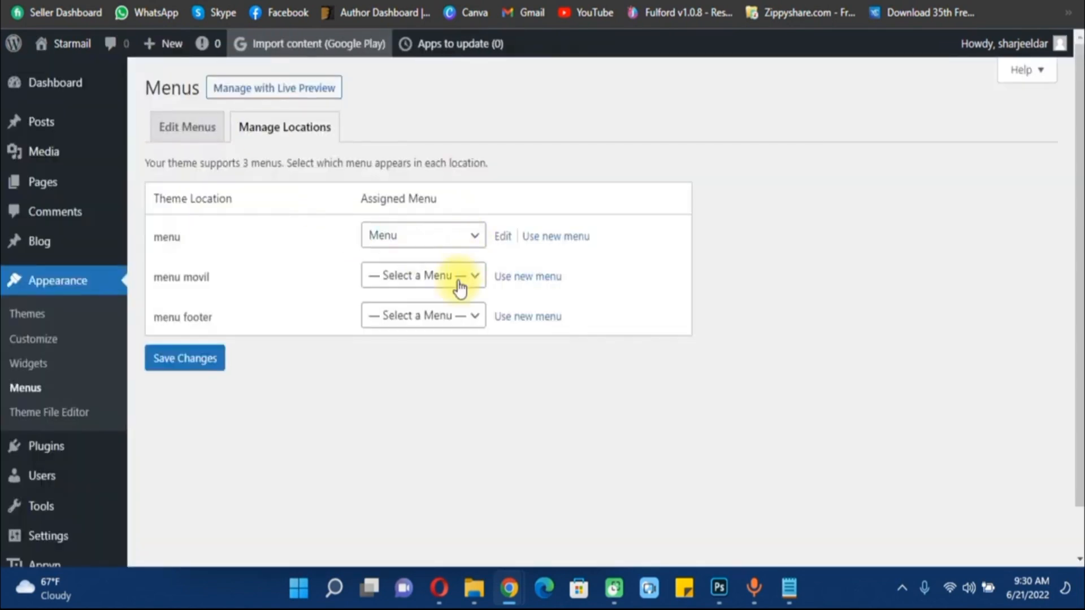
Assign Menu to the menu movil and menu footer locations, save the changes and check the footer on the front page.
click(438, 276)
click(424, 319)
click(424, 315)
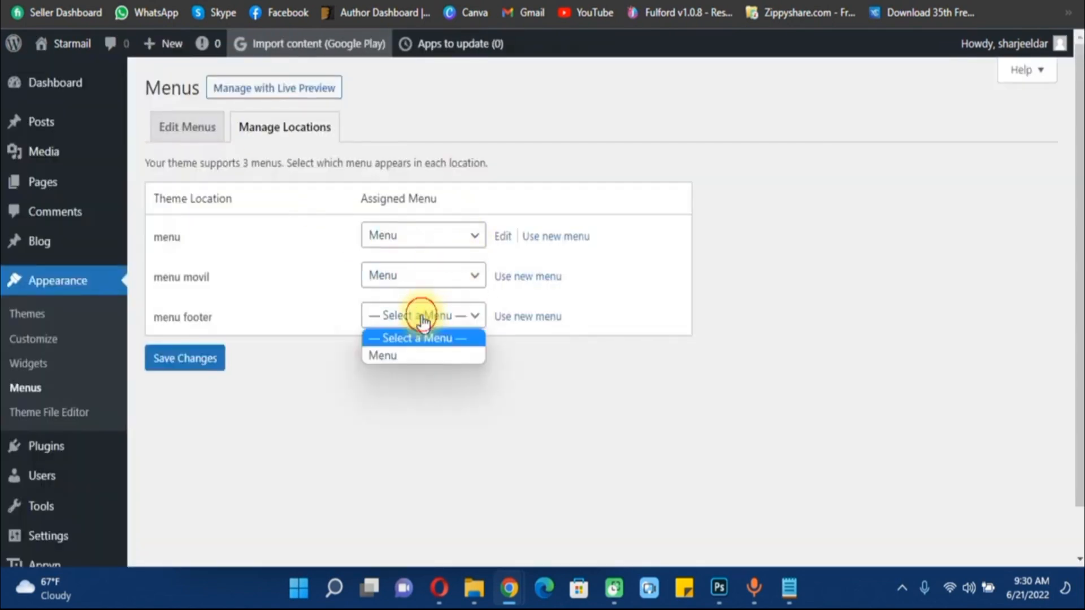
click(397, 355)
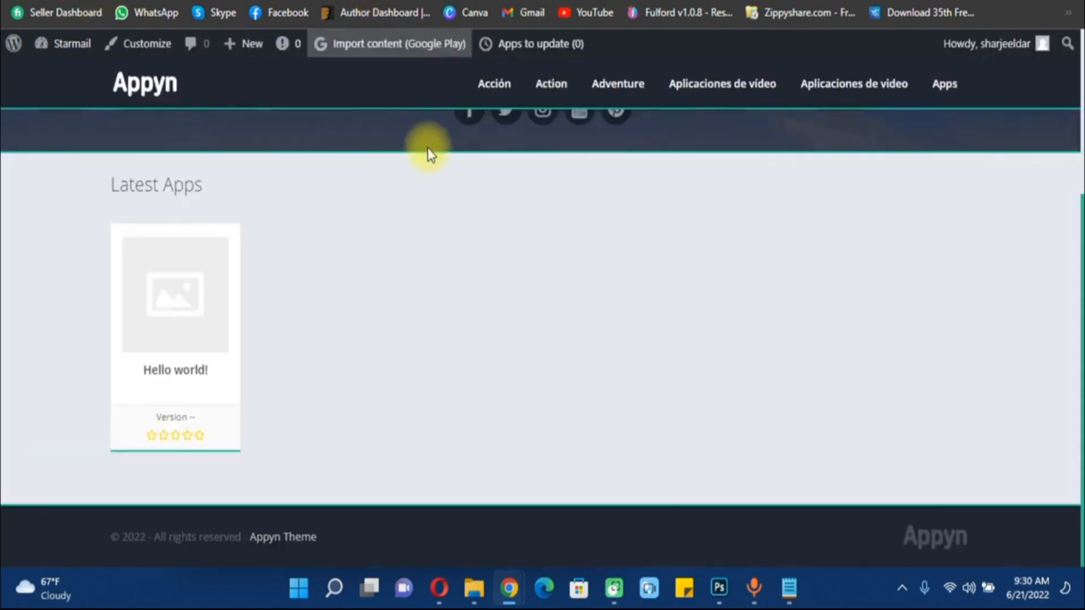
scroll(476, 196, down, 1)
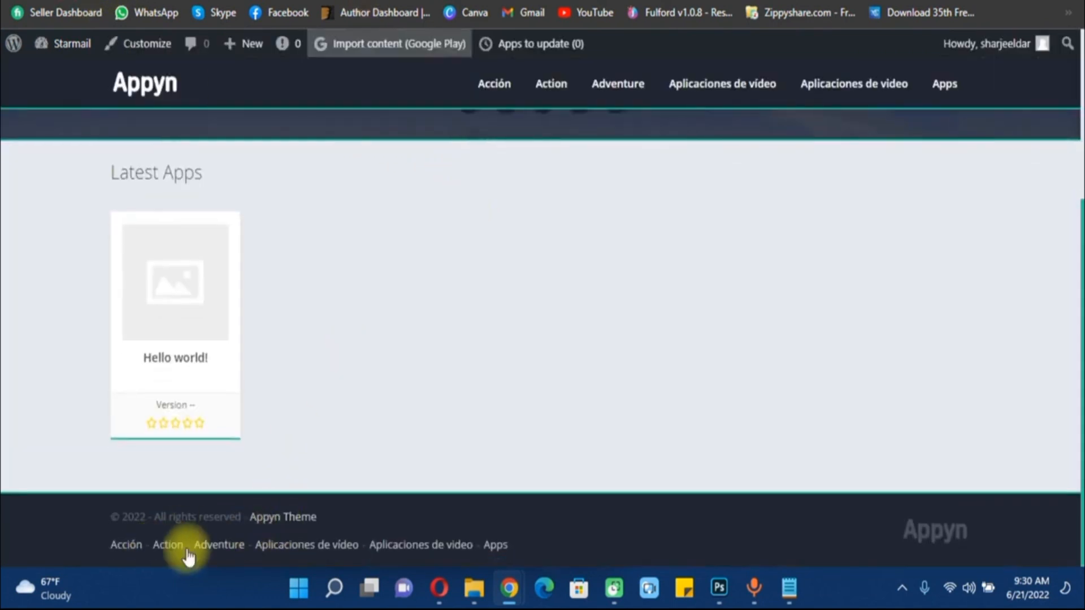
scroll(485, 429, up, 5)
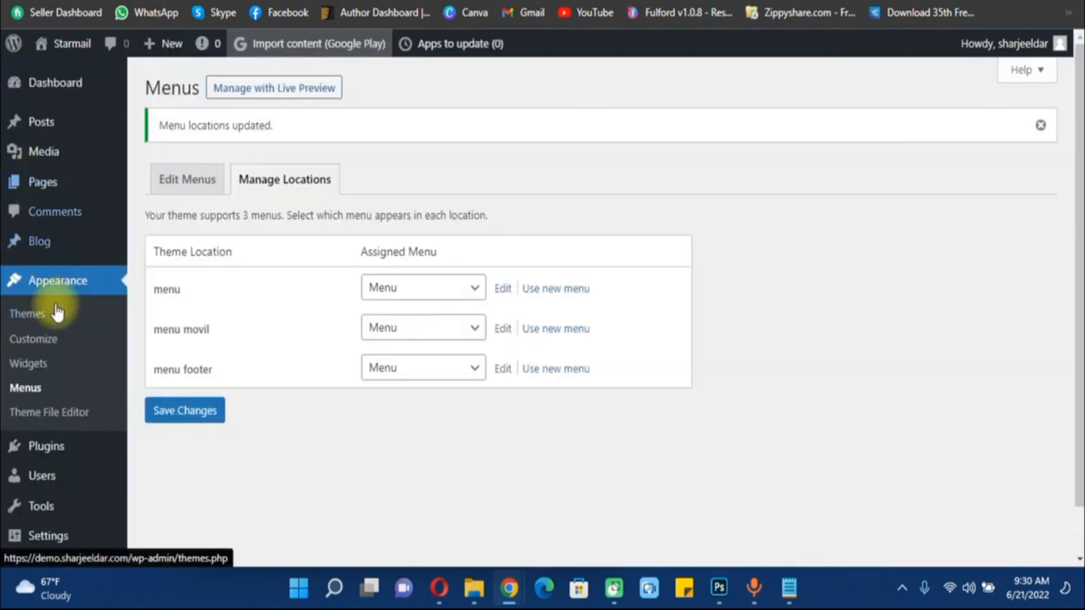
Look at the list of all pages and open the list of all posts.
scroll(79, 283, down, 1)
mouse_move(41, 414)
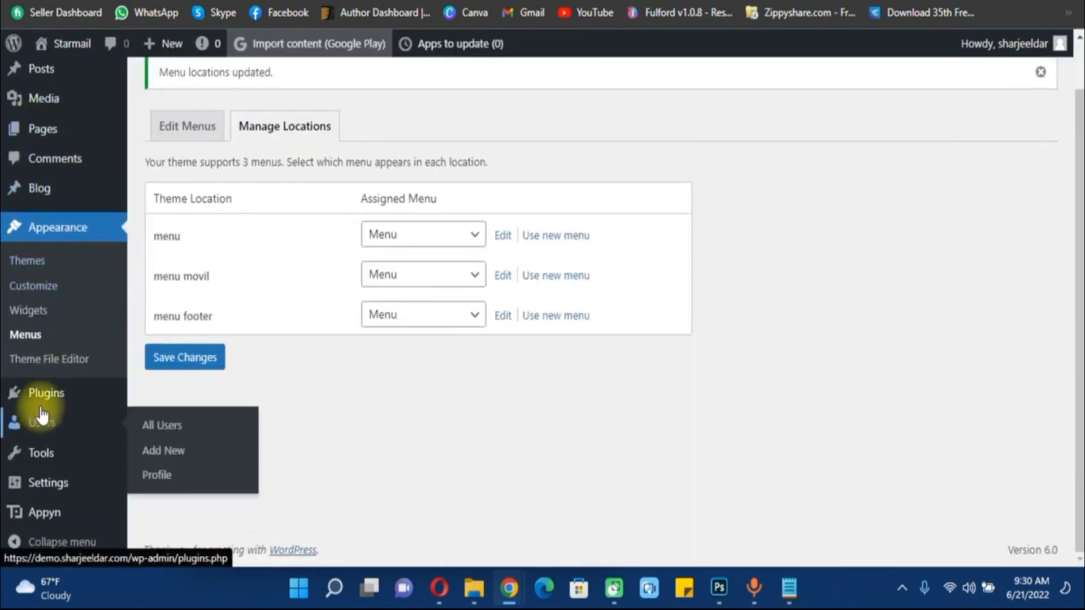
mouse_move(51, 189)
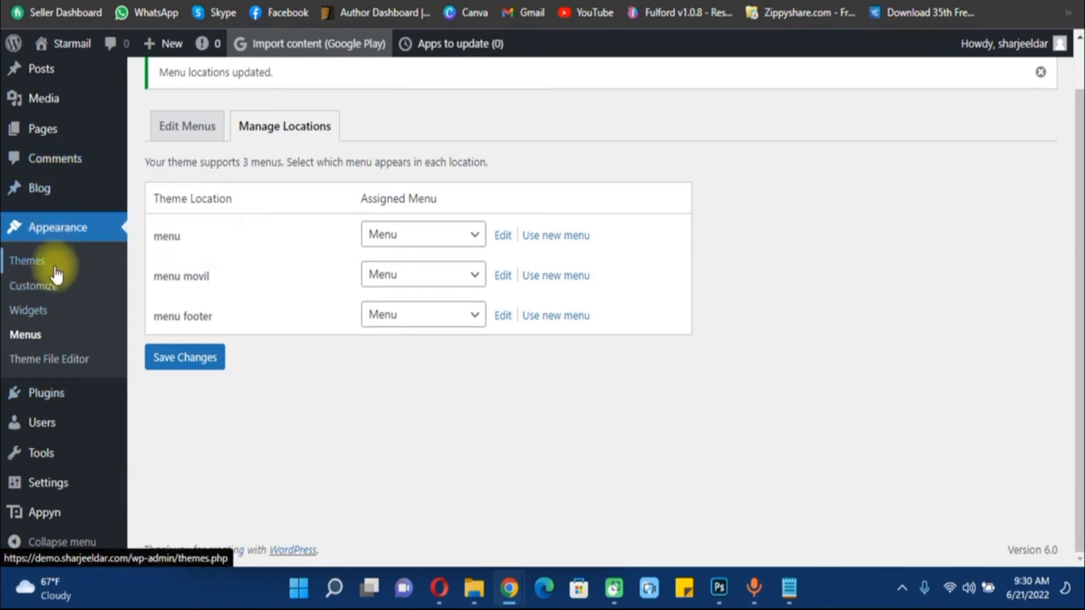
mouse_move(57, 128)
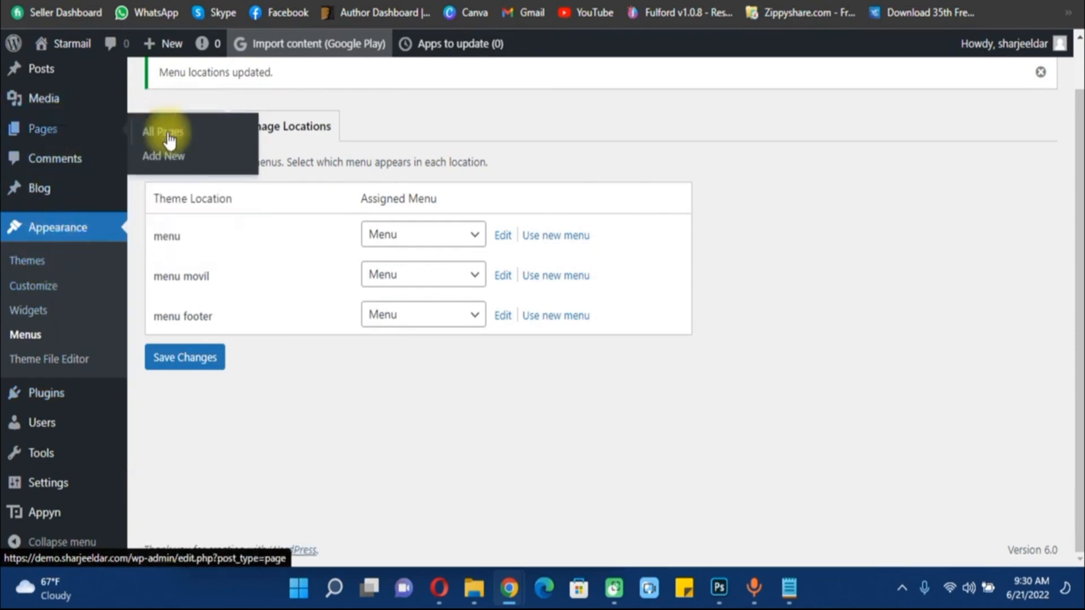
click(170, 139)
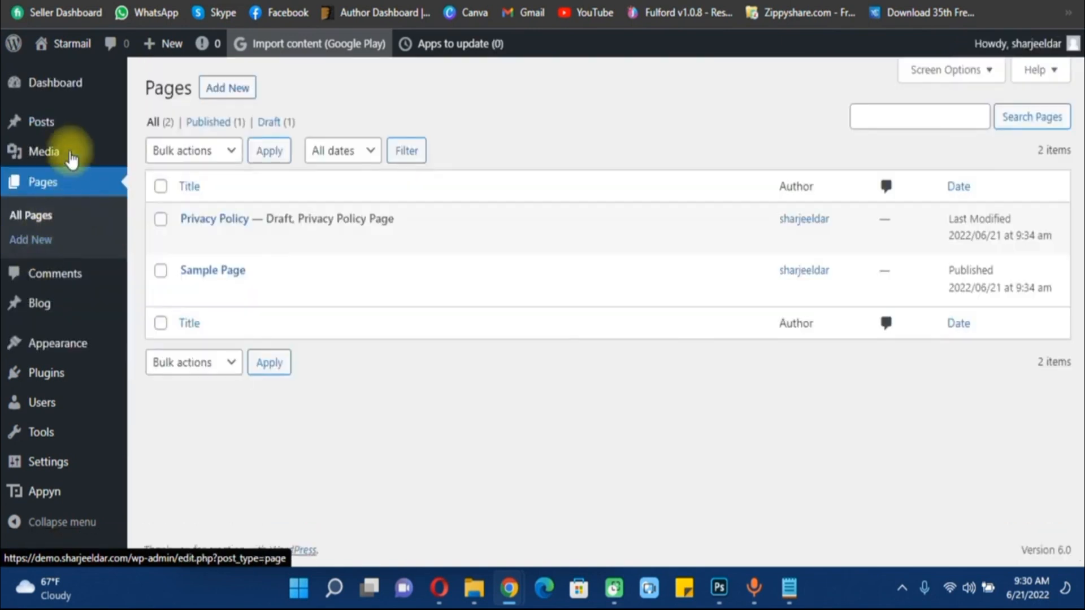
mouse_move(76, 134)
click(153, 123)
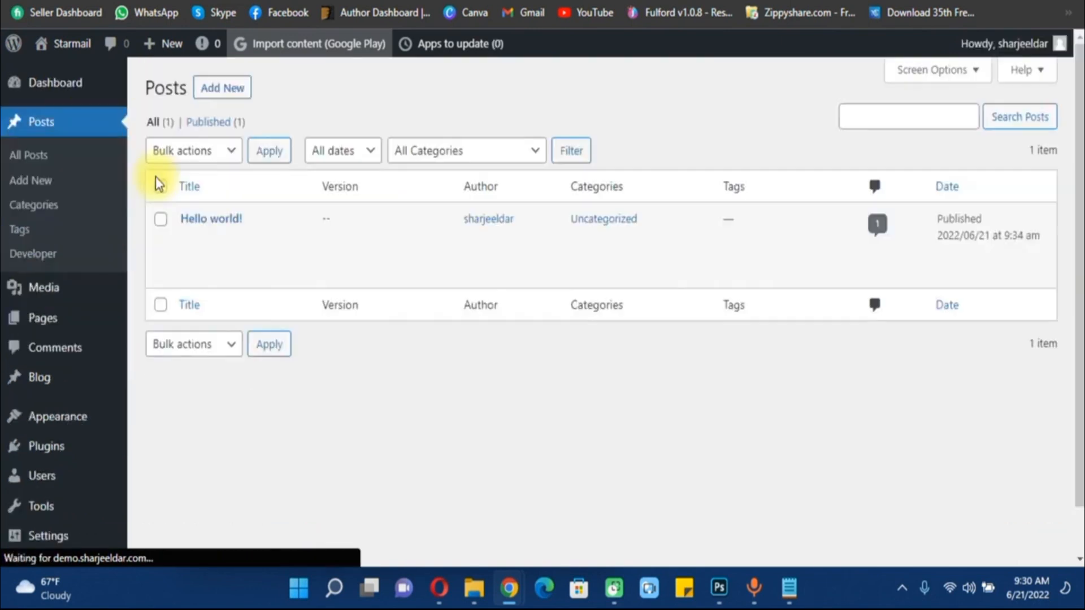
Open the post categories, inspect the Apps category and list the posts assigned to it.
click(80, 203)
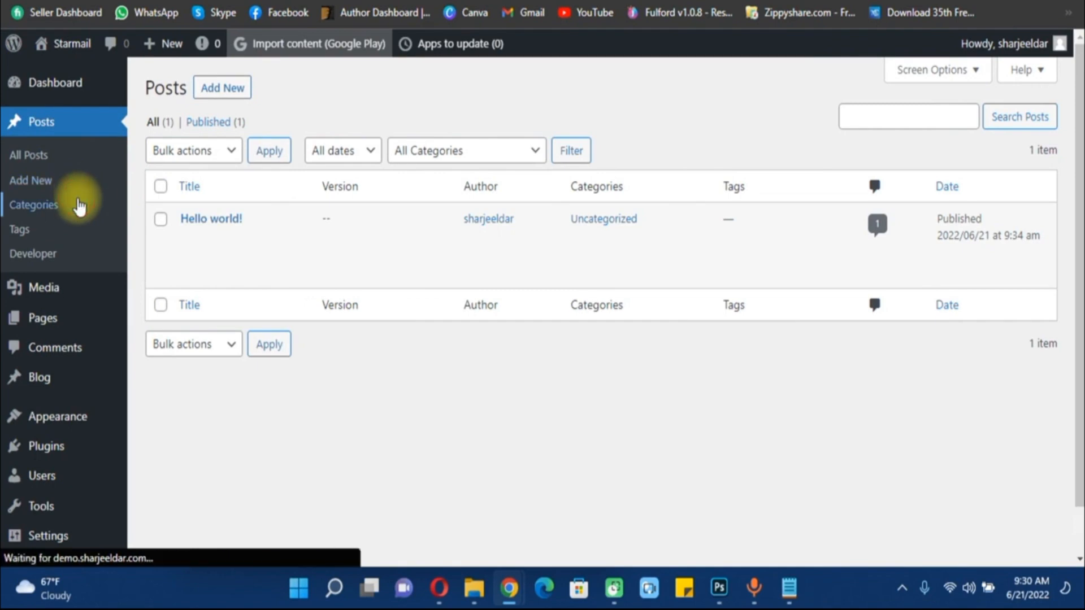
scroll(607, 282, down, 1)
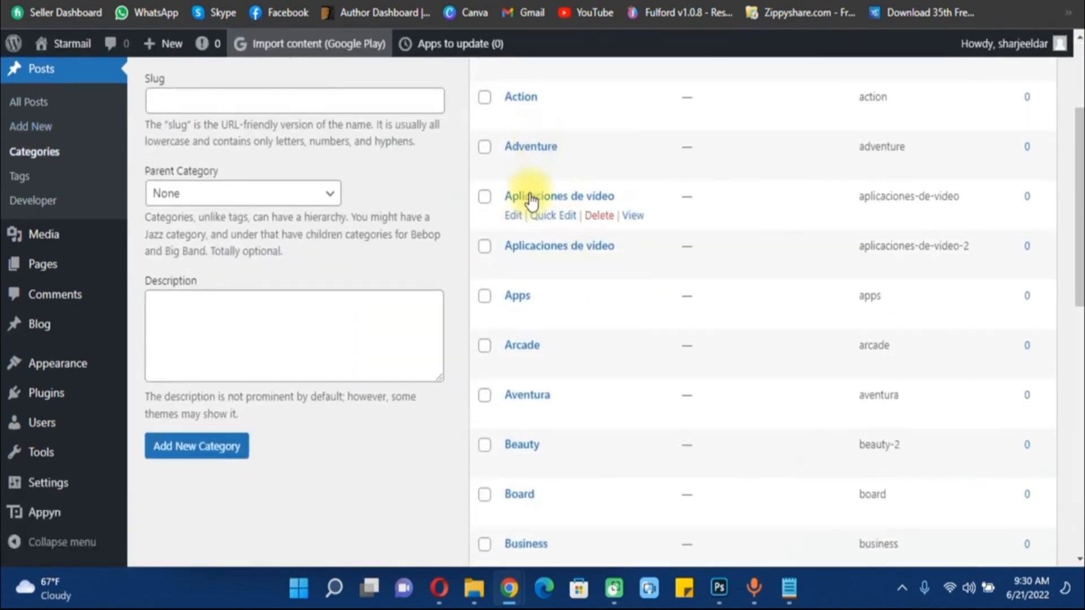
click(518, 296)
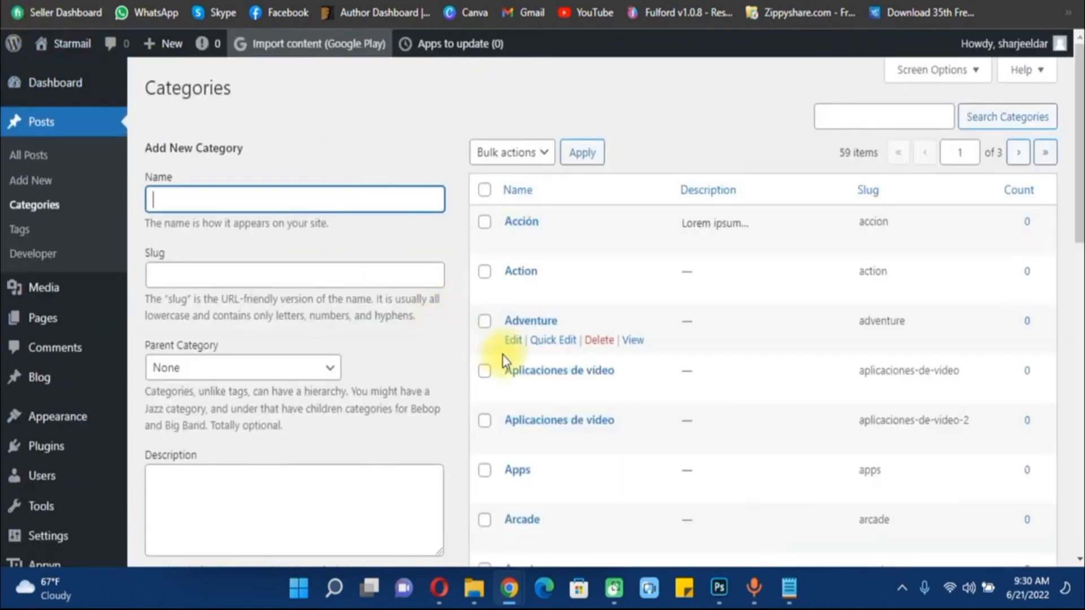
click(1027, 470)
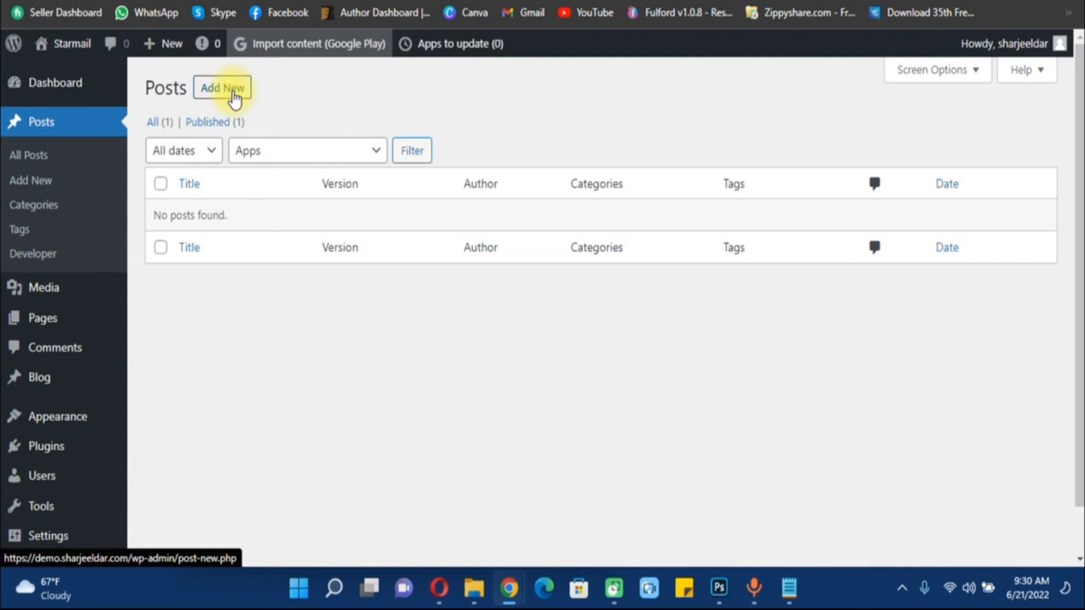
Create a new post titled "demo app" and publish it.
click(234, 100)
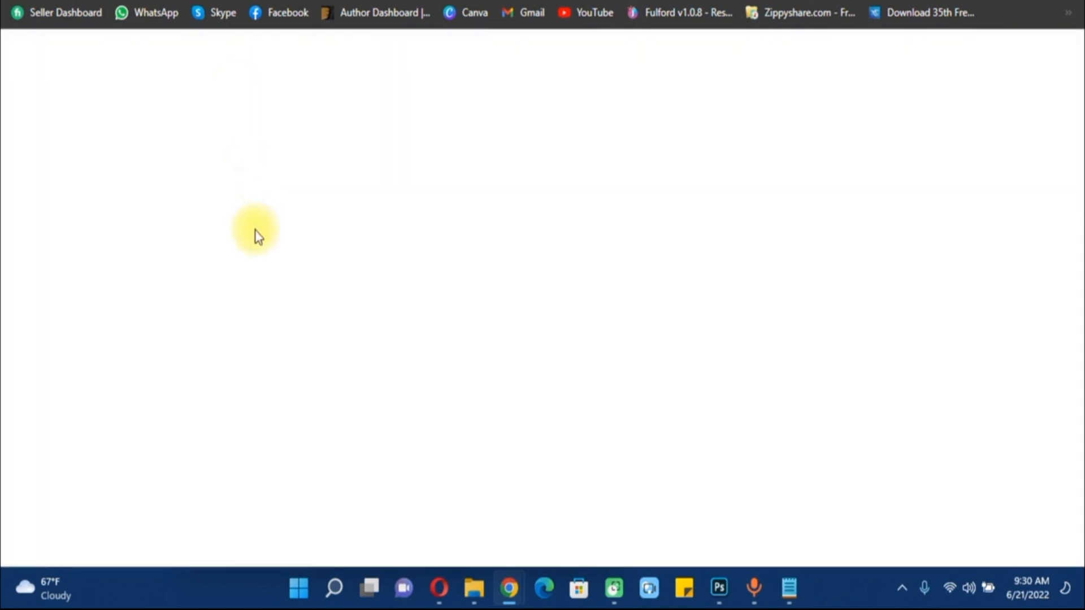
text(de)
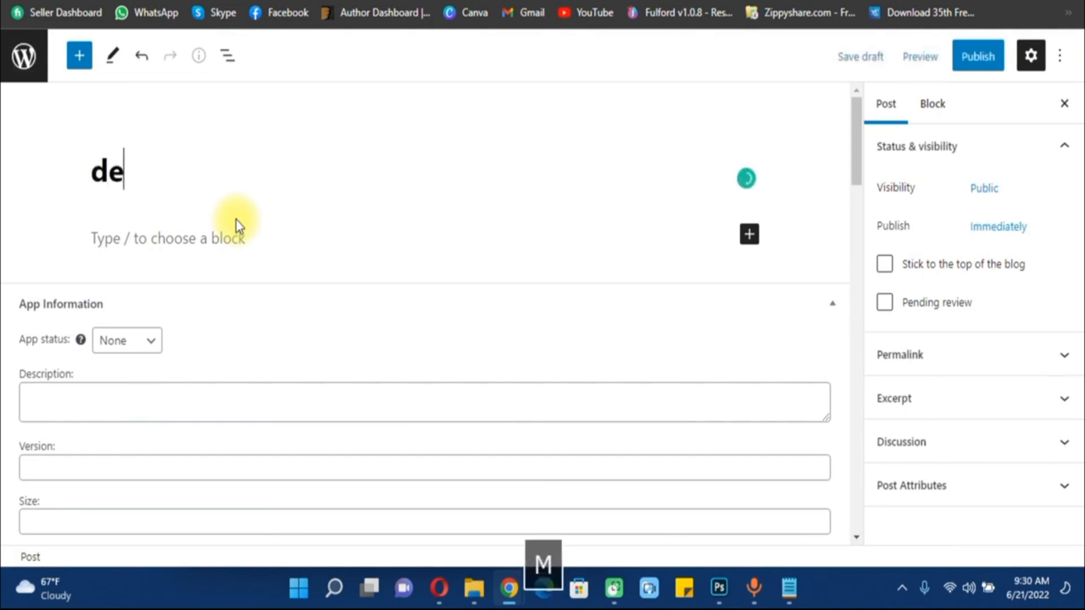
text(mo app)
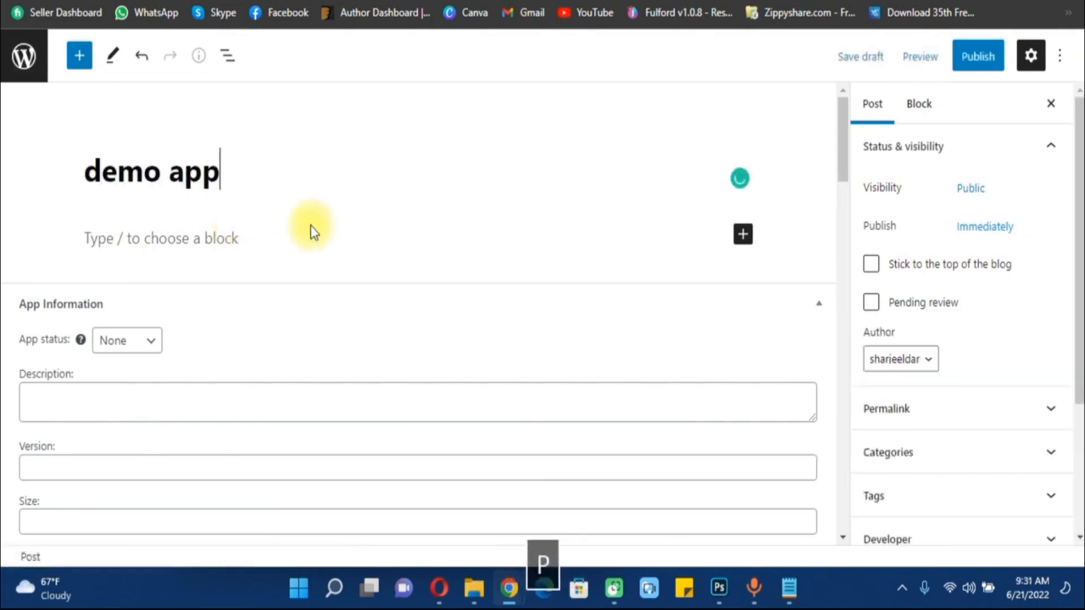
click(977, 59)
click(968, 56)
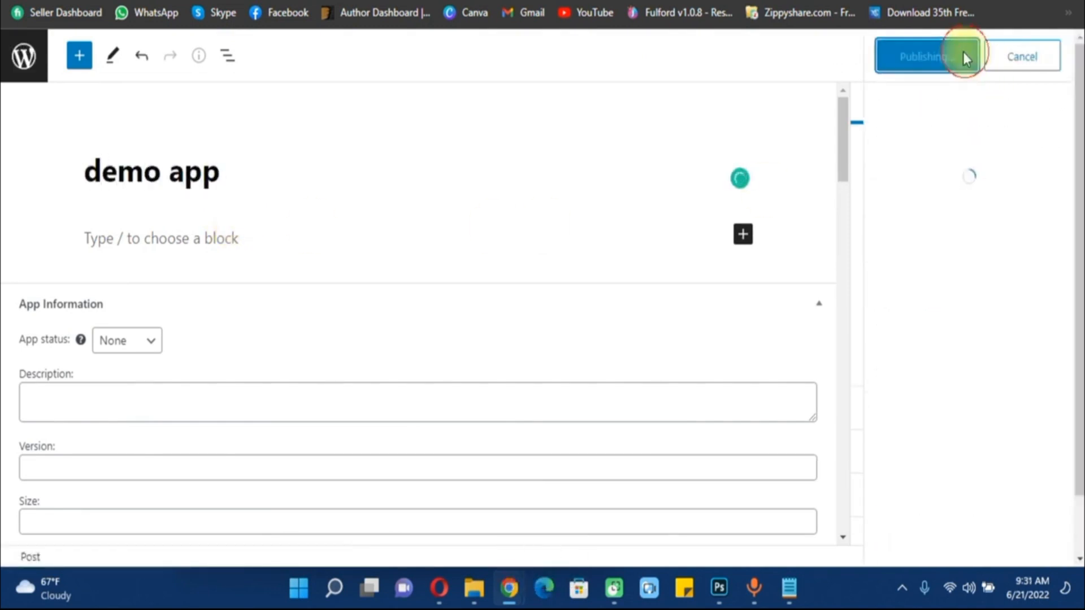
Return to the list of all posts, assign the "demo app" post to the Apps and Beauty categories and update it.
click(3, 1)
click(64, 1)
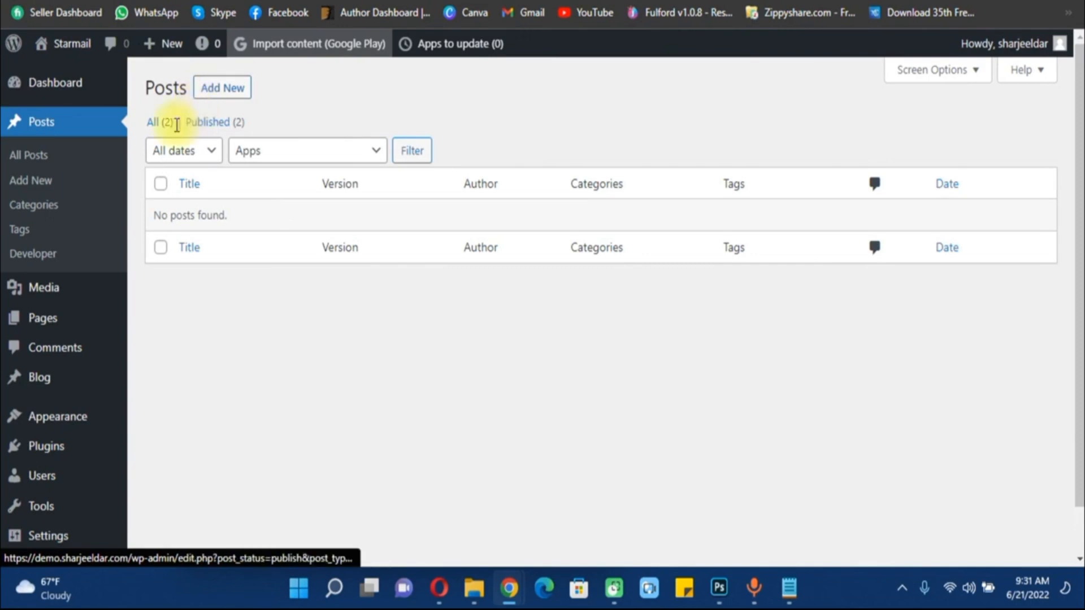
click(163, 125)
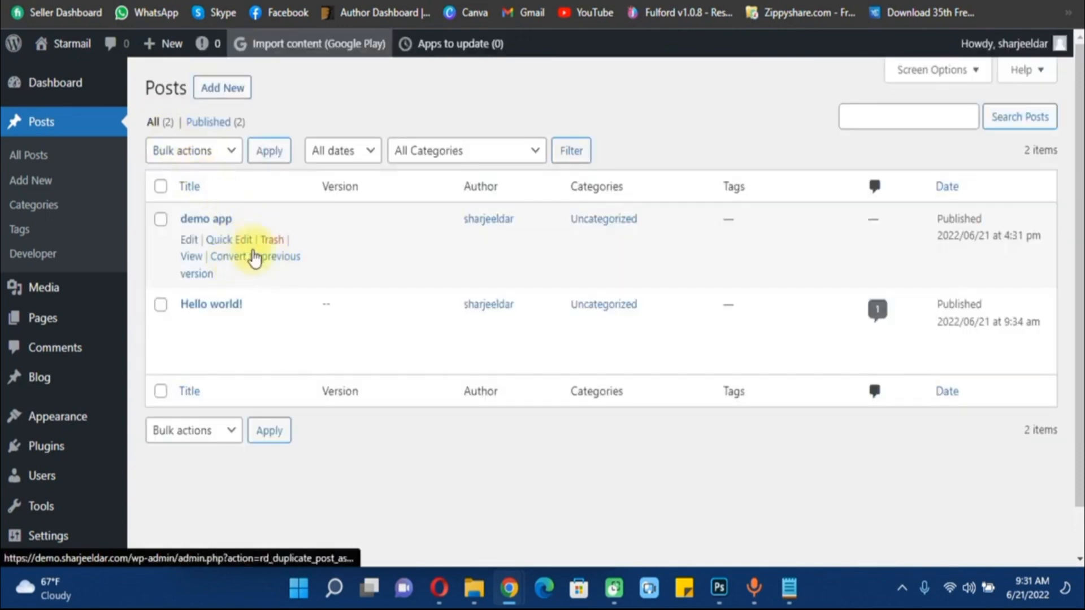
click(230, 241)
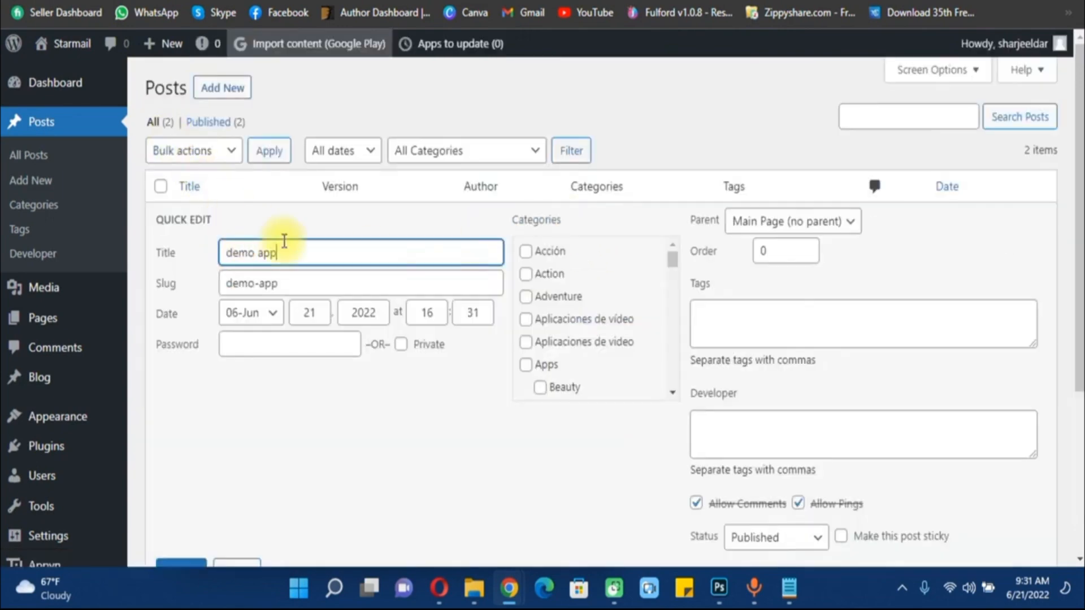
click(782, 225)
click(782, 229)
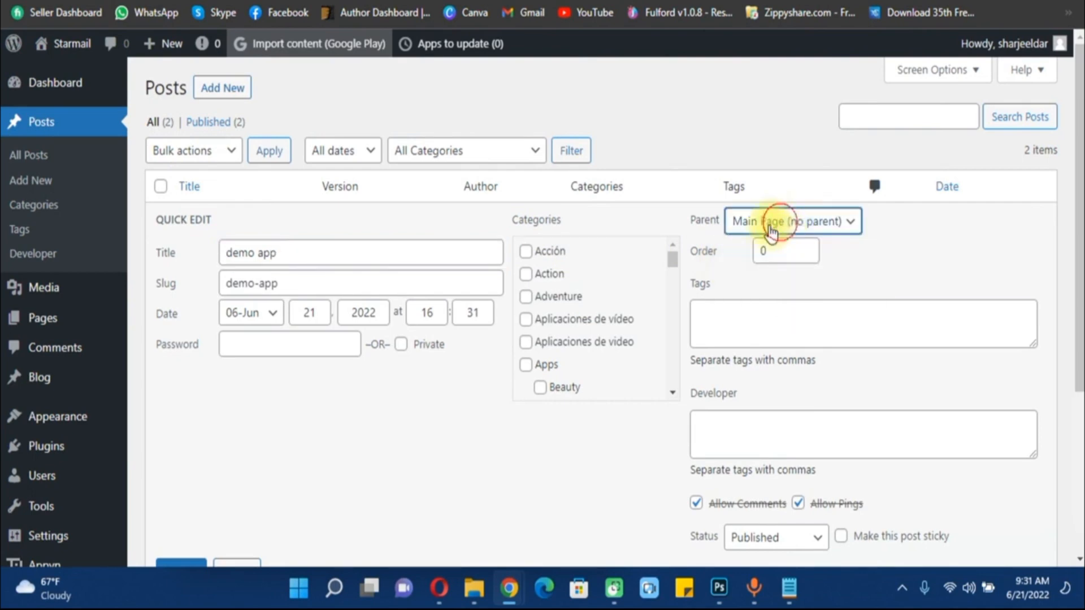
click(526, 365)
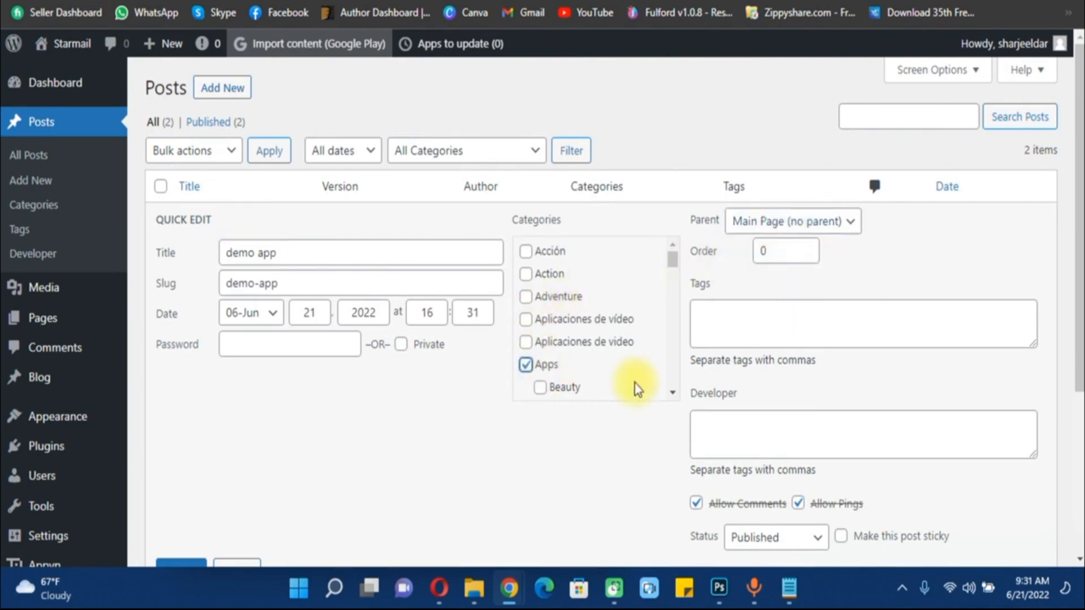
click(543, 388)
scroll(770, 339, down, 4)
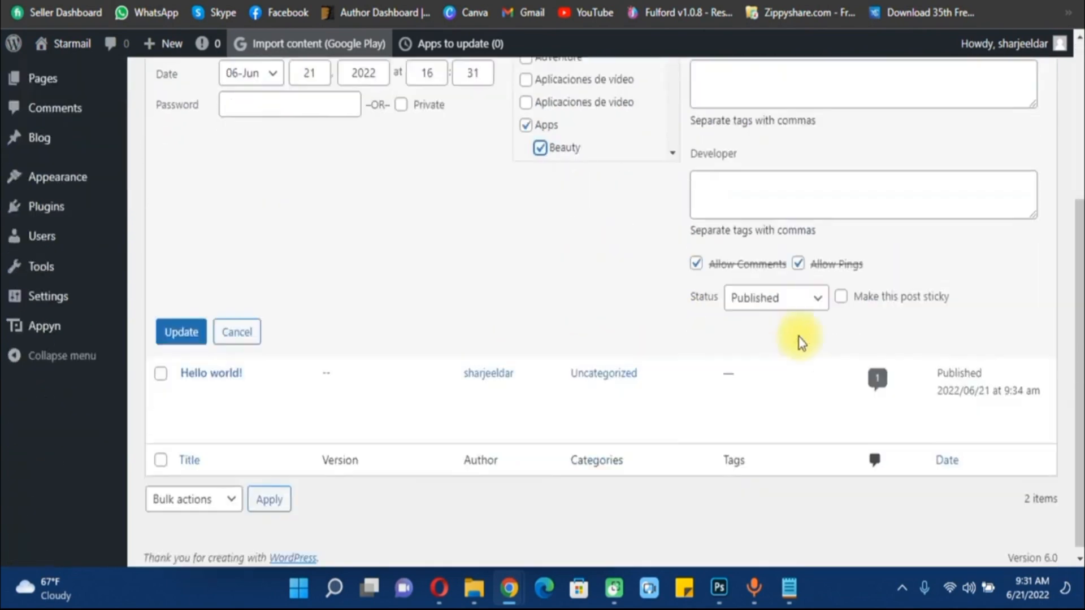
click(186, 329)
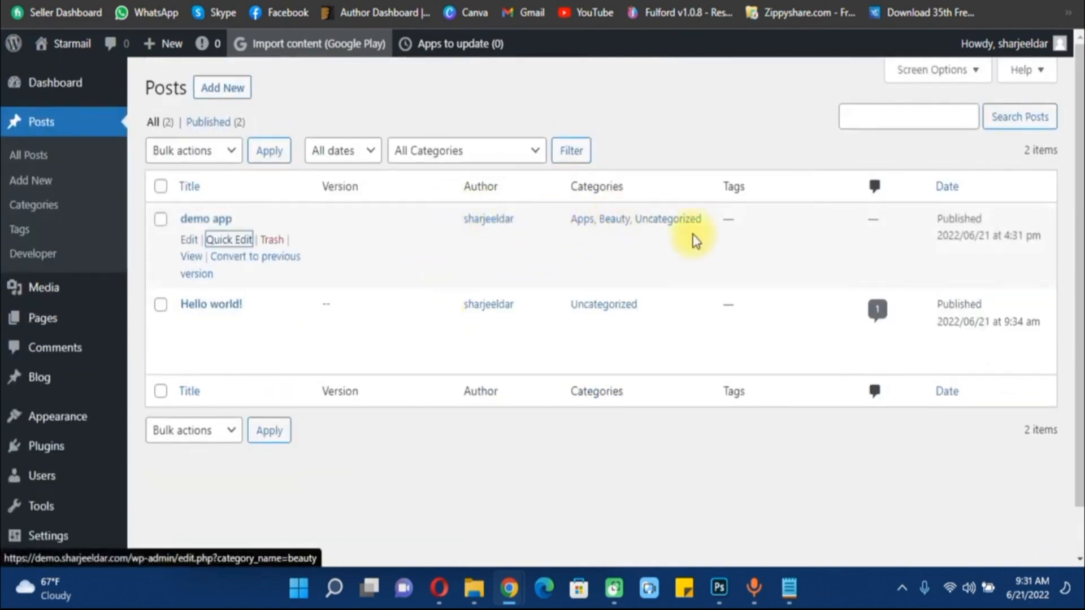
Remove the "demo app" post from the Uncategorized category and update it.
click(228, 241)
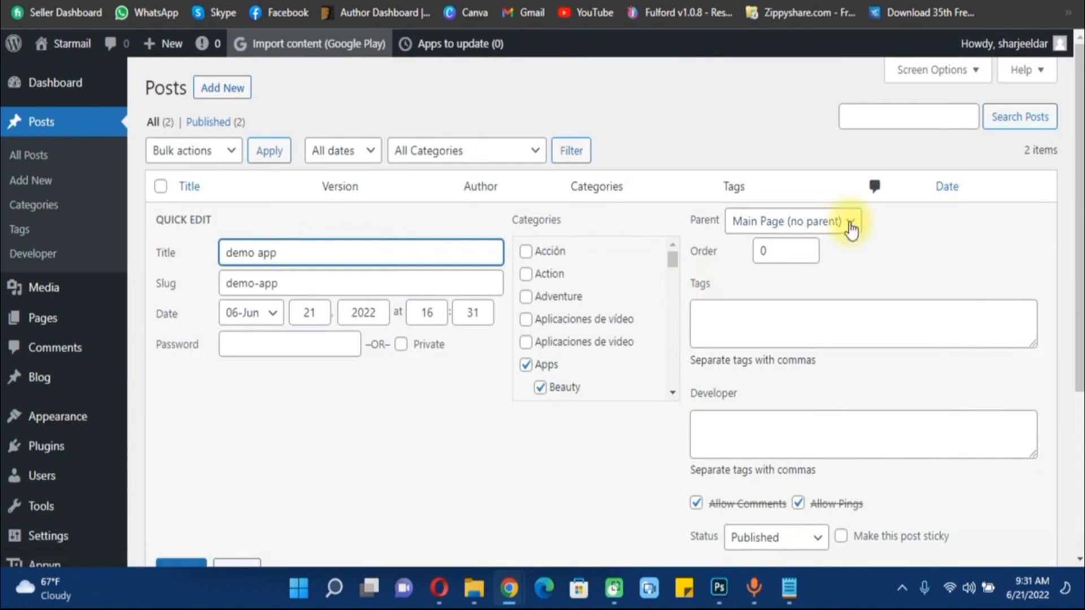
scroll(598, 318, down, 15)
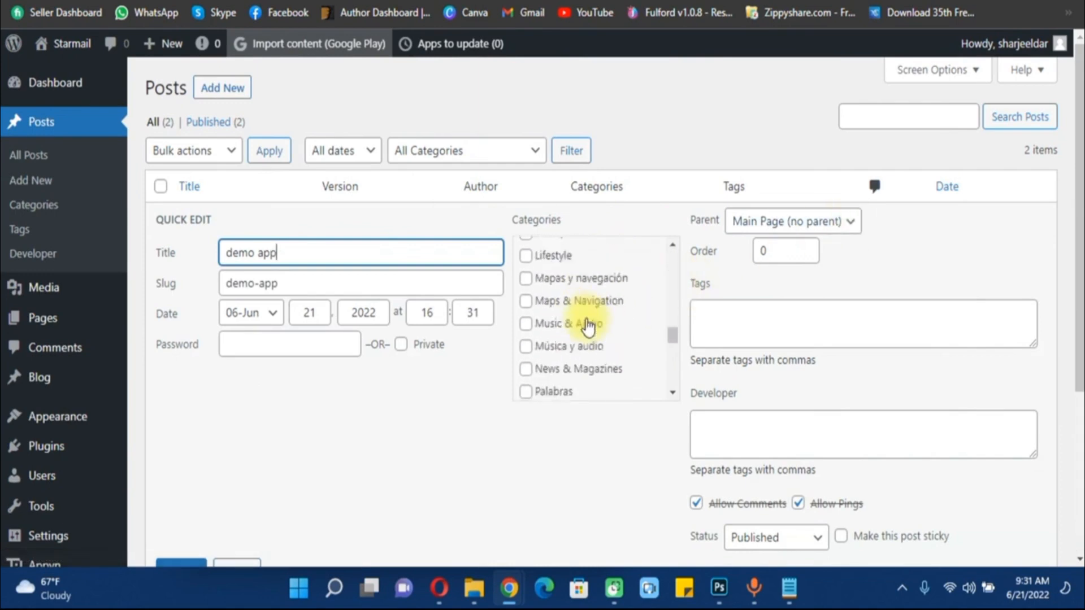
click(523, 319)
scroll(364, 400, down, 3)
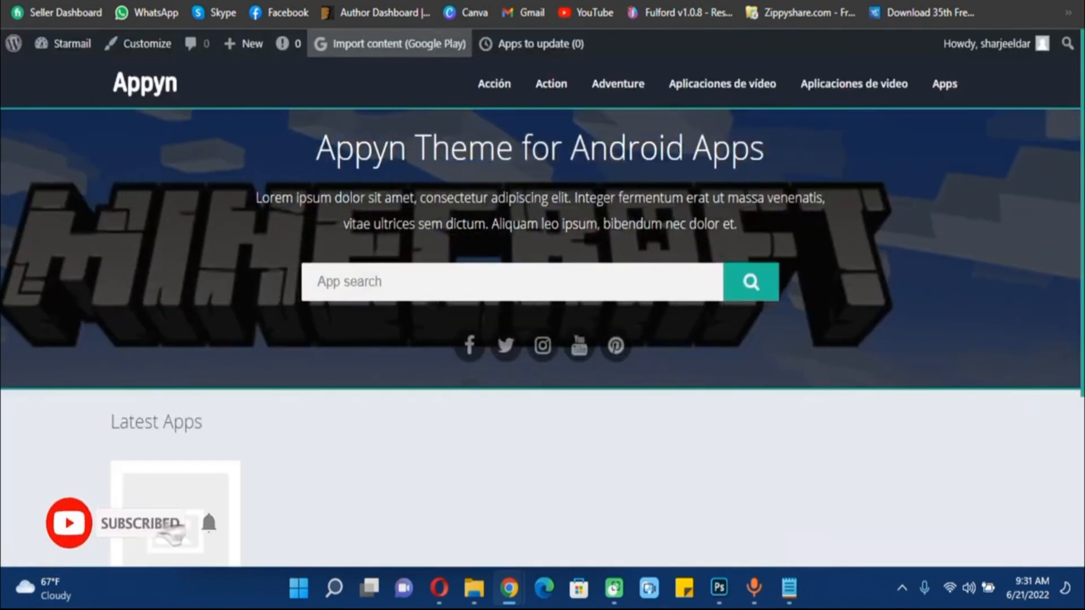
Check the Latest Apps section on the site's front page for the "demo app" post.
key(ctrl+t)
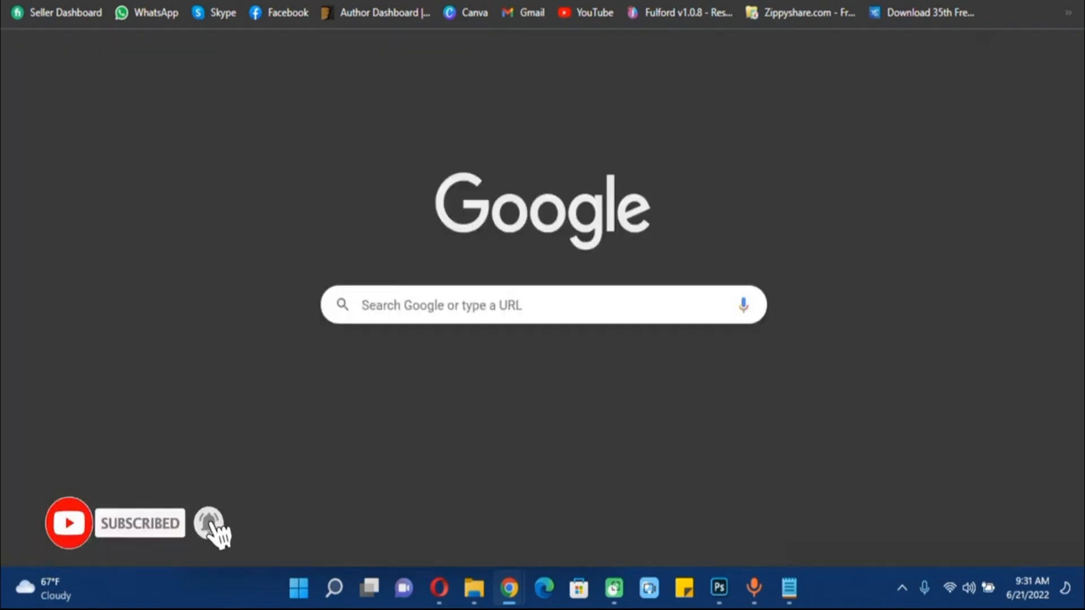
key(ctrl+w)
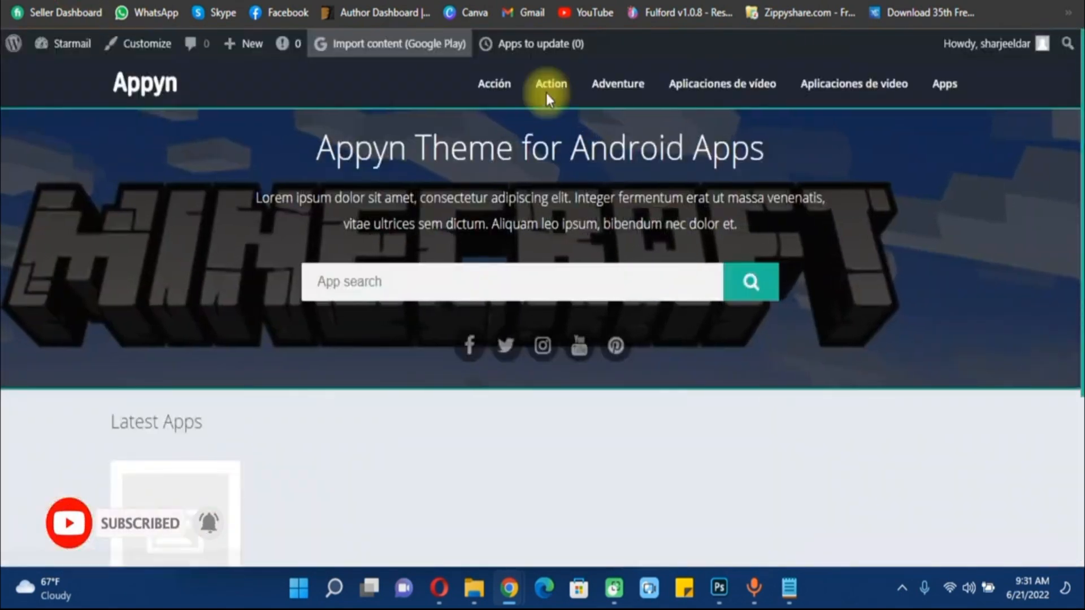
scroll(381, 254, down, 4)
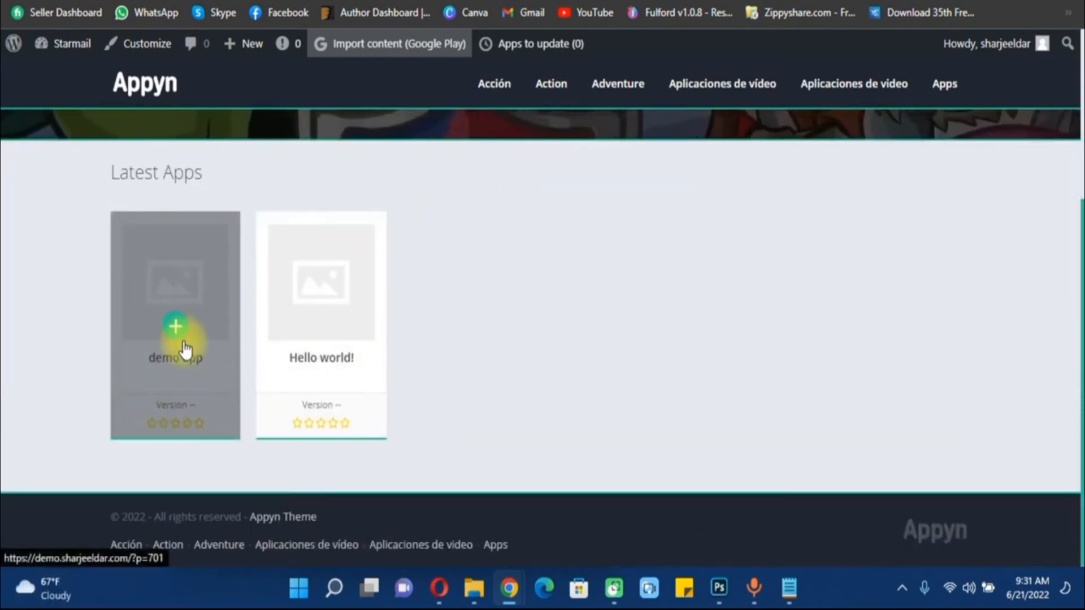
scroll(658, 126, up, 3)
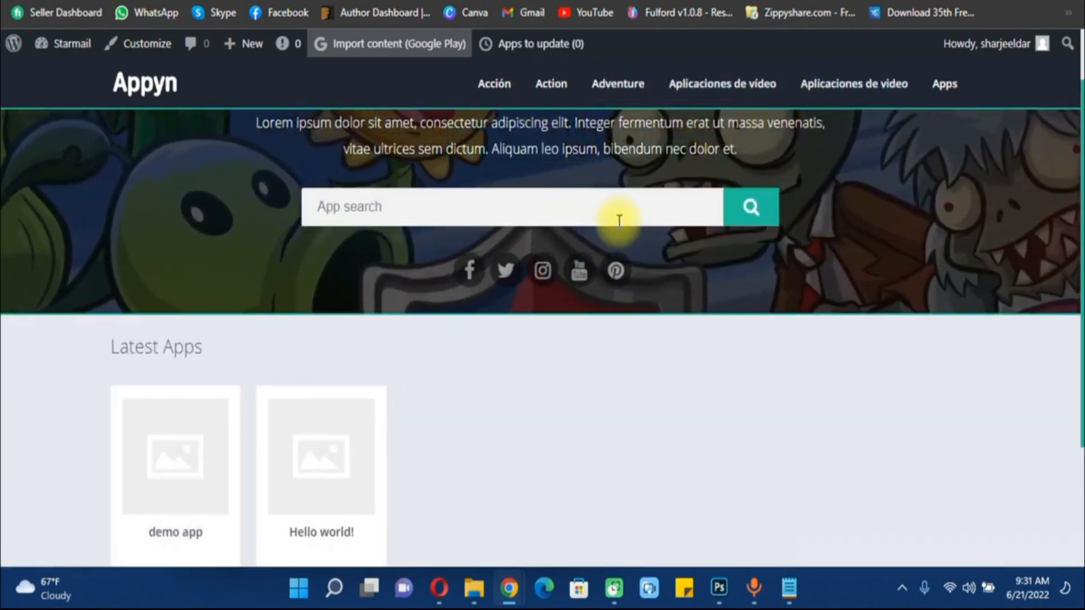
scroll(617, 218, up, 2)
Open the Appyn theme panel, check the logo on the front page and return to the panel's General Options.
click(356, 1)
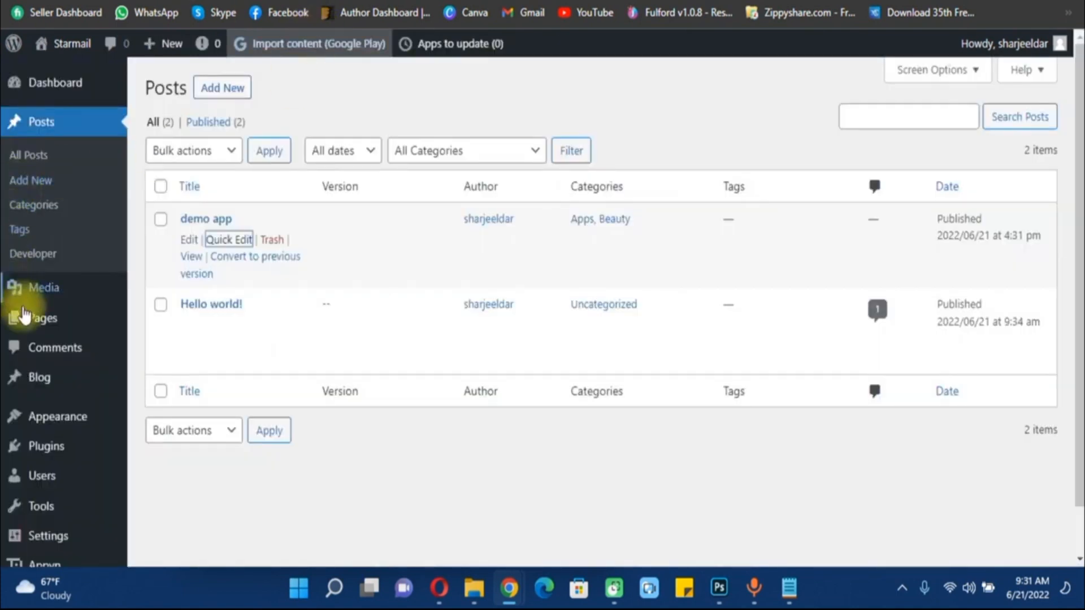
scroll(46, 520, down, 1)
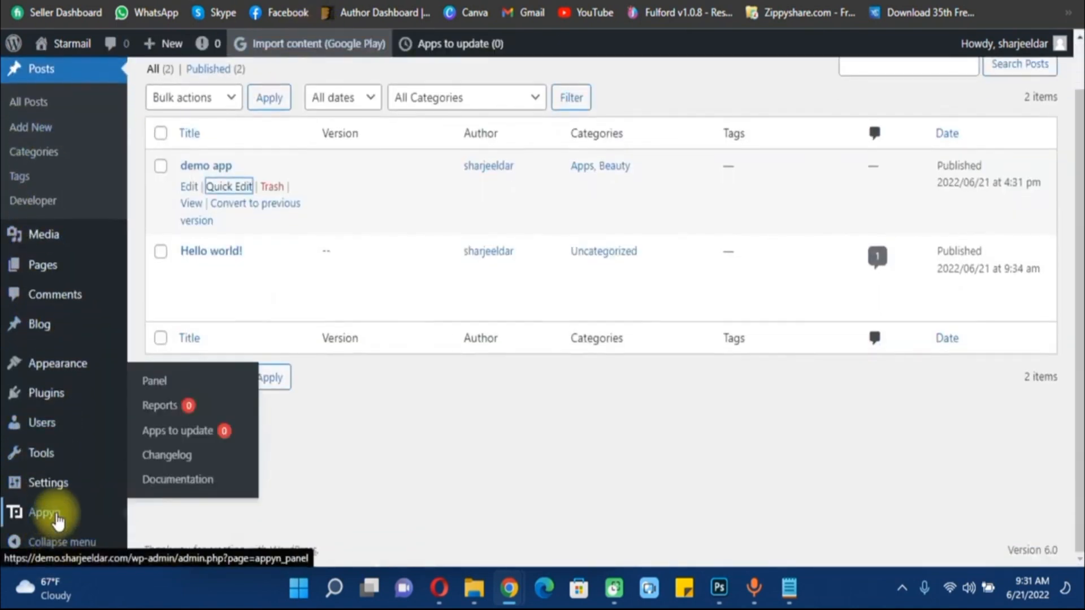
click(45, 515)
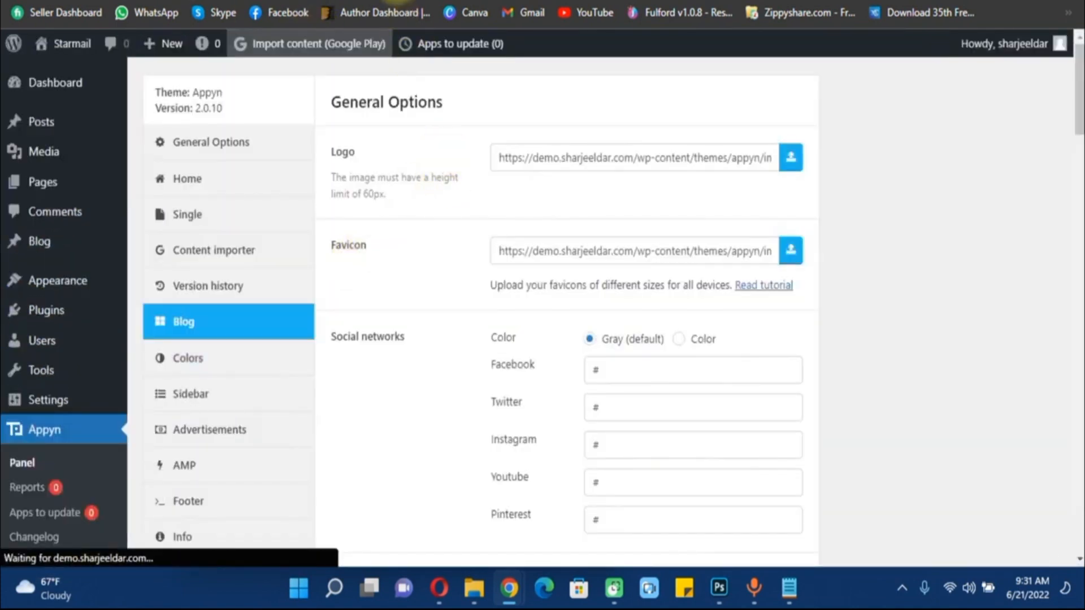
click(408, 1)
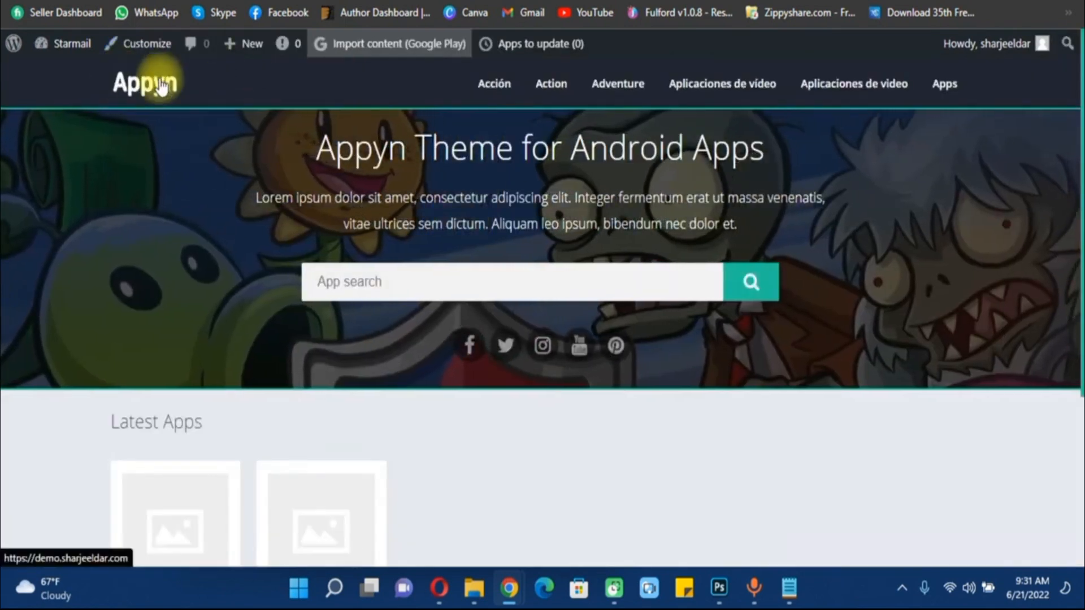
click(265, 1)
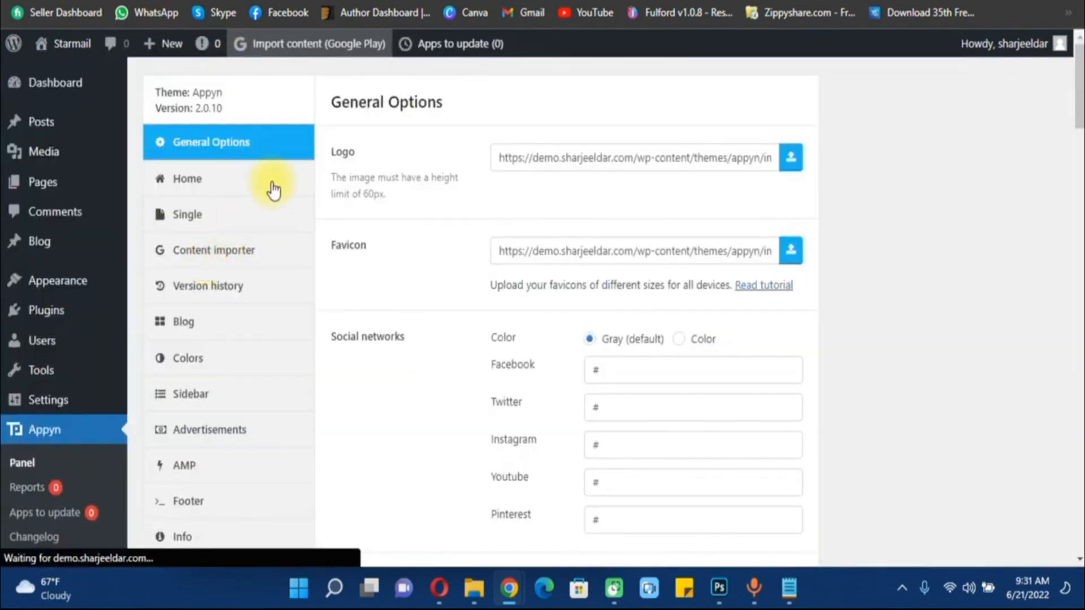
click(240, 194)
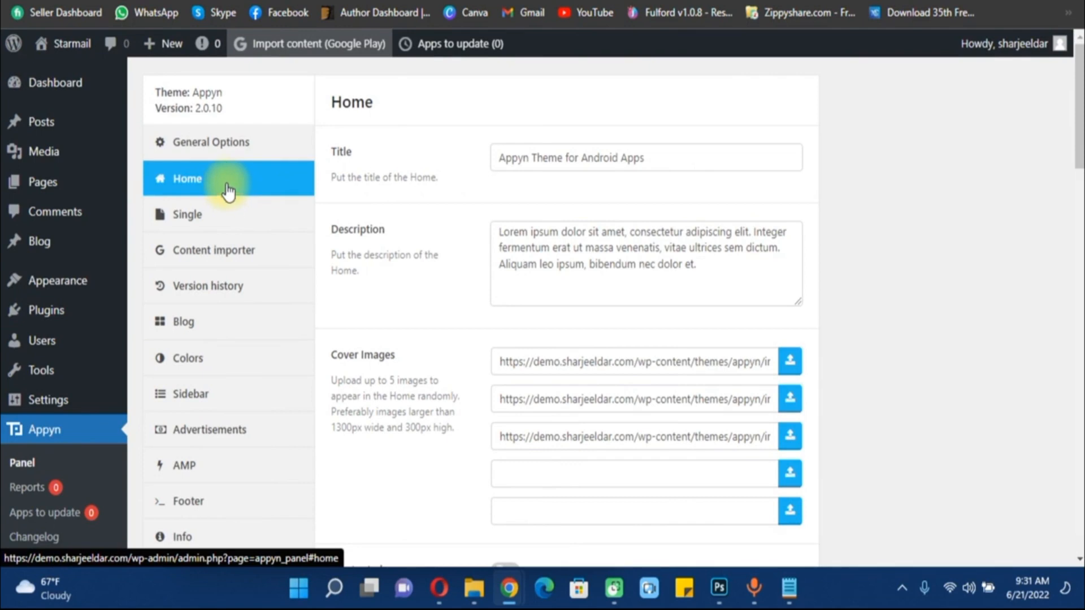
click(226, 142)
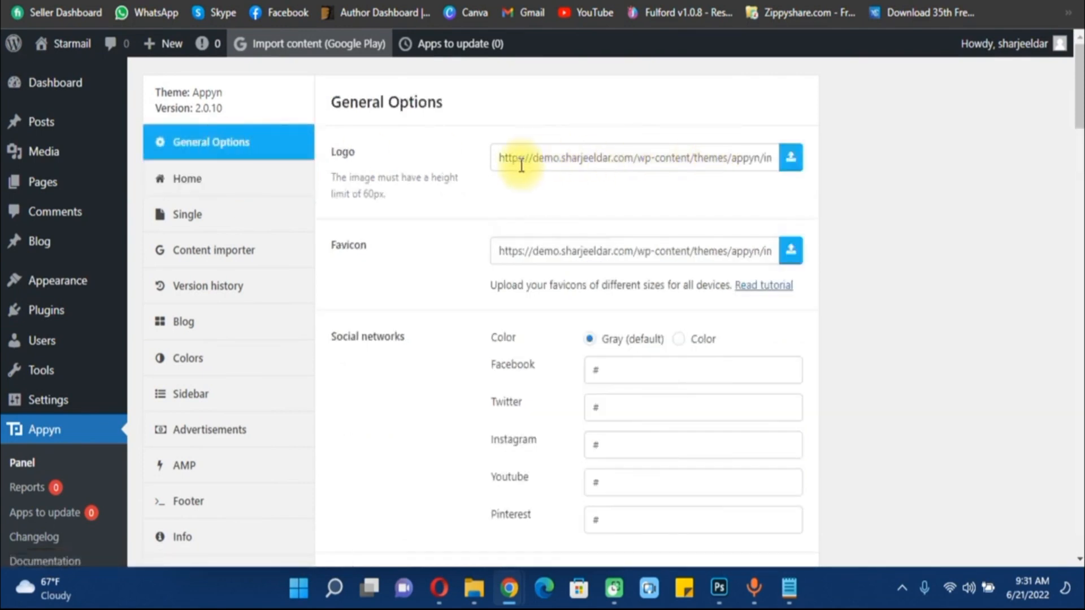
Inspect the logo and favicon URLs, then open the logo's media upload dialog and close it without choosing a file.
drag(518, 164, 525, 177)
triple_click(540, 249)
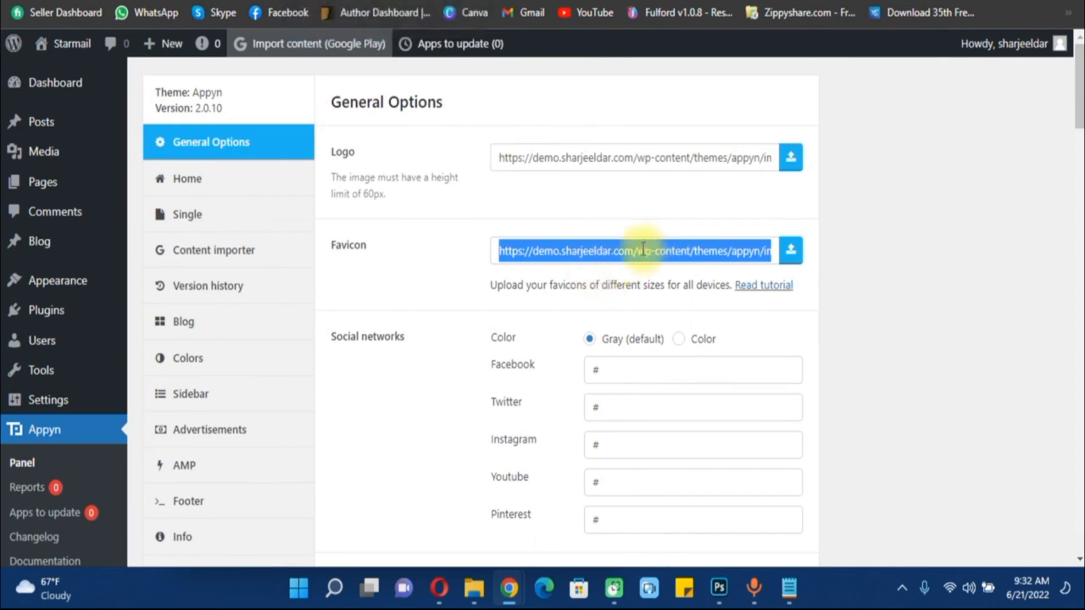
click(792, 158)
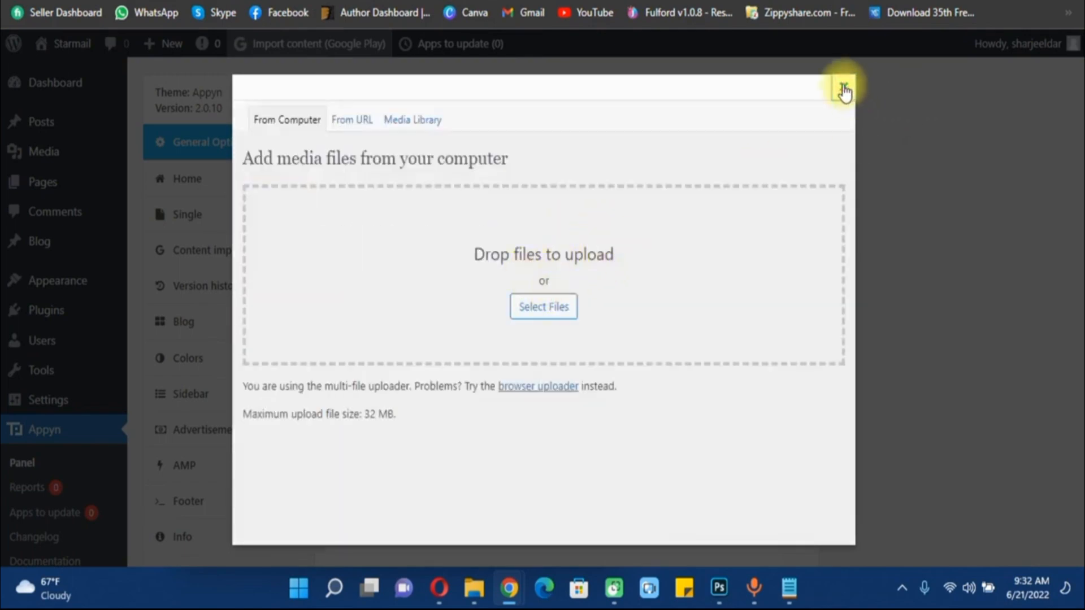
click(843, 90)
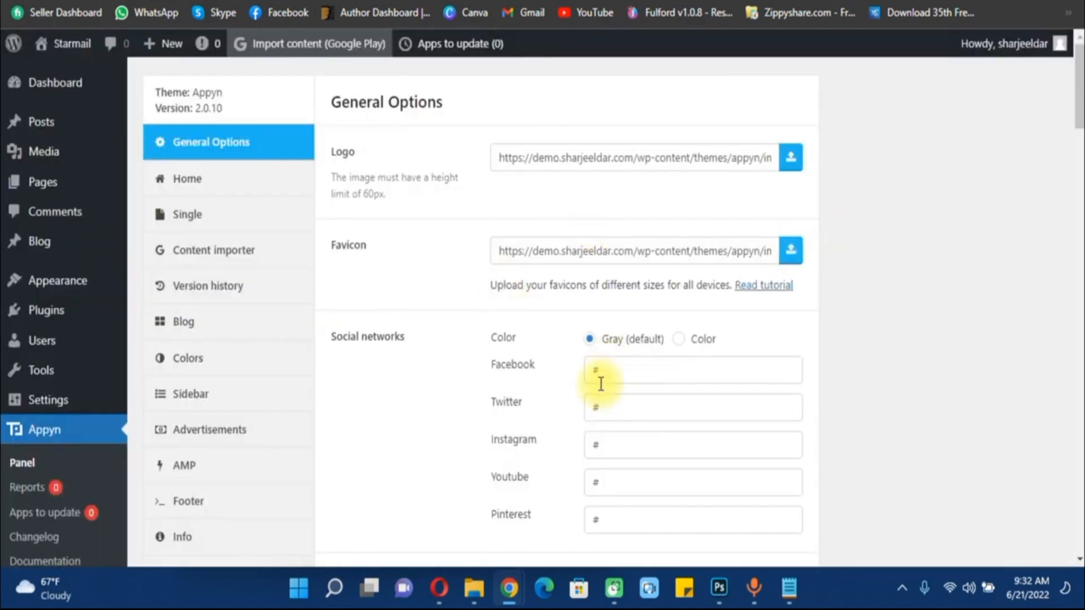
Compare the social network icons on the front page with the Social networks fields in the theme's General Options.
click(441, 1)
scroll(548, 317, down, 4)
scroll(548, 317, up, 4)
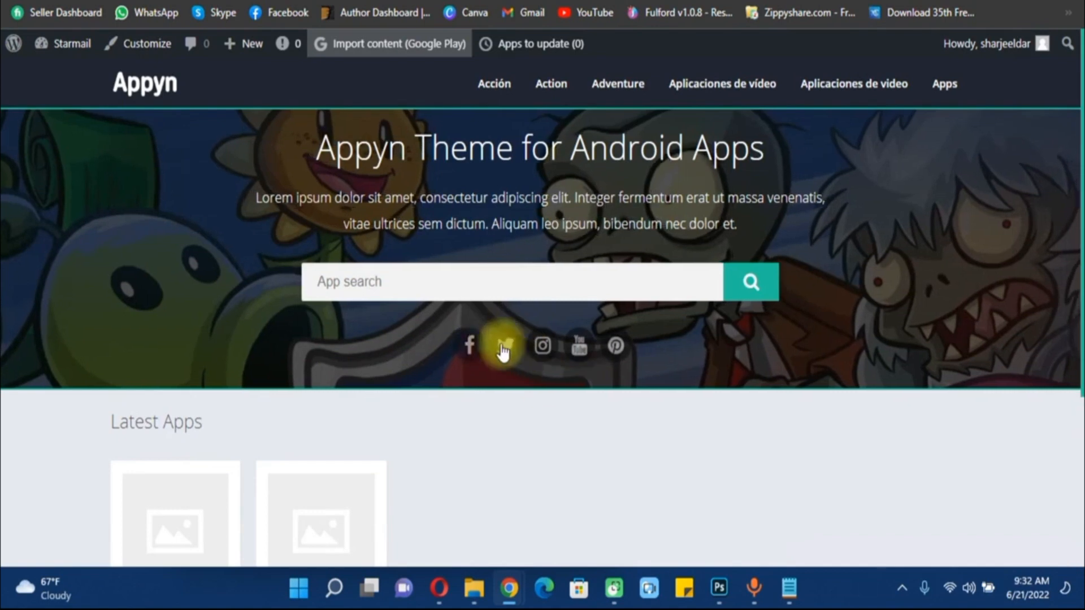
click(339, 1)
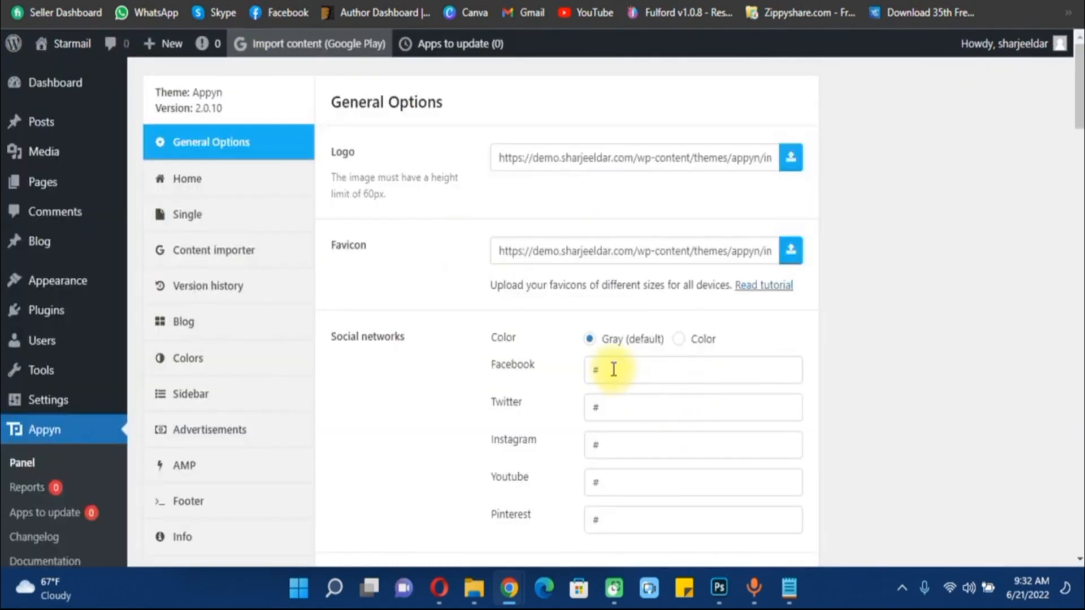
Examine the remaining General Options: texts, comments, header codes, Recaptcha keys, lazy loading, previous versions apps and post date.
scroll(614, 370, down, 3)
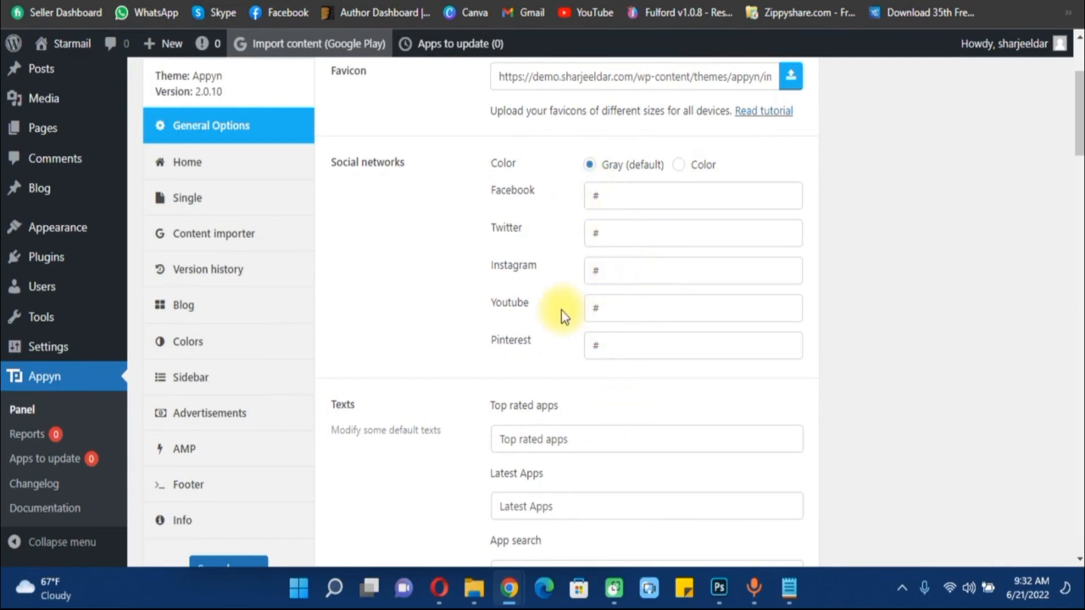
scroll(573, 316, down, 3)
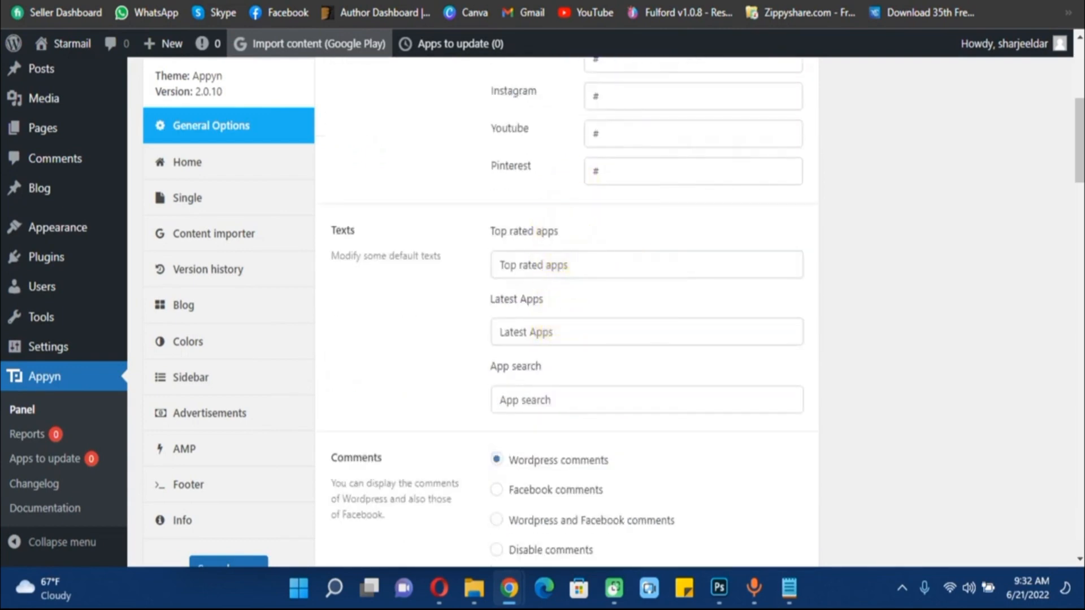
click(373, 2)
click(243, 2)
scroll(563, 339, down, 1)
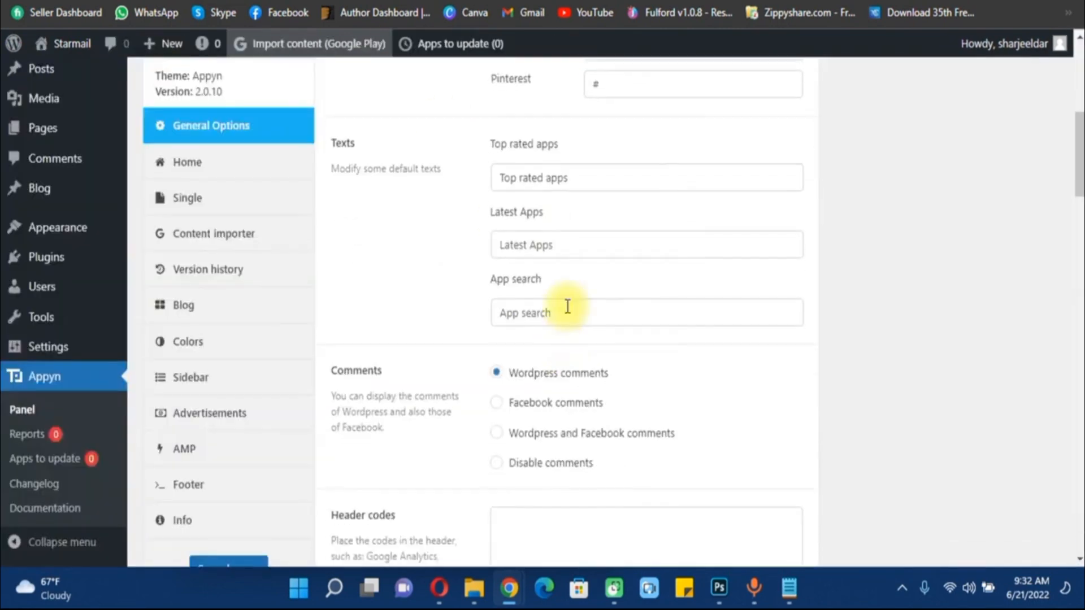
triple_click(579, 316)
scroll(608, 327, down, 1)
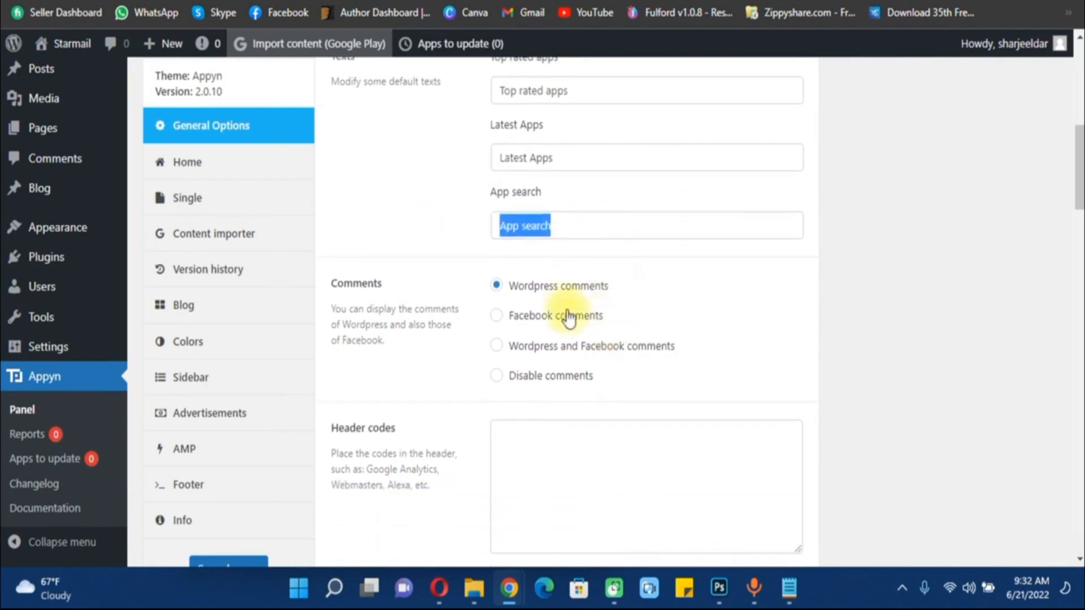
scroll(508, 316, down, 1)
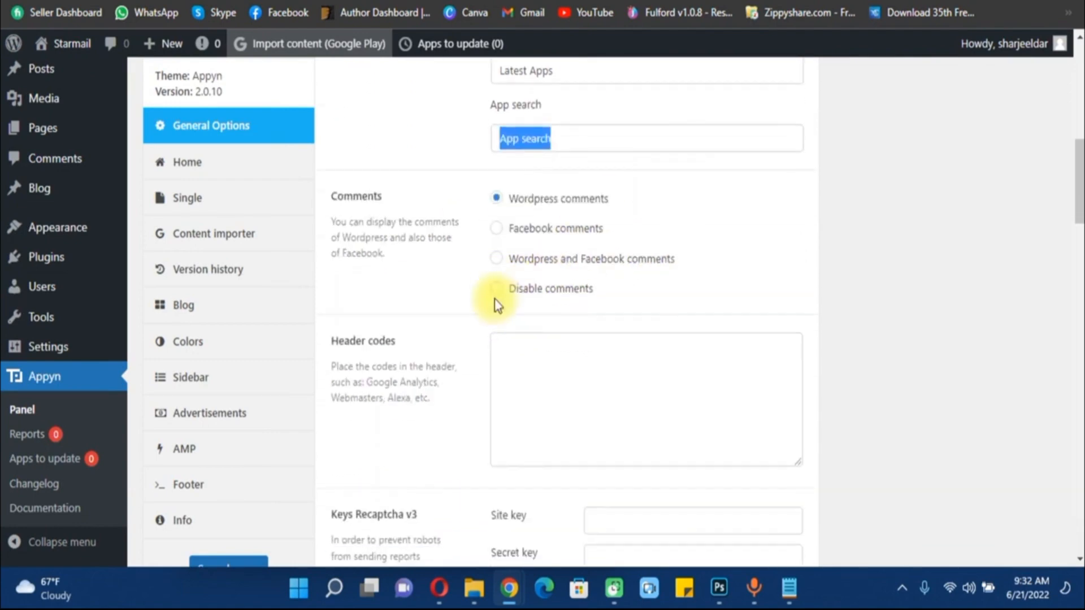
scroll(544, 332, down, 9)
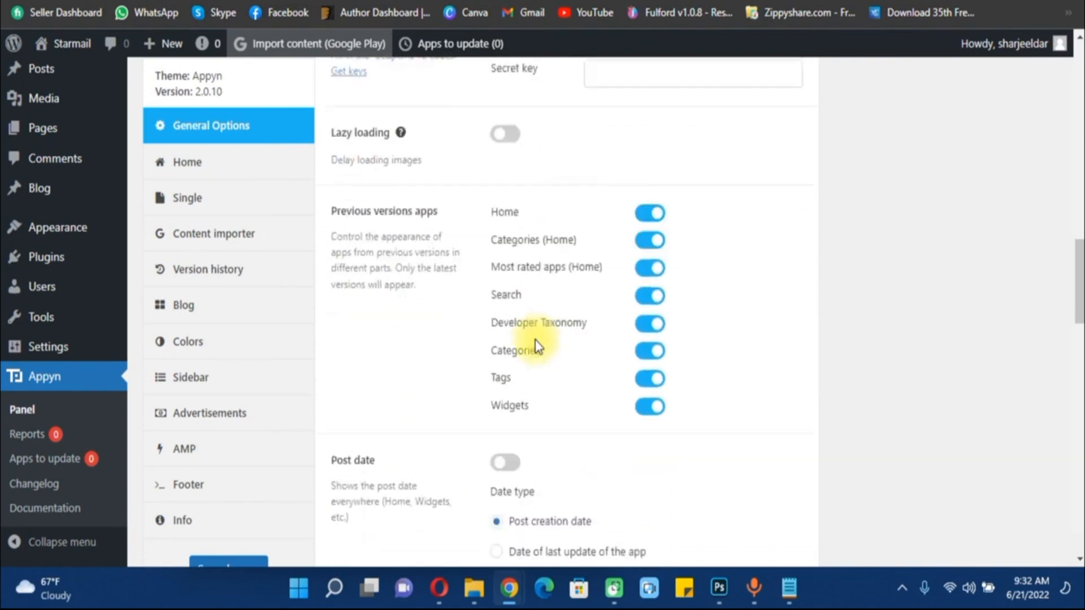
scroll(535, 340, up, 6)
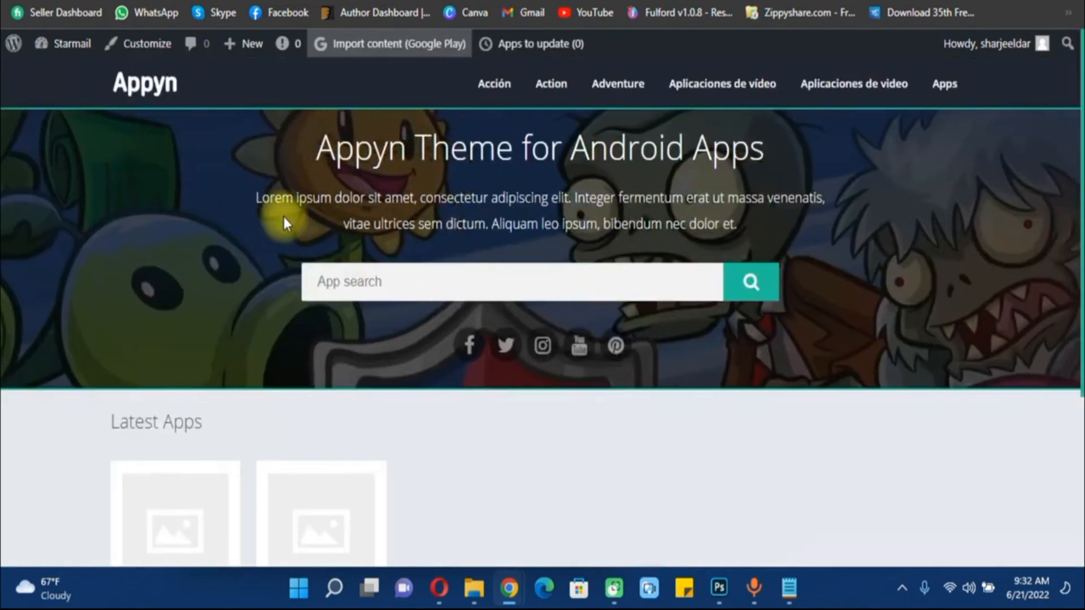
Check the front page description text and open the Home options of the Appyn panel.
drag(260, 195, 768, 223)
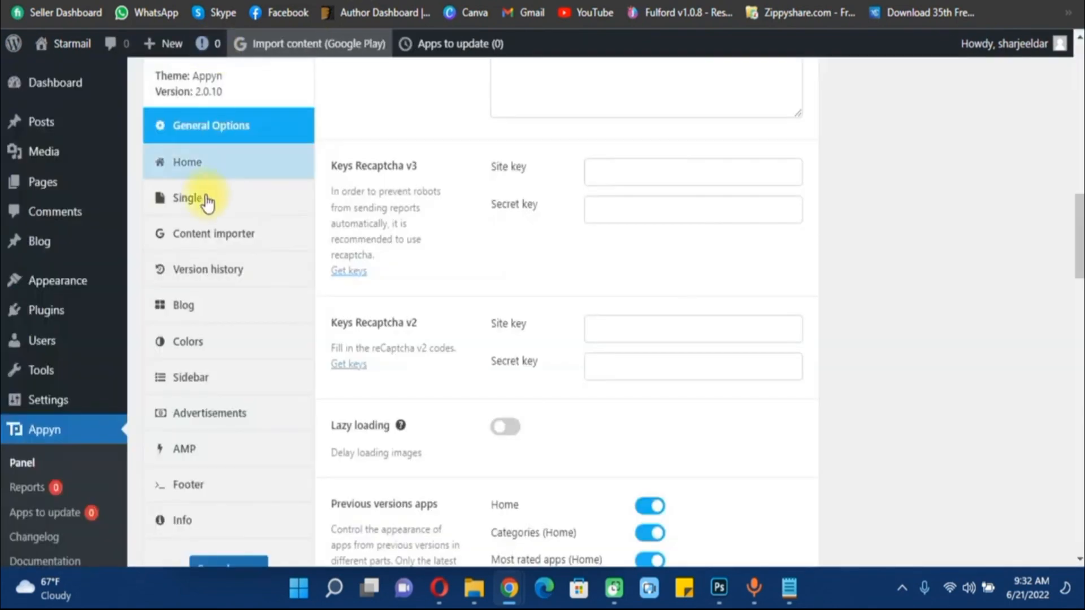
click(192, 165)
scroll(616, 259, up, 5)
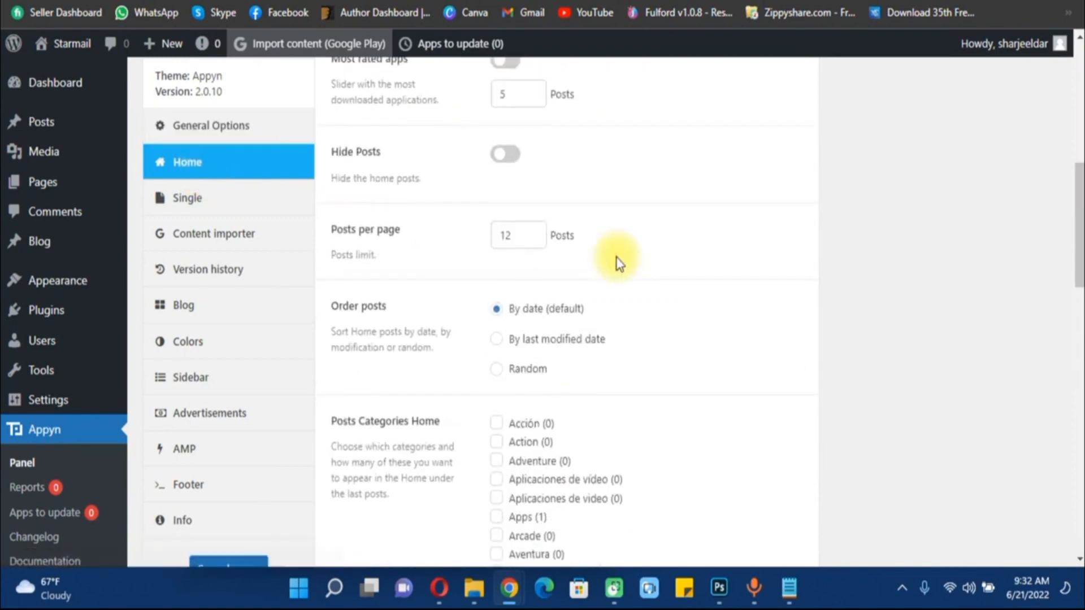
Examine the Home title, description and cover image URLs in the Appyn panel.
scroll(615, 258, up, 5)
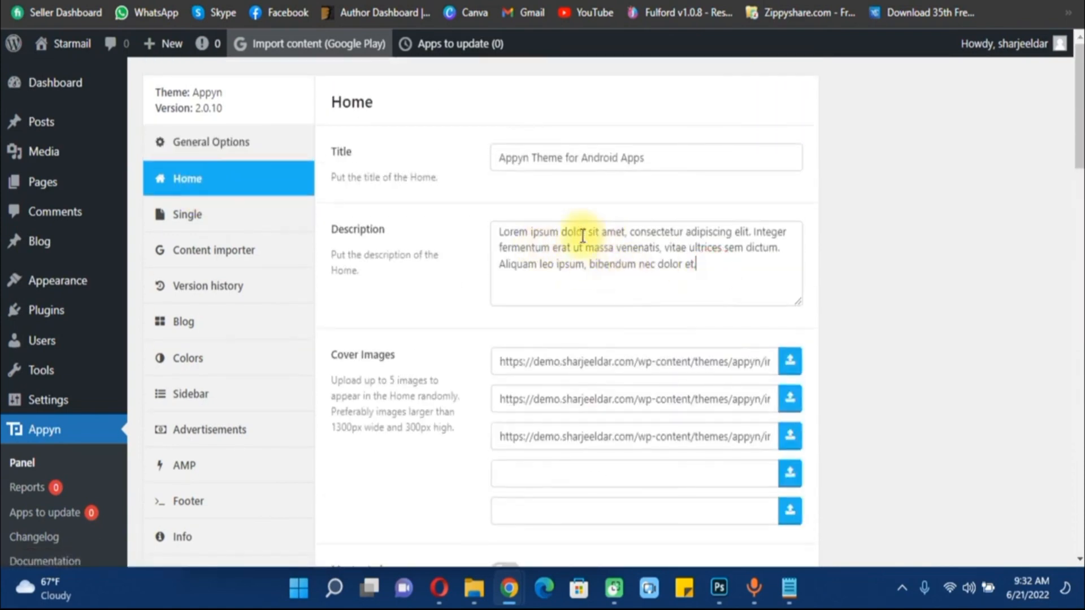
key(ctrl+a)
triple_click(541, 240)
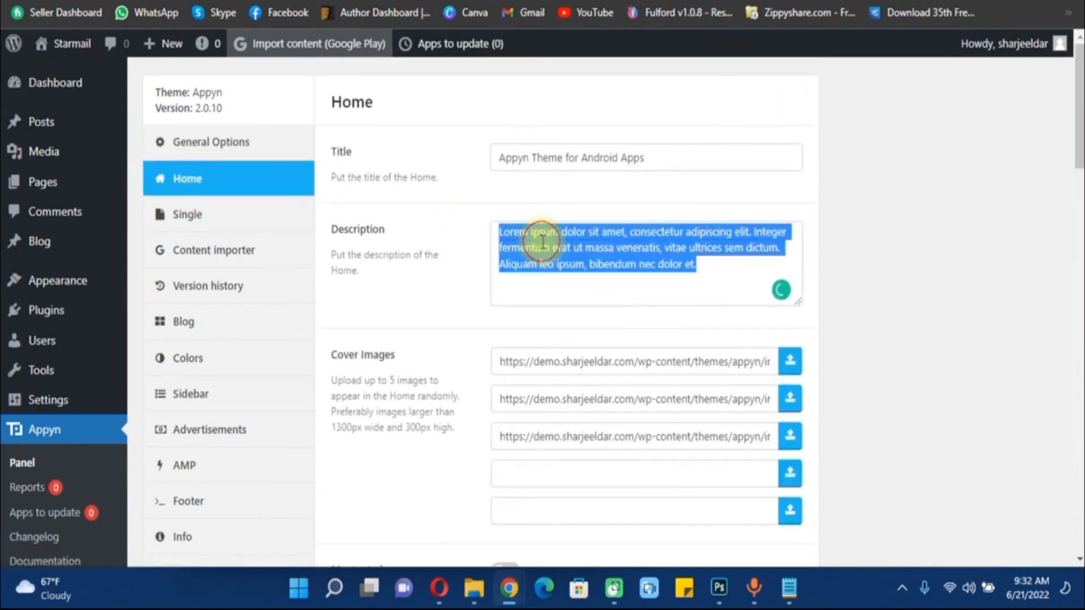
triple_click(533, 158)
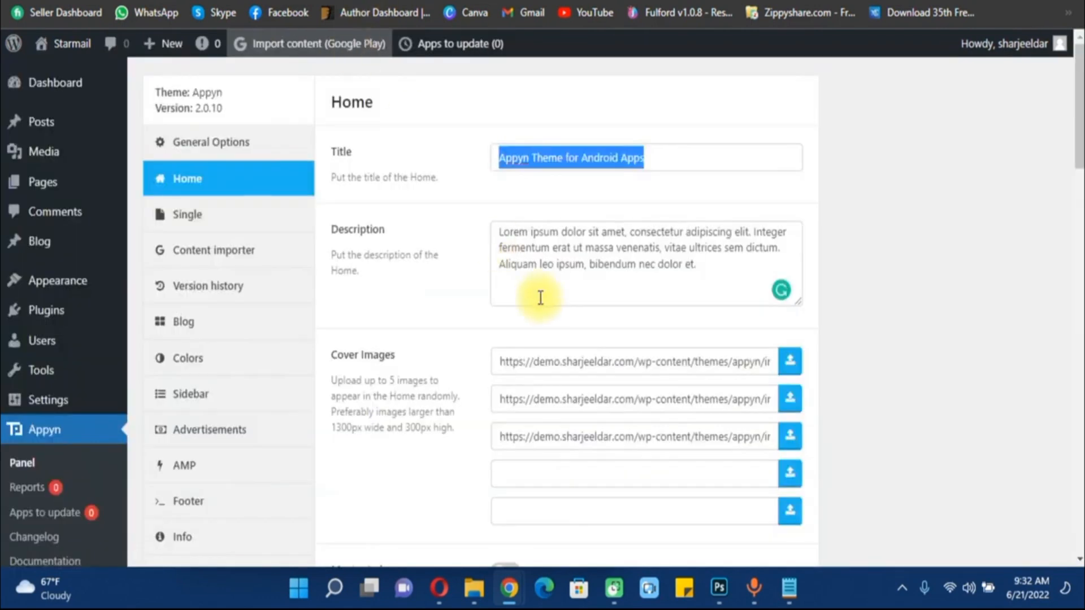
scroll(540, 297, down, 10)
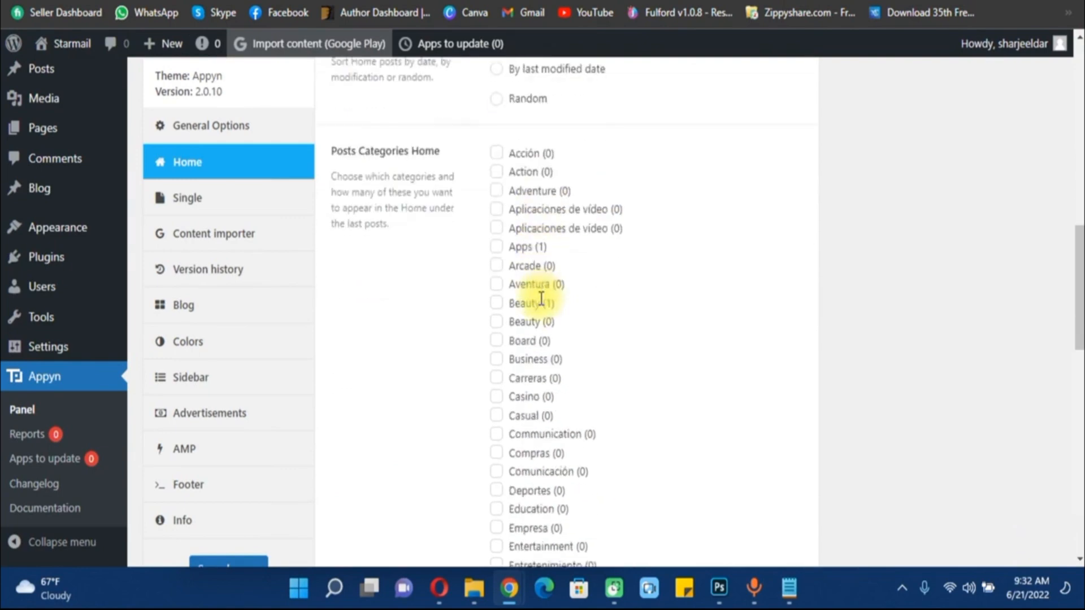
scroll(509, 295, up, 10)
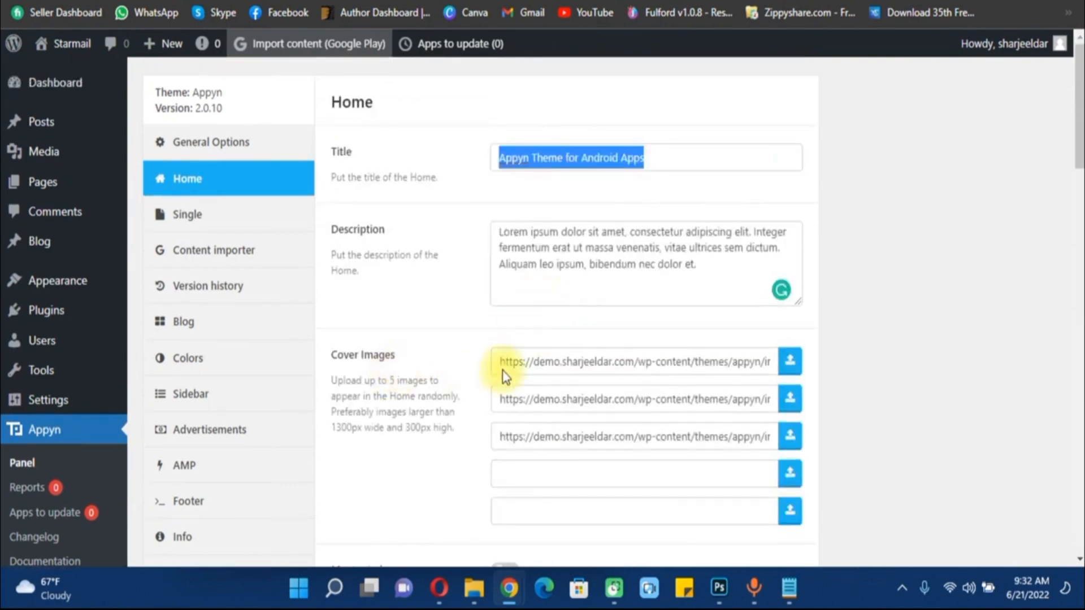
click(560, 364)
triple_click(557, 399)
triple_click(554, 436)
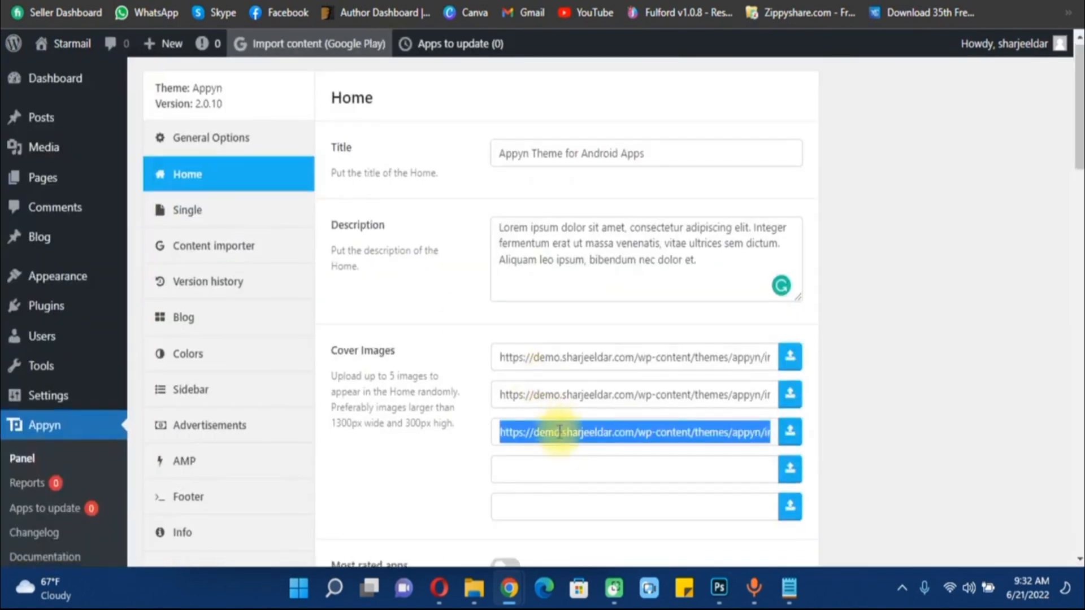
Select the Beauty category that contains a post under Posts Categories Home and save the changes.
scroll(559, 418, down, 10)
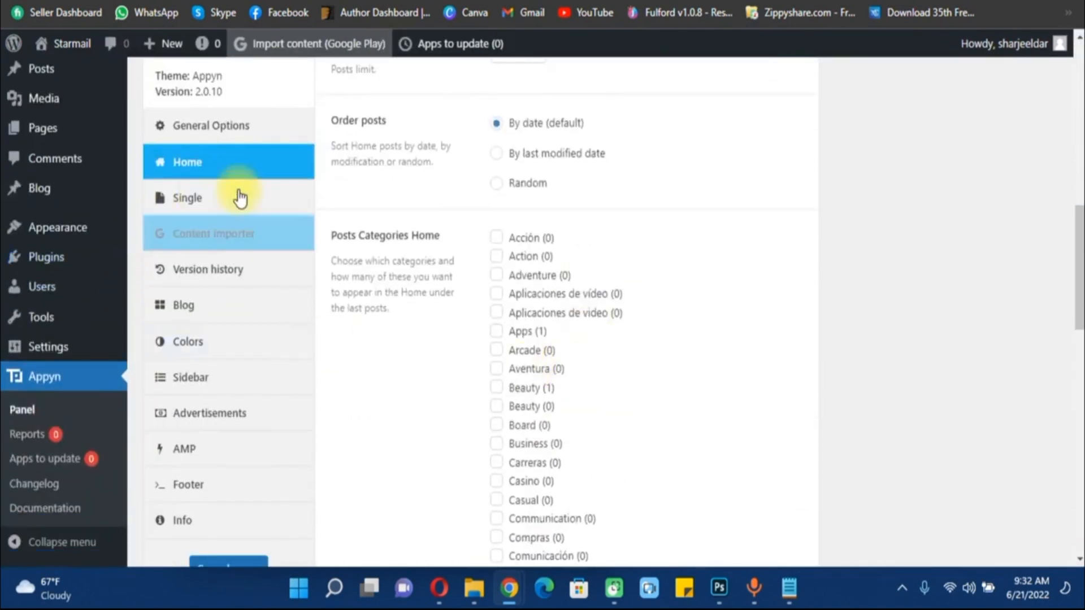
scroll(505, 332, down, 6)
scroll(505, 280, down, 7)
scroll(507, 281, up, 20)
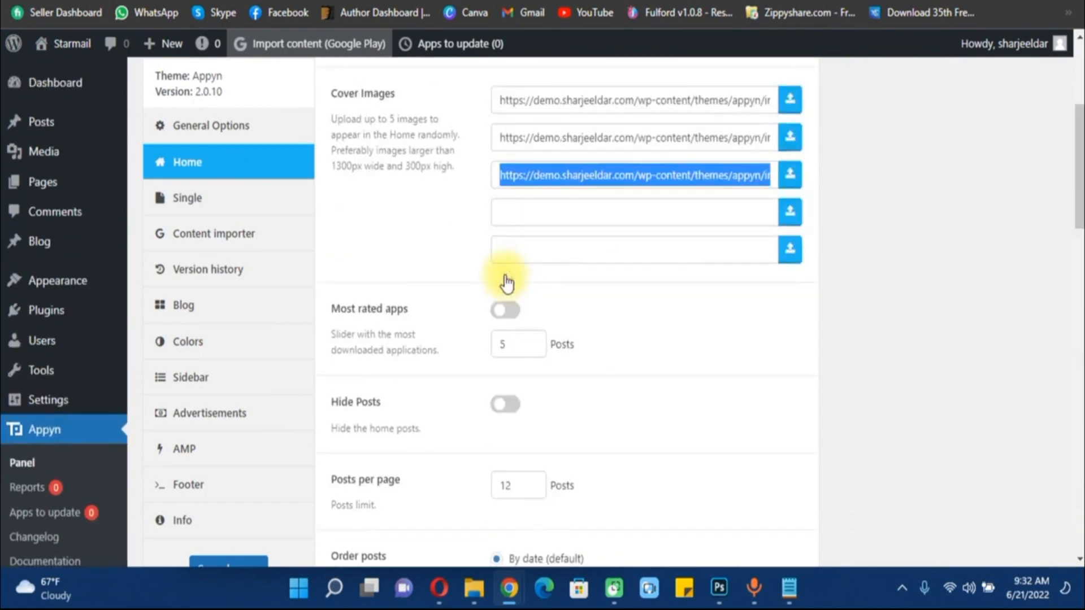
scroll(480, 291, down, 4)
scroll(413, 248, down, 5)
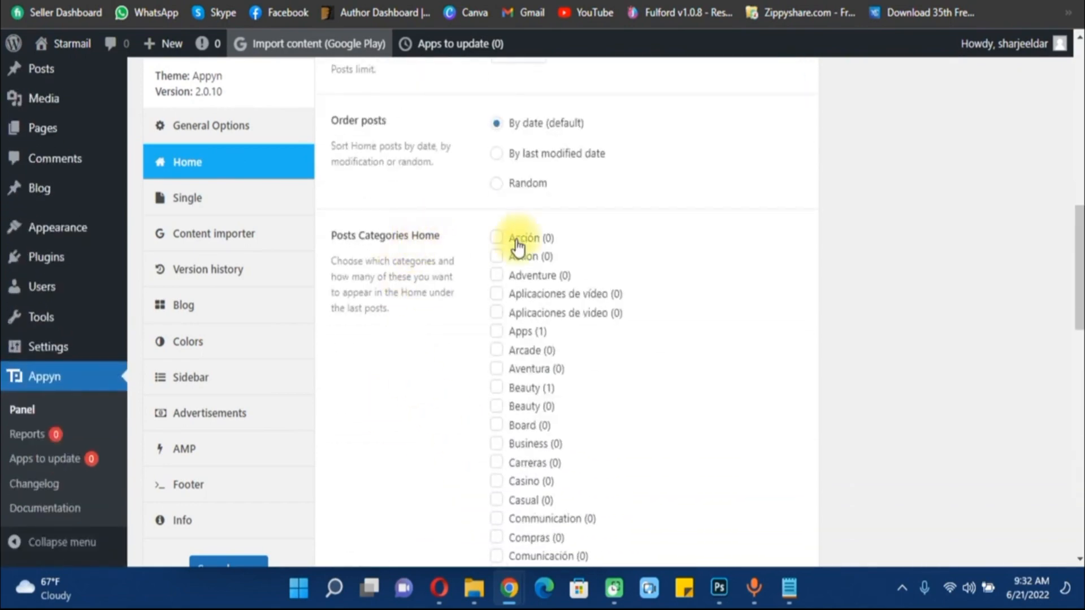
scroll(505, 260, down, 3)
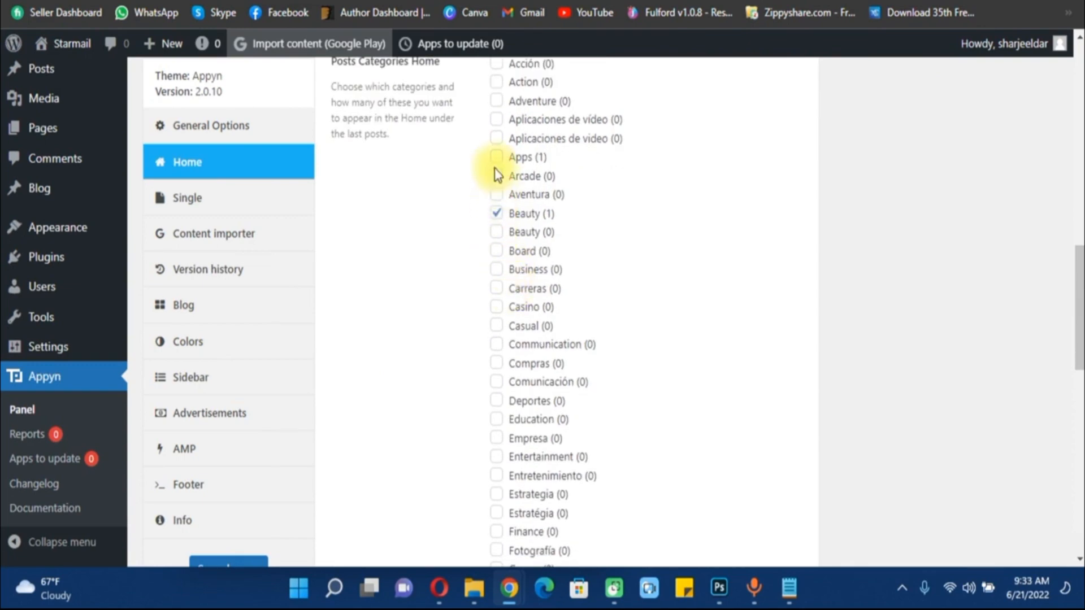
scroll(378, 338, down, 13)
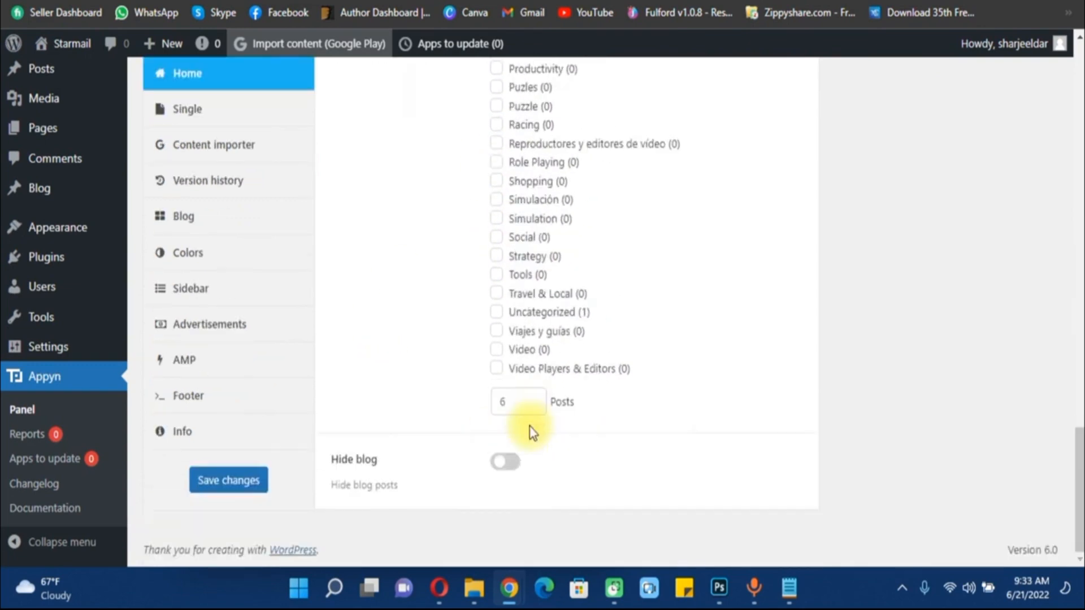
click(267, 481)
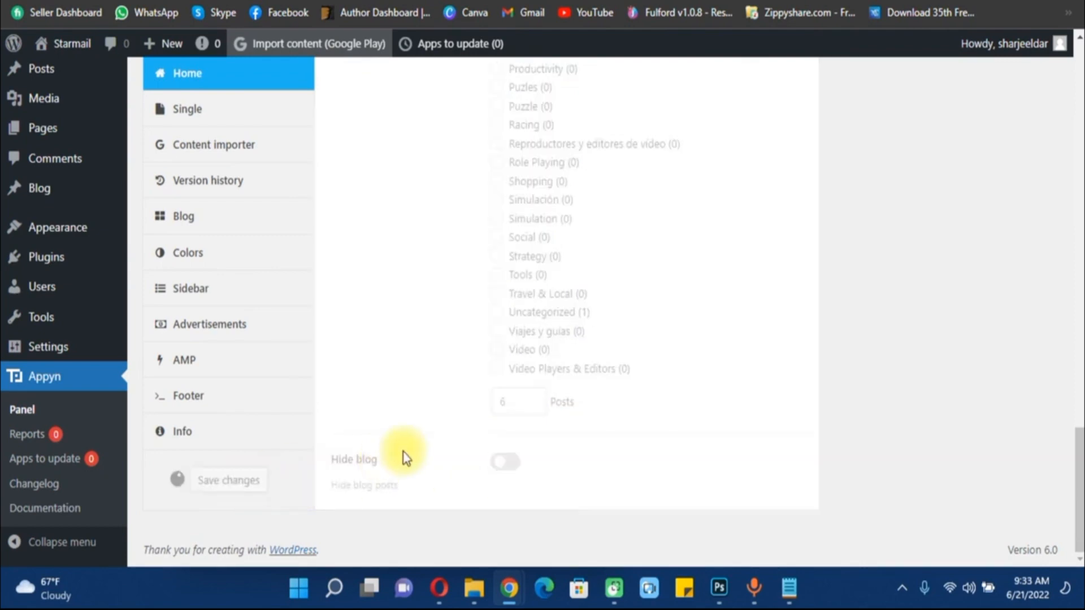
Open the Single options and examine the read more, download links, reCaptcha and download links style settings.
scroll(395, 350, up, 5)
click(222, 201)
scroll(431, 226, up, 10)
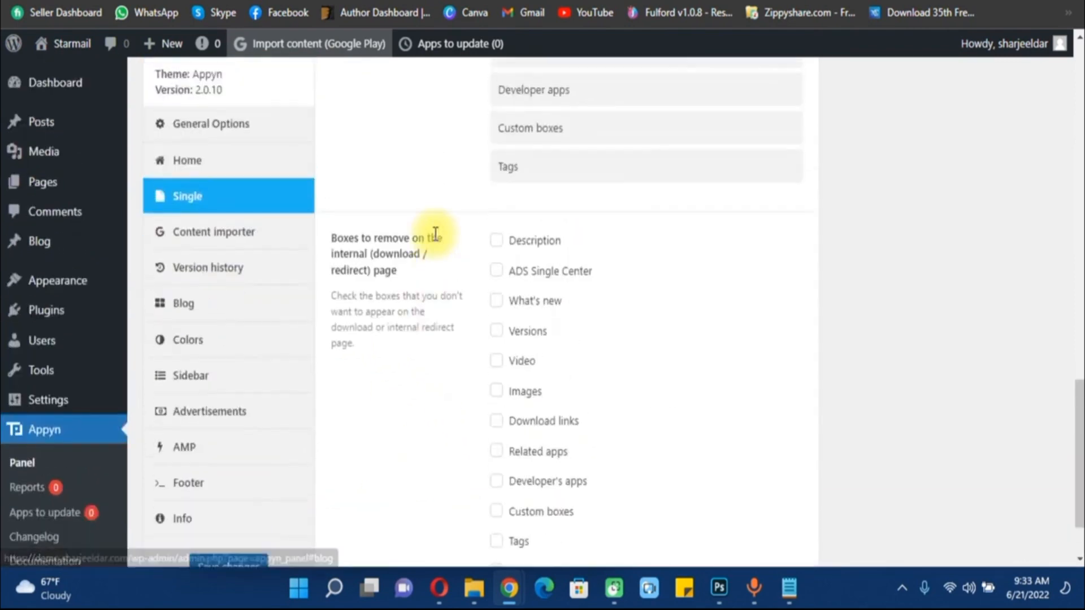
scroll(523, 229, up, 5)
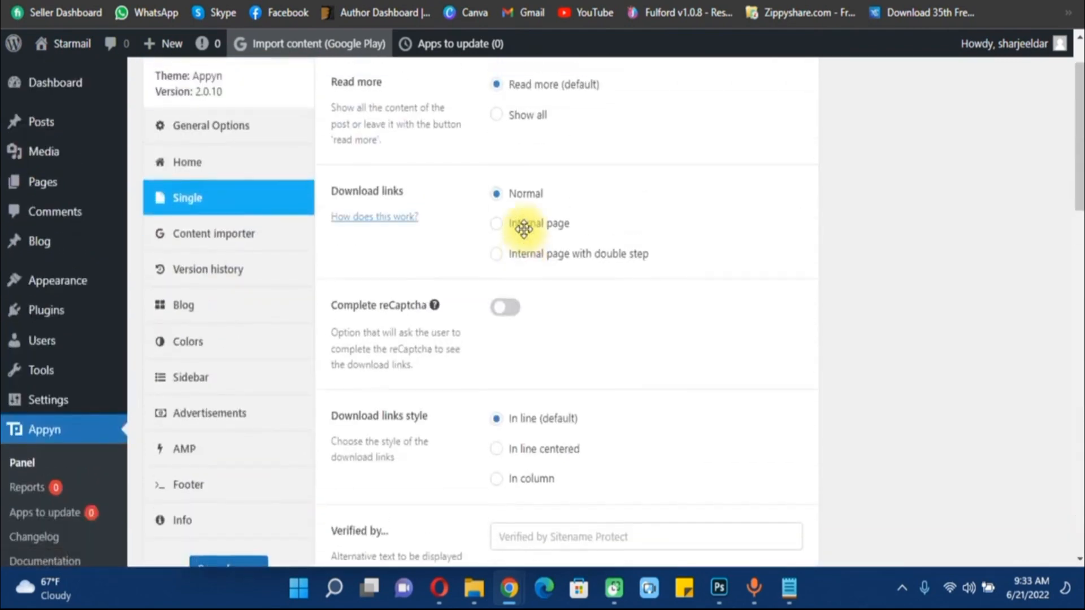
scroll(562, 121, down, 9)
scroll(501, 276, down, 8)
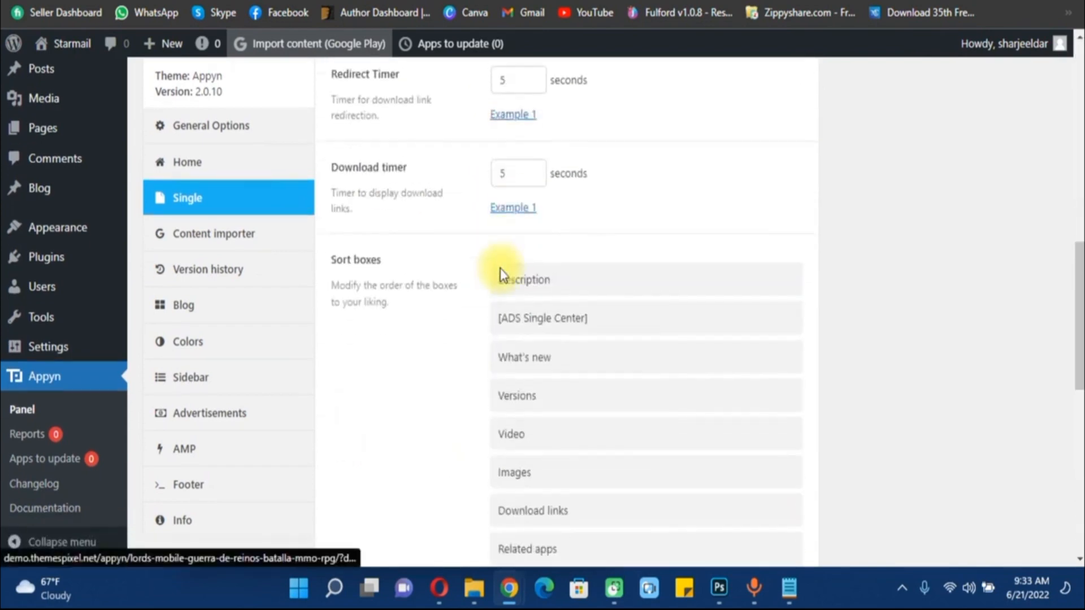
Examine the Single page's timers, the order of the Sort boxes and the Verified by text field.
scroll(501, 273, up, 15)
scroll(575, 334, down, 8)
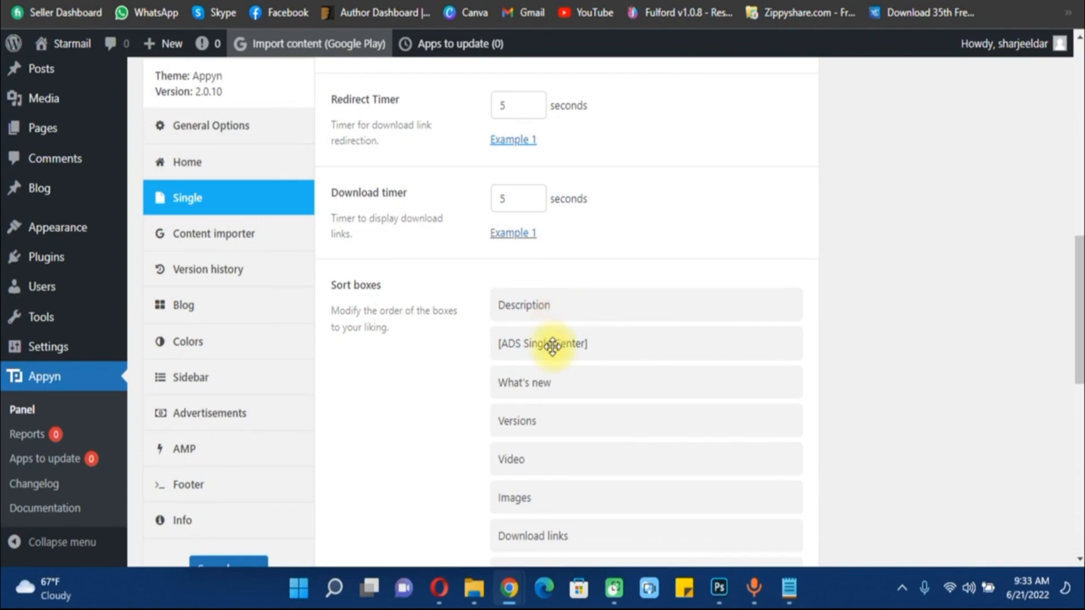
drag(568, 383, 564, 382)
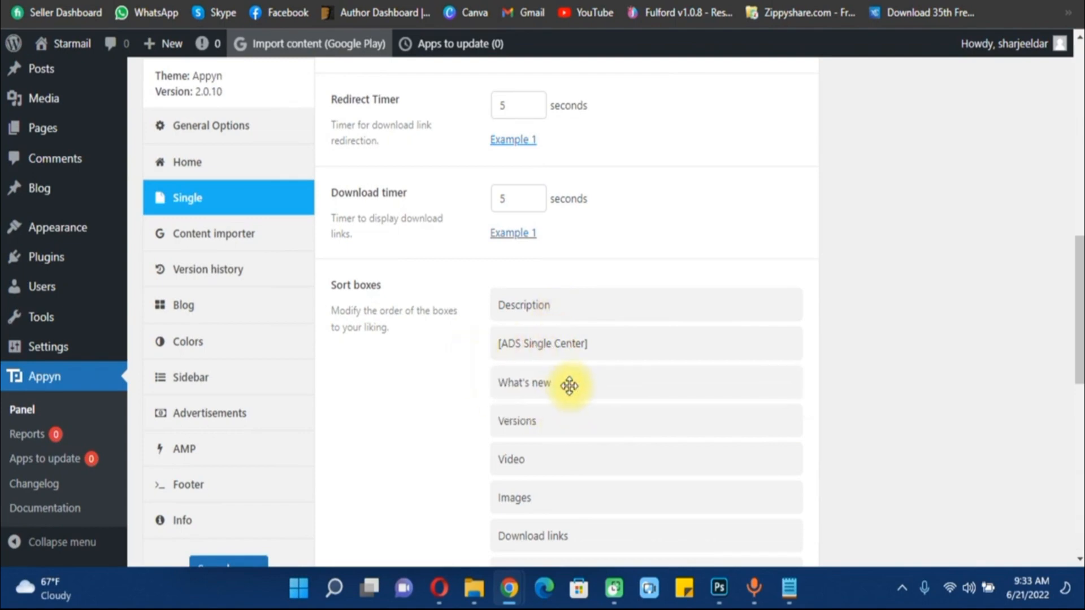
scroll(551, 412, down, 3)
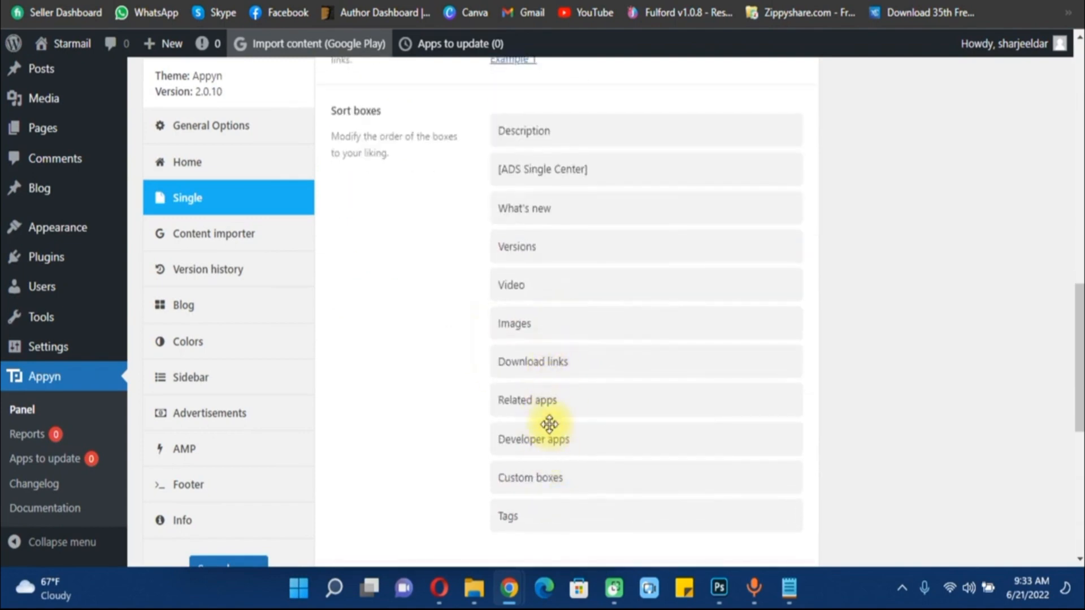
scroll(549, 423, up, 9)
click(544, 257)
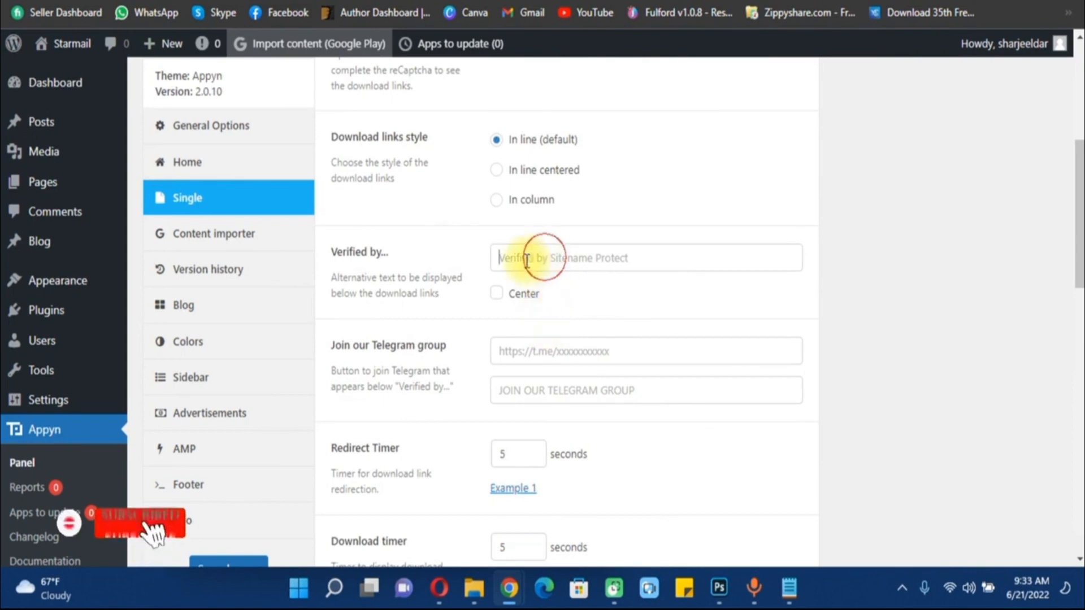
Review the Content importer, Version history and Blog options of the theme.
click(226, 234)
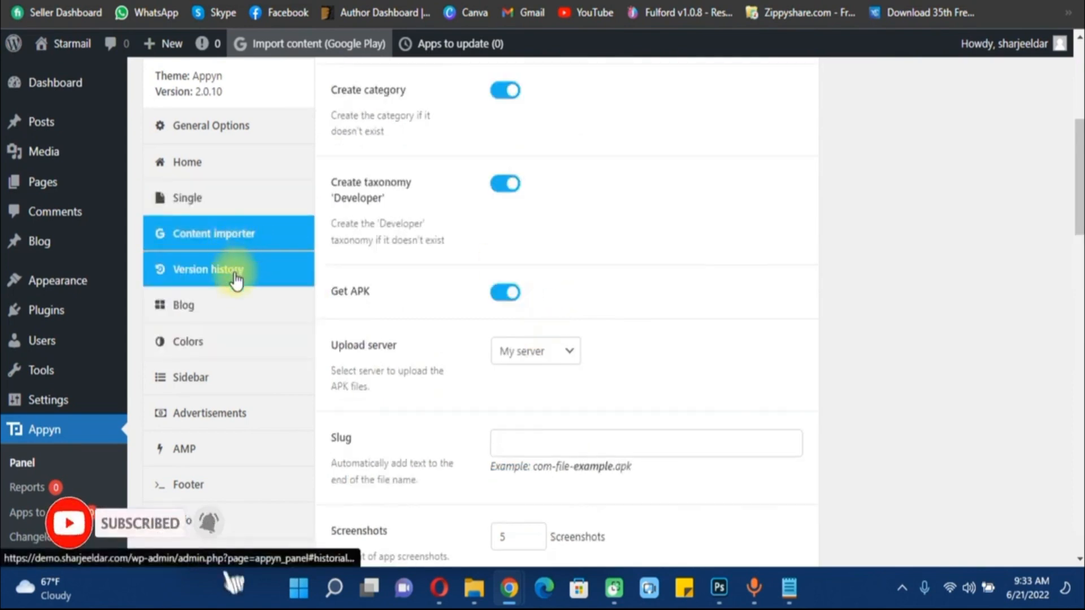
click(236, 279)
scroll(412, 259, up, 2)
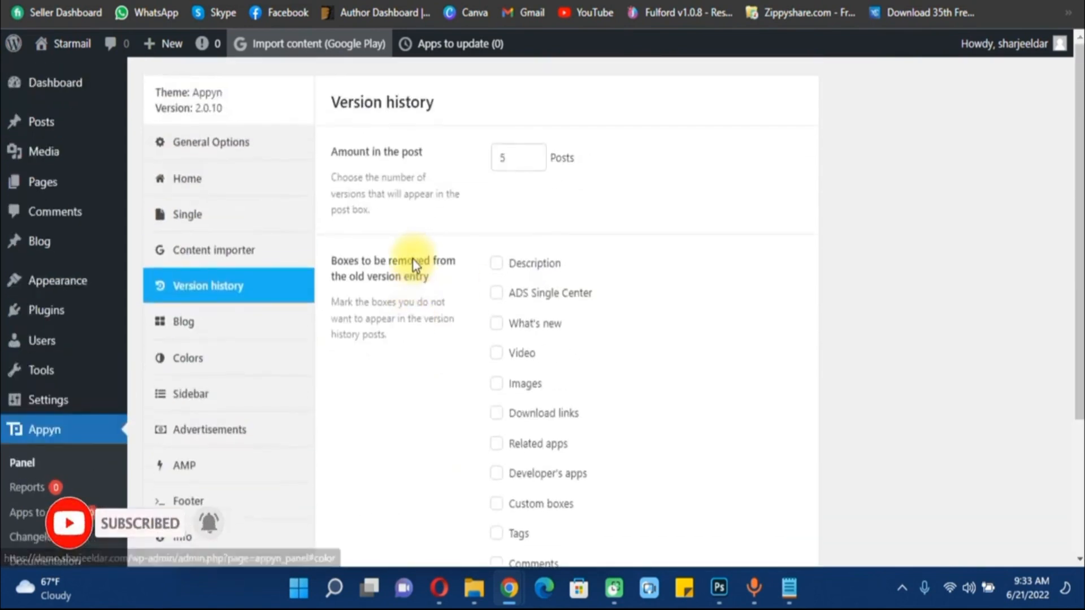
click(240, 315)
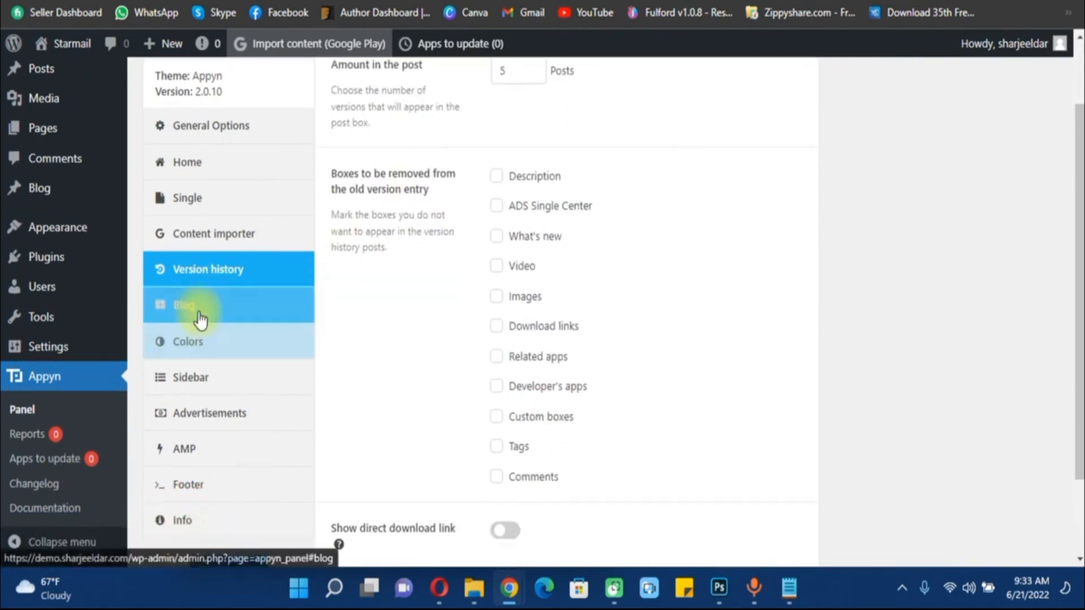
scroll(472, 242, up, 2)
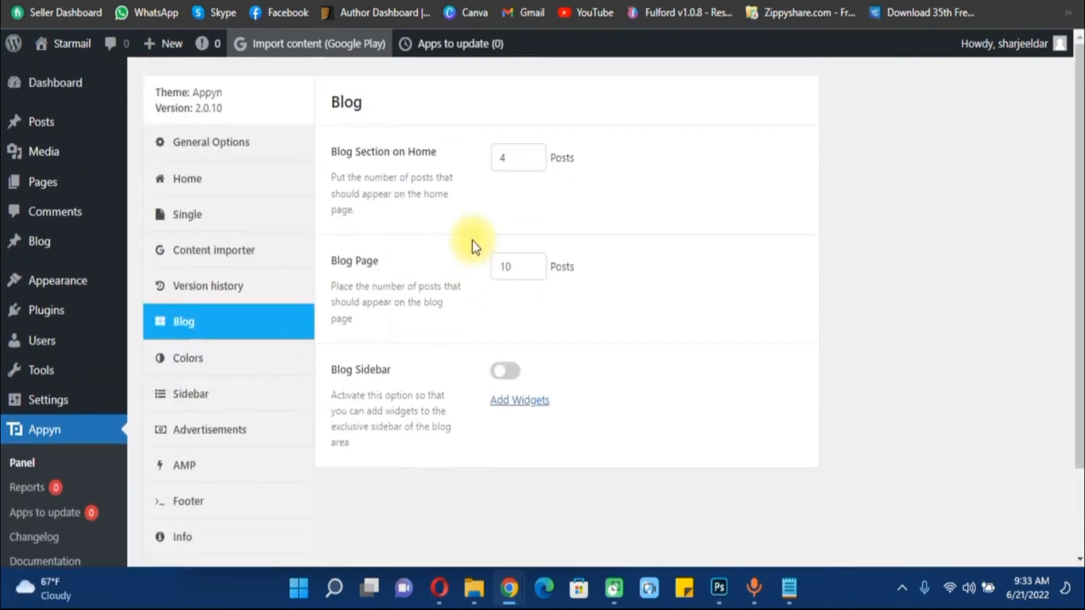
Review the theme's Colors options and the Sidebar activation and position options.
click(213, 357)
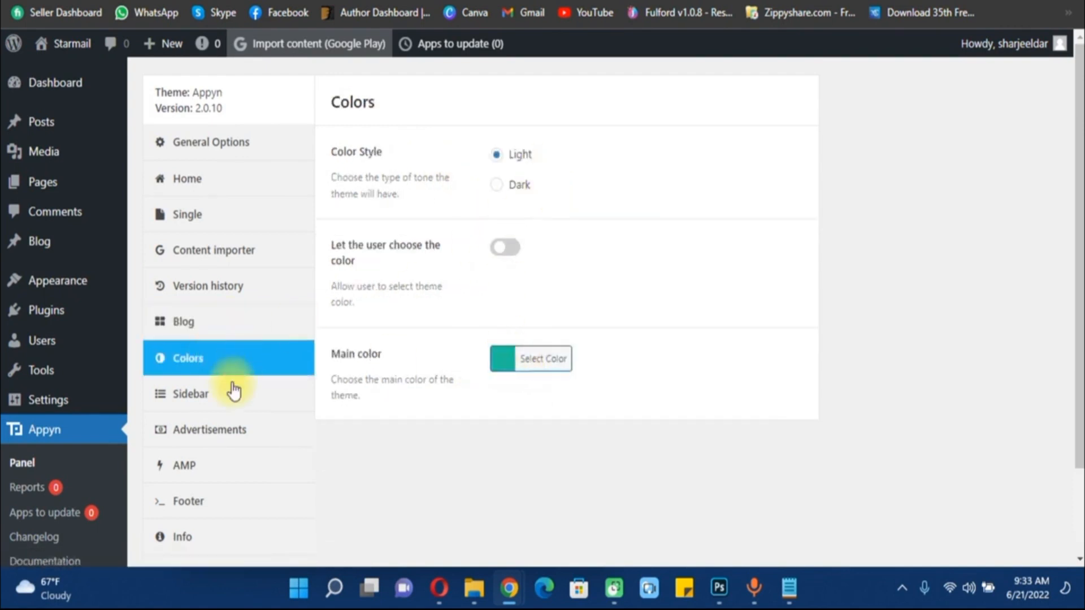
scroll(242, 370, down, 2)
click(230, 310)
scroll(529, 266, up, 2)
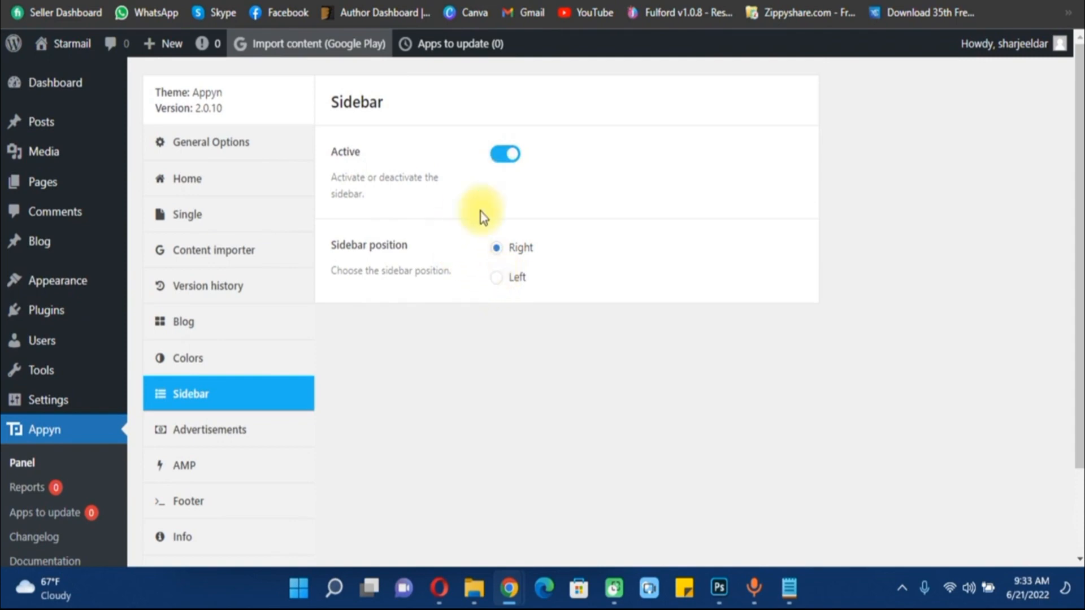
Open the Advertisements options and examine the ad code fields for the header, home, page, search and category sections.
scroll(295, 392, down, 2)
click(208, 344)
scroll(242, 344, up, 2)
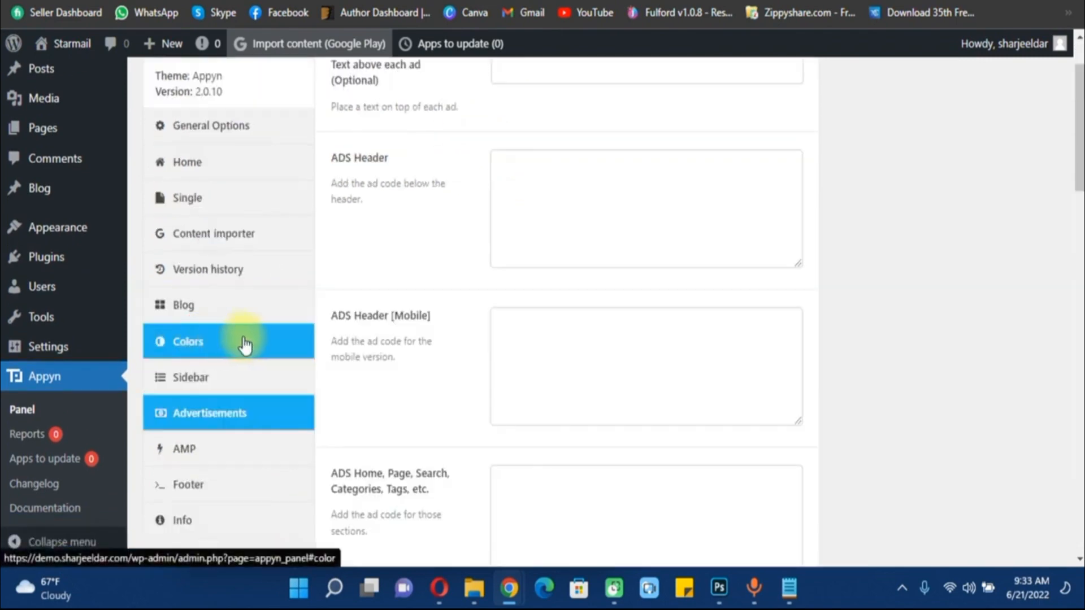
scroll(479, 357, up, 2)
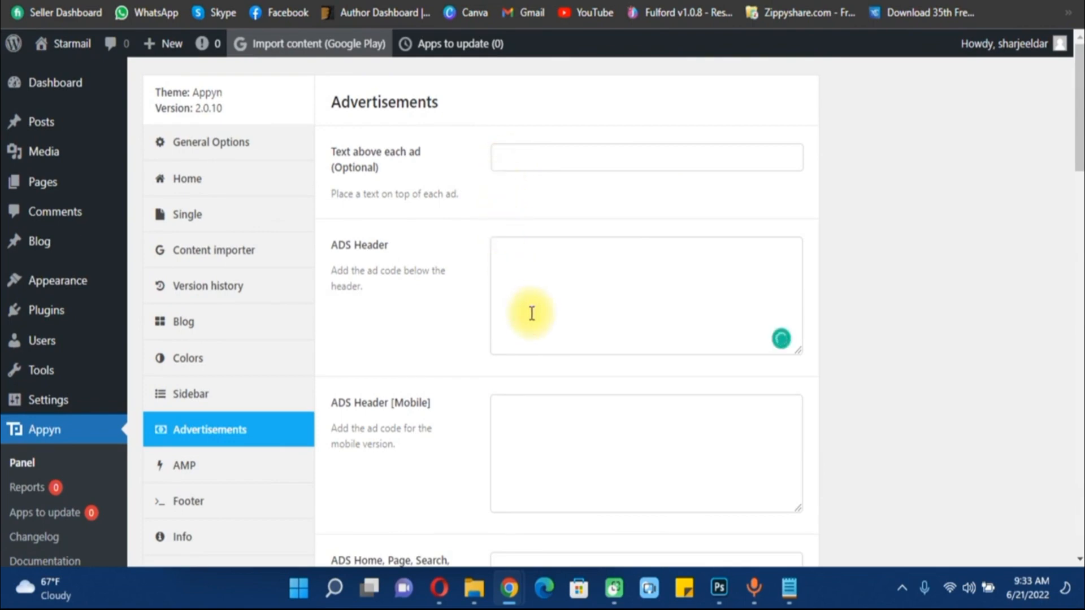
scroll(531, 313, down, 2)
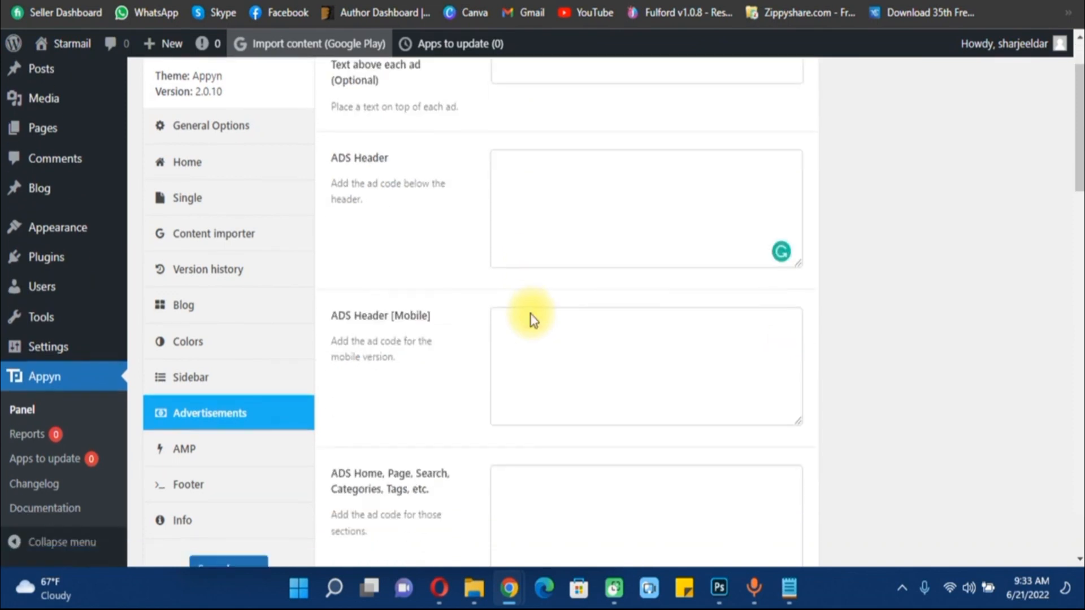
scroll(541, 369, down, 2)
click(542, 360)
scroll(543, 359, down, 2)
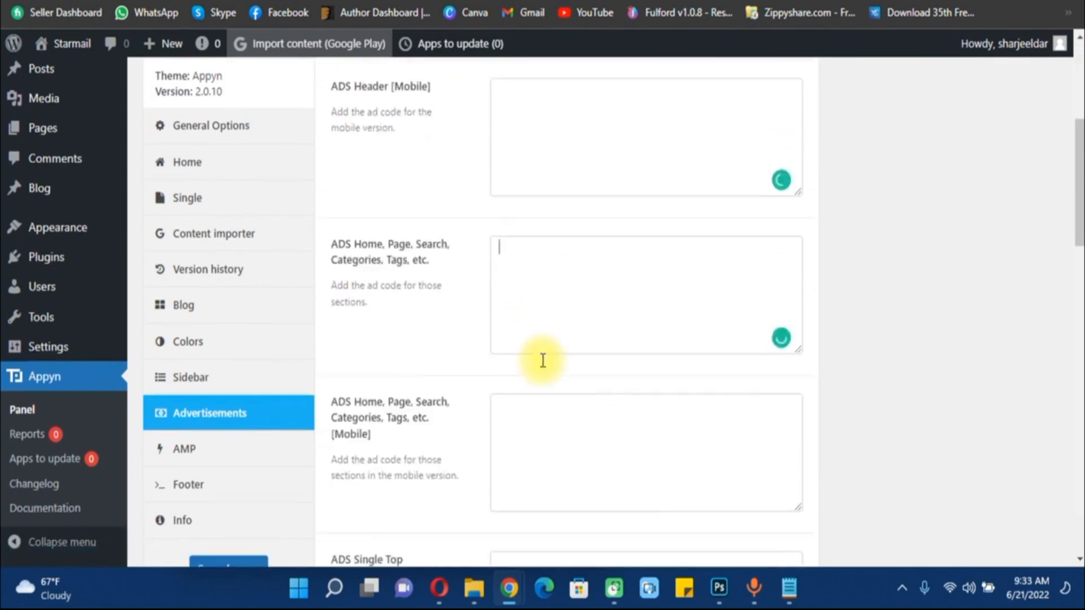
Examine the ad code fields for the Single Top, Single Center and internal download page positions.
click(542, 359)
scroll(536, 407, down, 3)
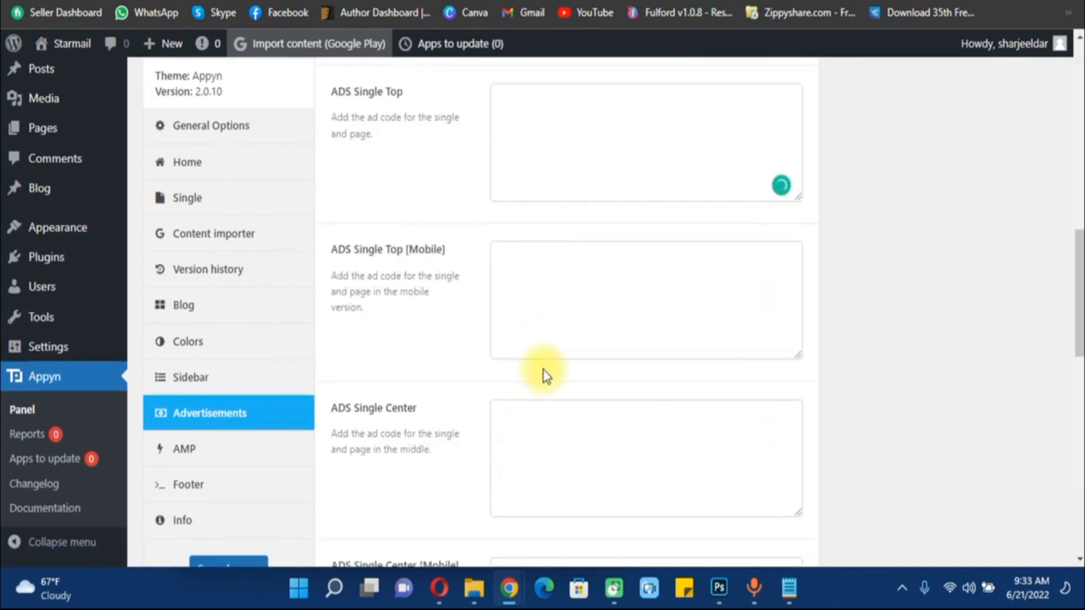
click(551, 302)
click(531, 460)
scroll(395, 430, down, 2)
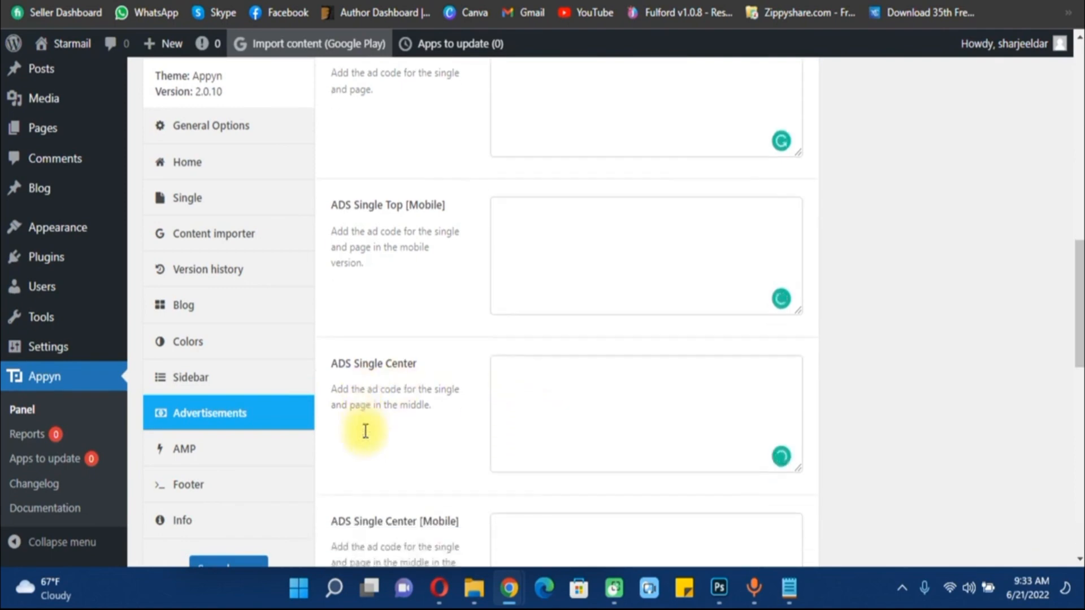
scroll(678, 350, down, 4)
click(634, 203)
click(618, 320)
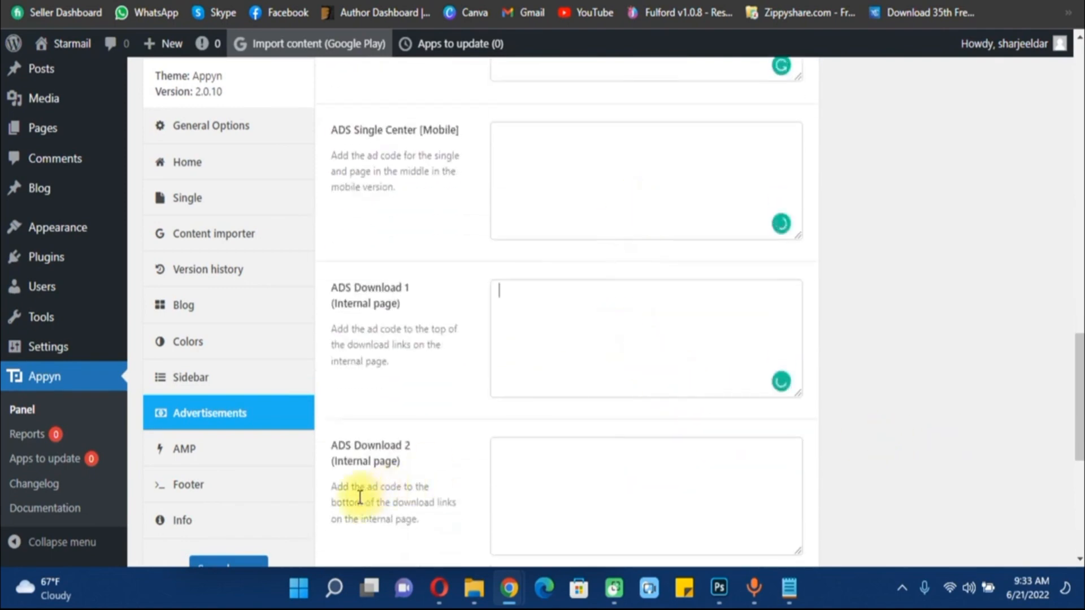
Open the AMP options and examine the Google Analytics, header codes, body codes and AMP ad code fields.
scroll(237, 495, down, 2)
click(202, 467)
scroll(444, 365, up, 15)
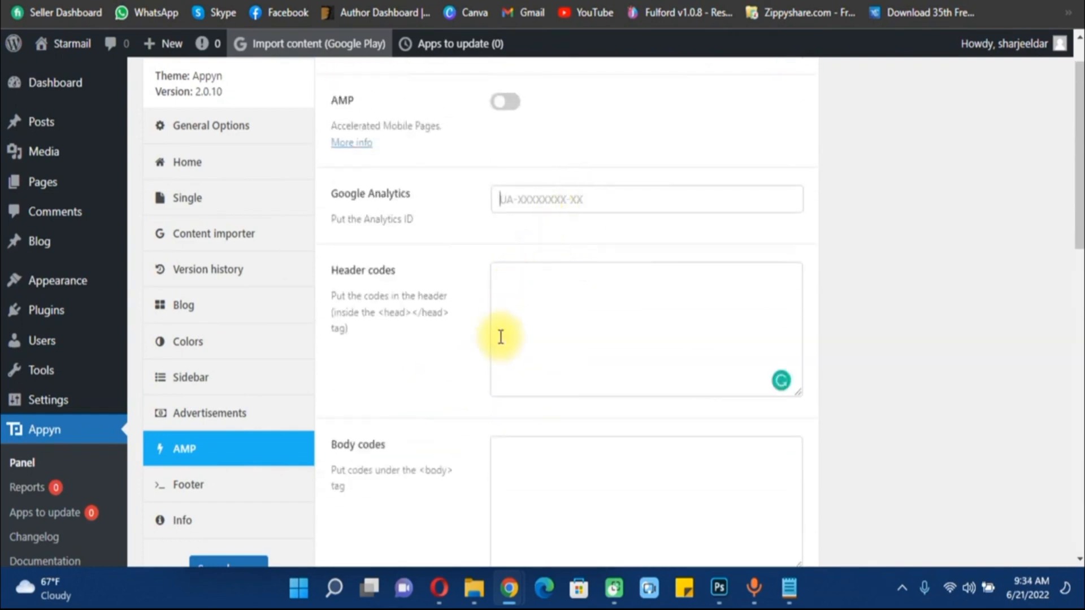
scroll(505, 359, down, 2)
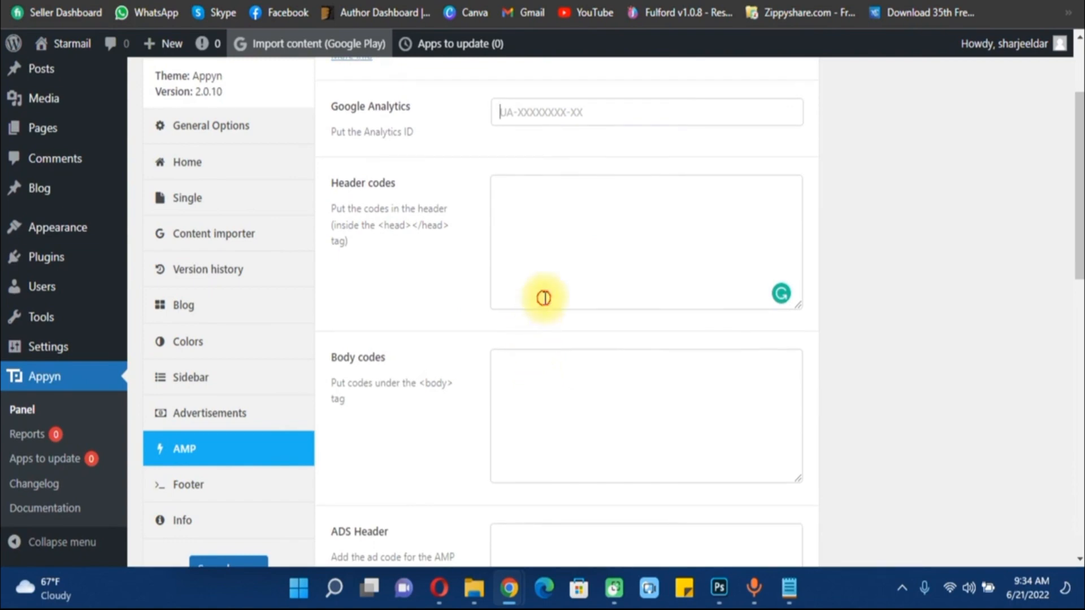
scroll(543, 396, down, 4)
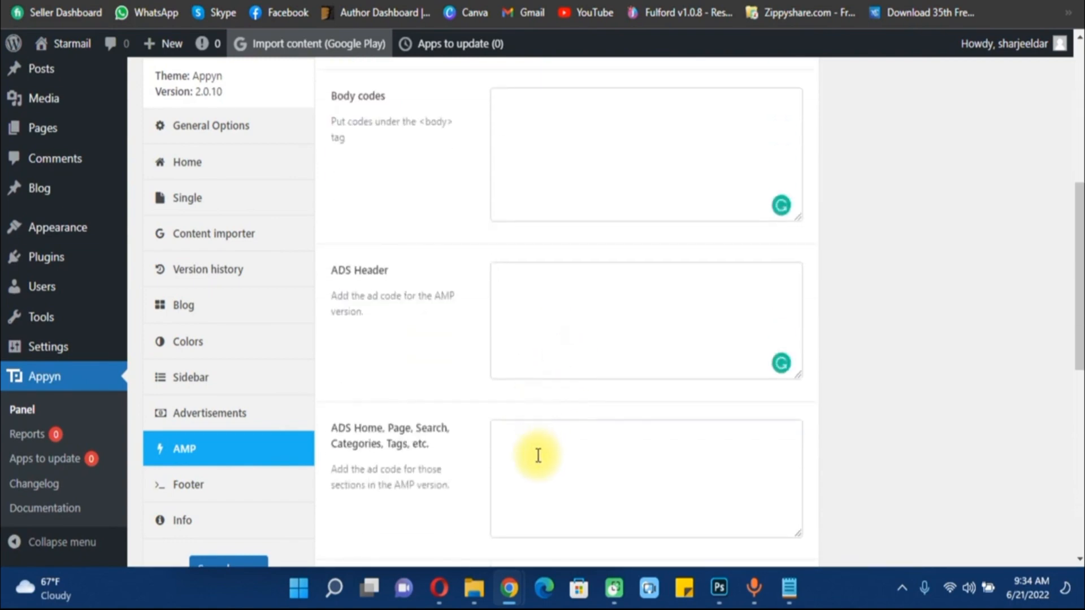
Open the Footer options and compare the Text Footer content with the copyright line on the site's home page.
scroll(538, 455, down, 3)
click(262, 484)
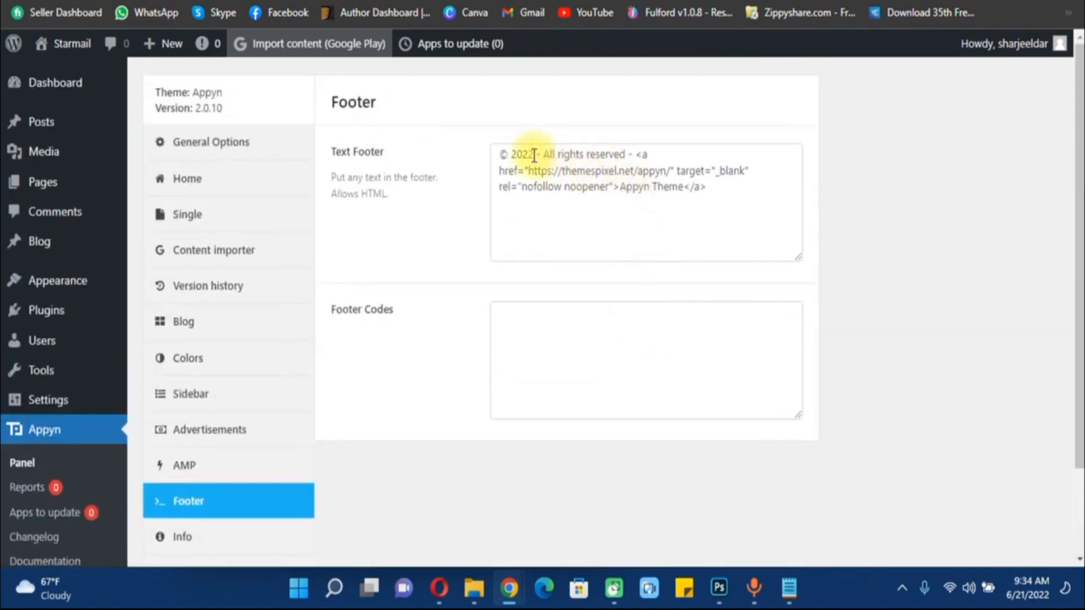
click(491, 1)
scroll(555, 339, down, 5)
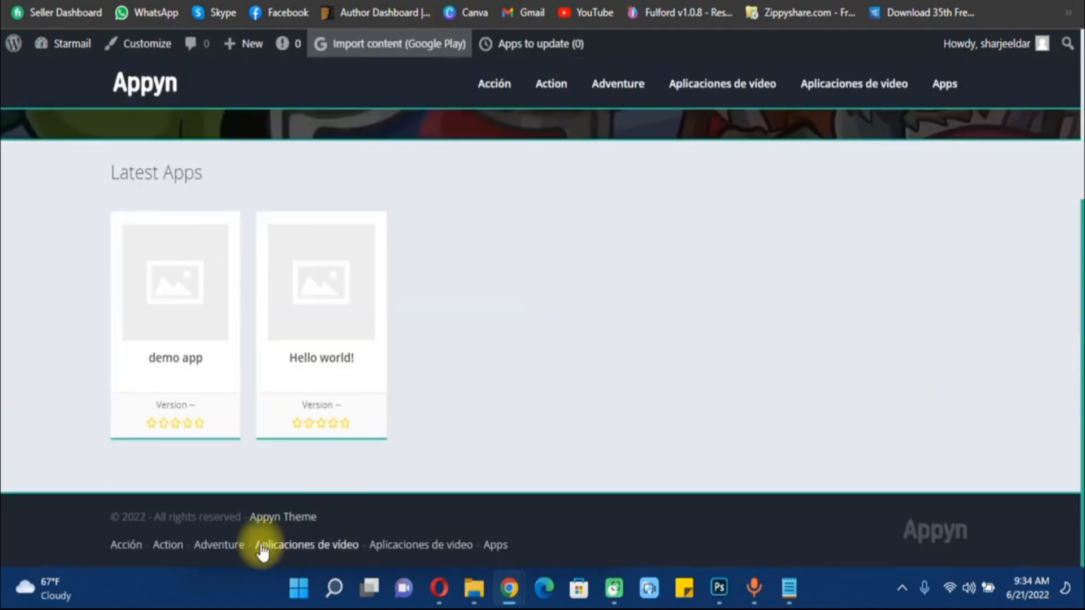
drag(121, 516, 322, 518)
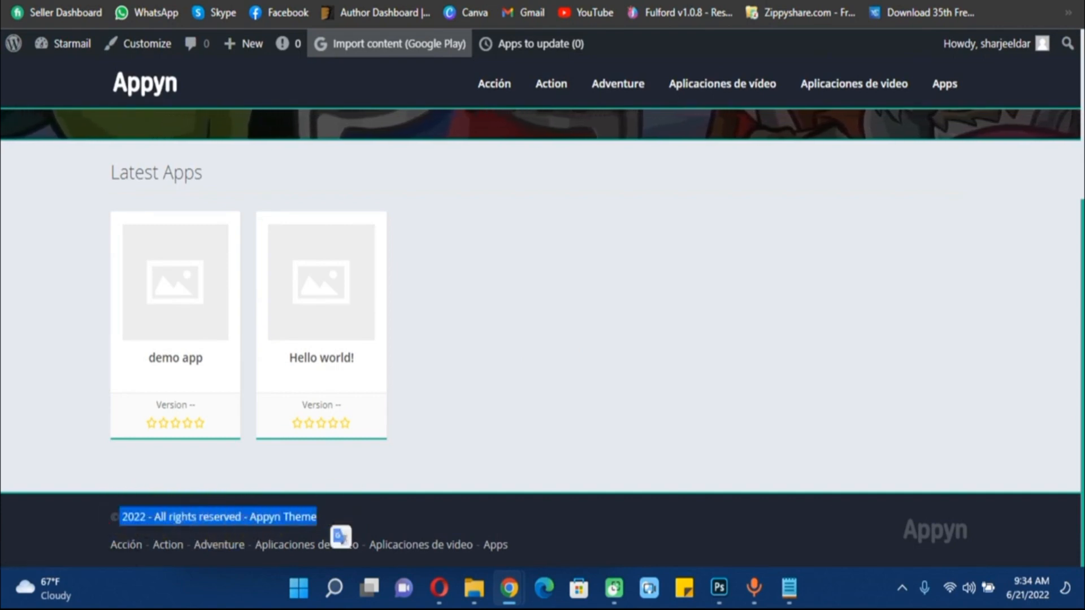
Replace the link text "Appyn Theme" in the Text Footer field with the site owner's full name and save the changes.
click(260, 1)
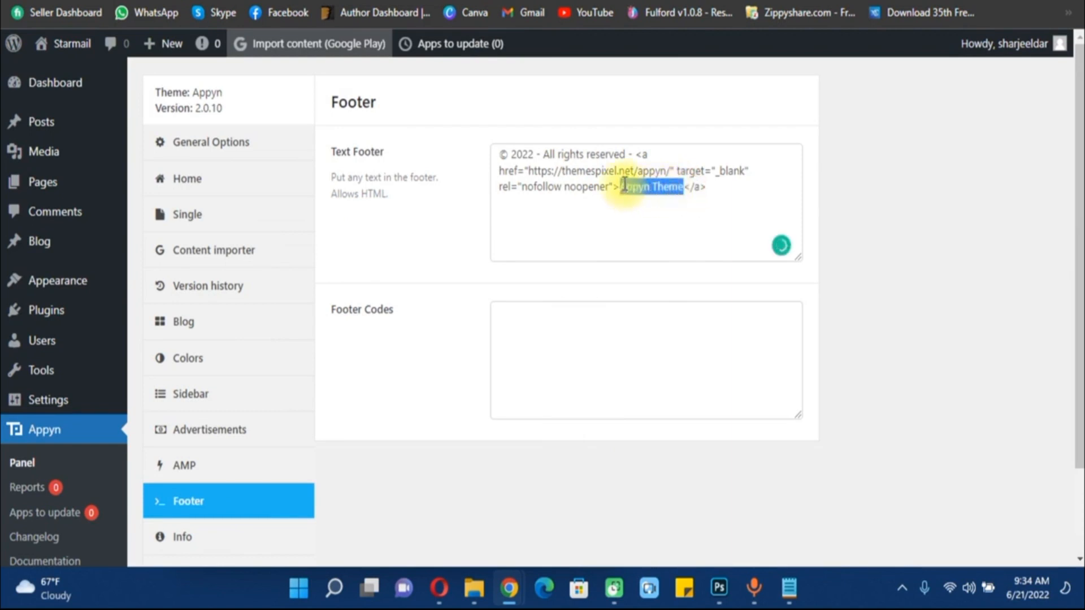
text(Sharj)
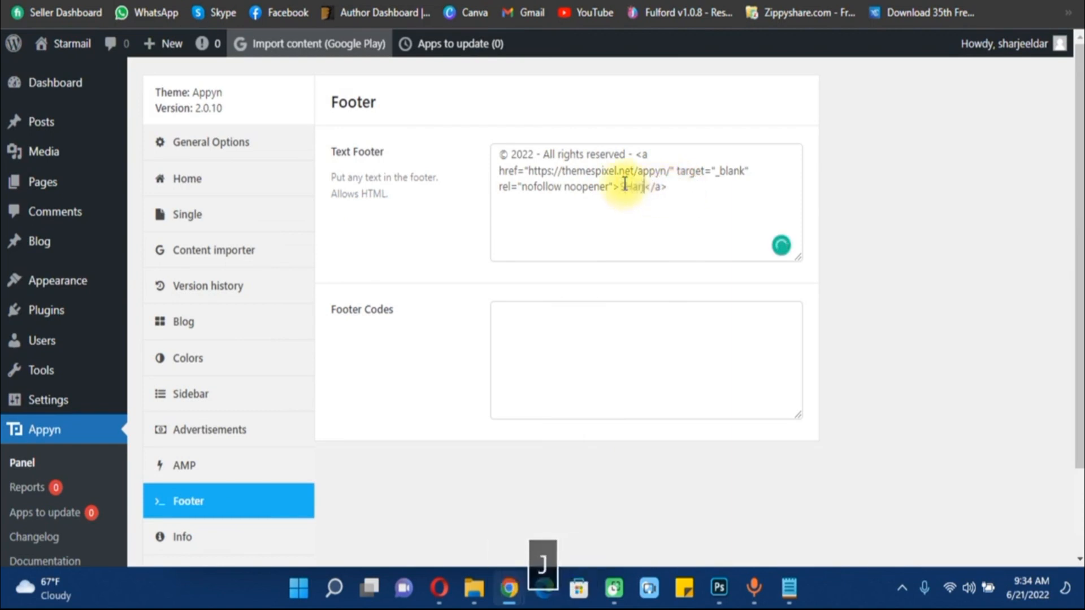
key(BackSpace)
key(BackSpace)
key(BackSpace)
text(h)
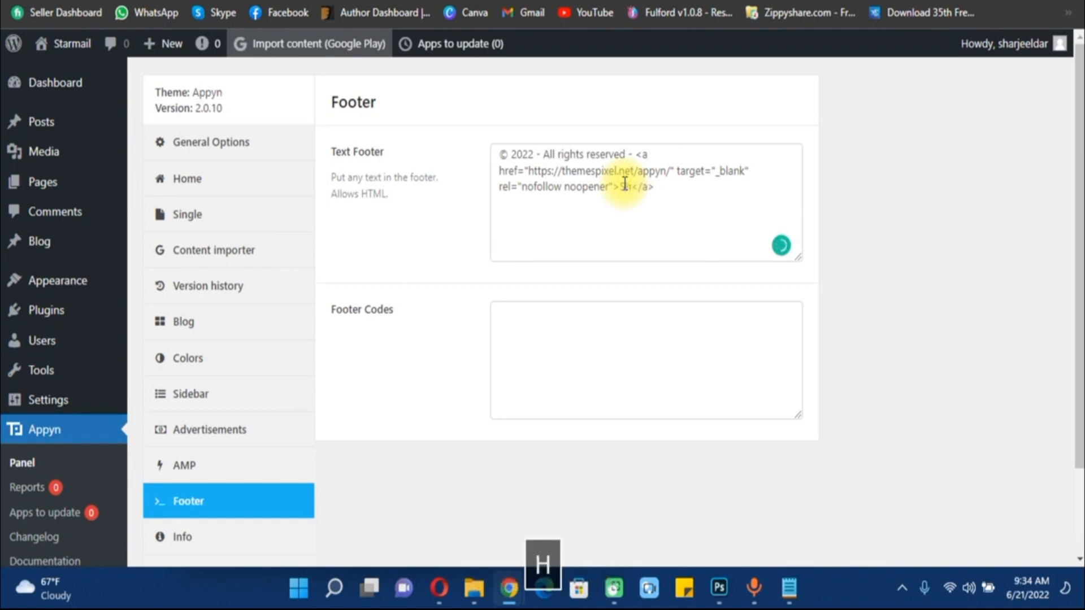
text(arjeel )
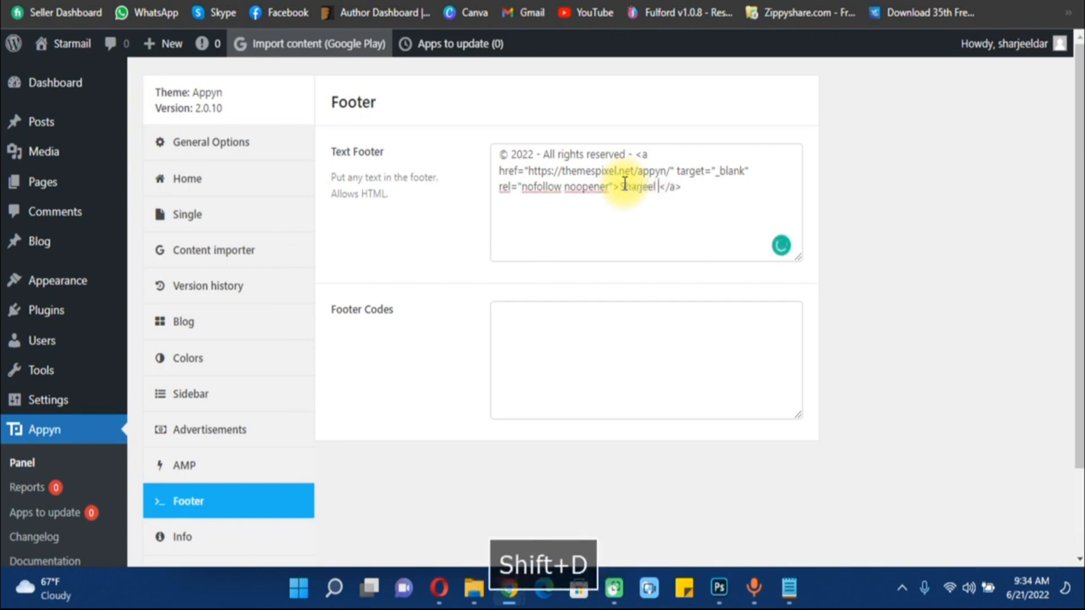
text(Dar)
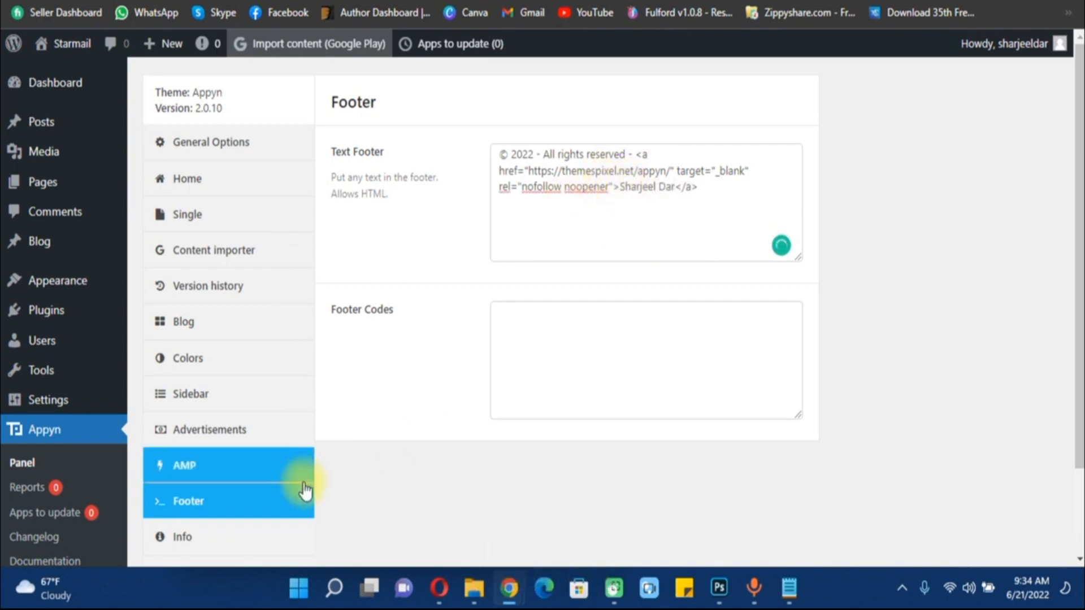
scroll(308, 455, down, 2)
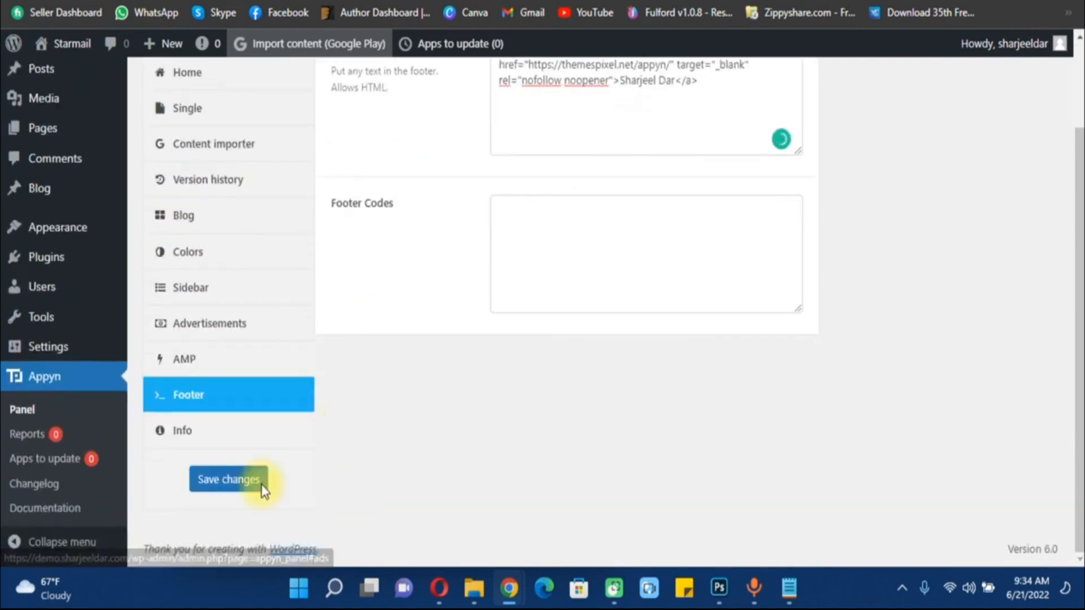
click(228, 490)
Check the footer text and the app sections on the site's home page.
click(73, 1)
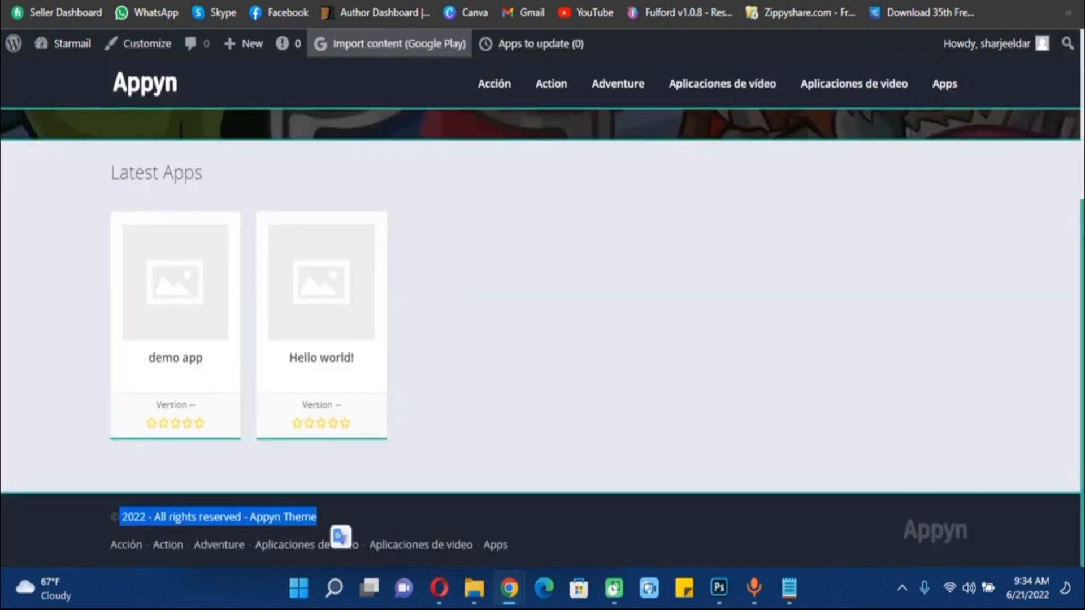
scroll(464, 253, down, 9)
scroll(395, 342, up, 7)
scroll(360, 351, up, 5)
scroll(283, 353, down, 3)
scroll(134, 240, down, 5)
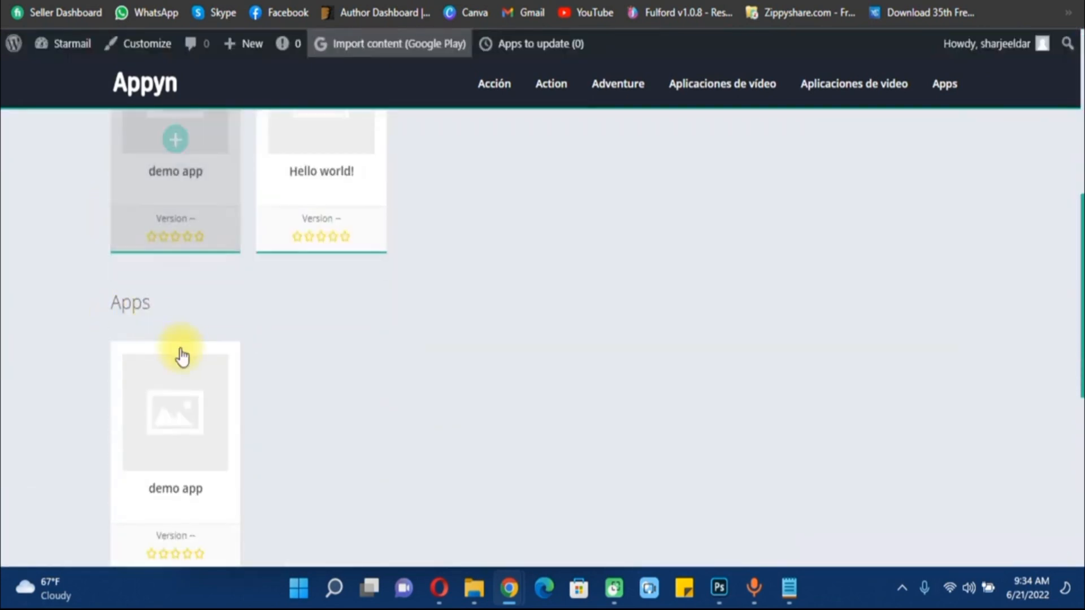
Compare the categories selected in the Home options with the Apps and Beauty sections on the site's home page.
click(197, 2)
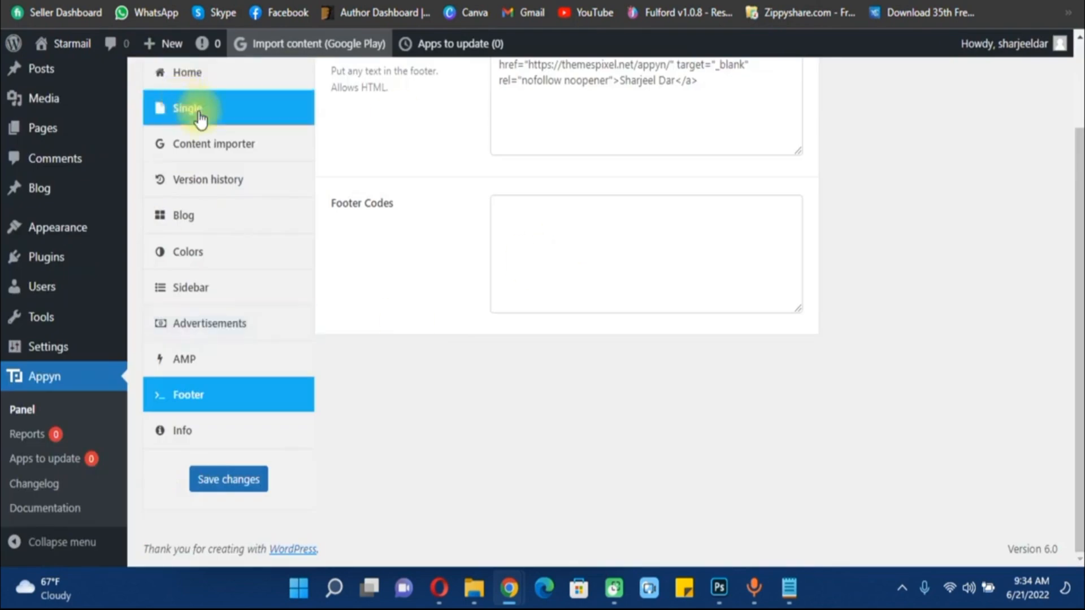
scroll(192, 135, up, 3)
click(213, 184)
scroll(549, 282, down, 18)
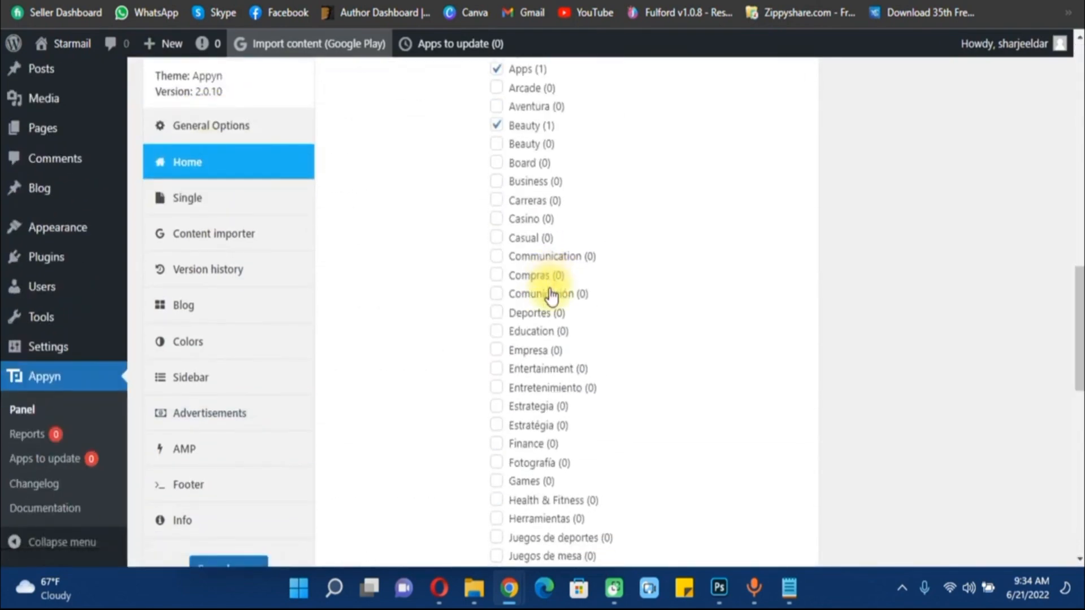
click(186, 1)
scroll(151, 317, down, 3)
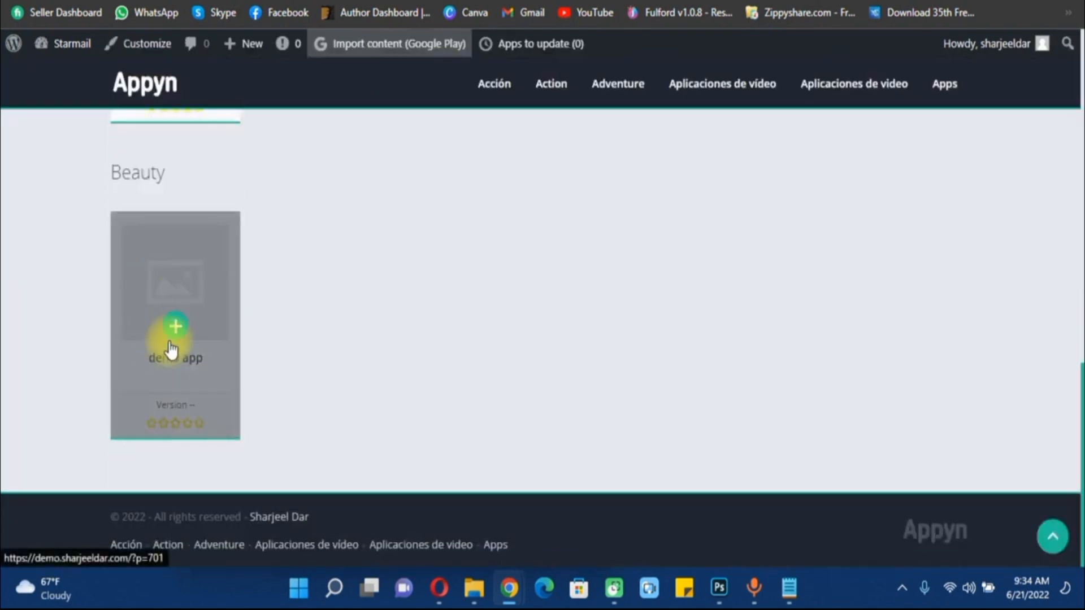
scroll(170, 247, up, 10)
scroll(174, 302, down, 10)
scroll(190, 338, down, 1)
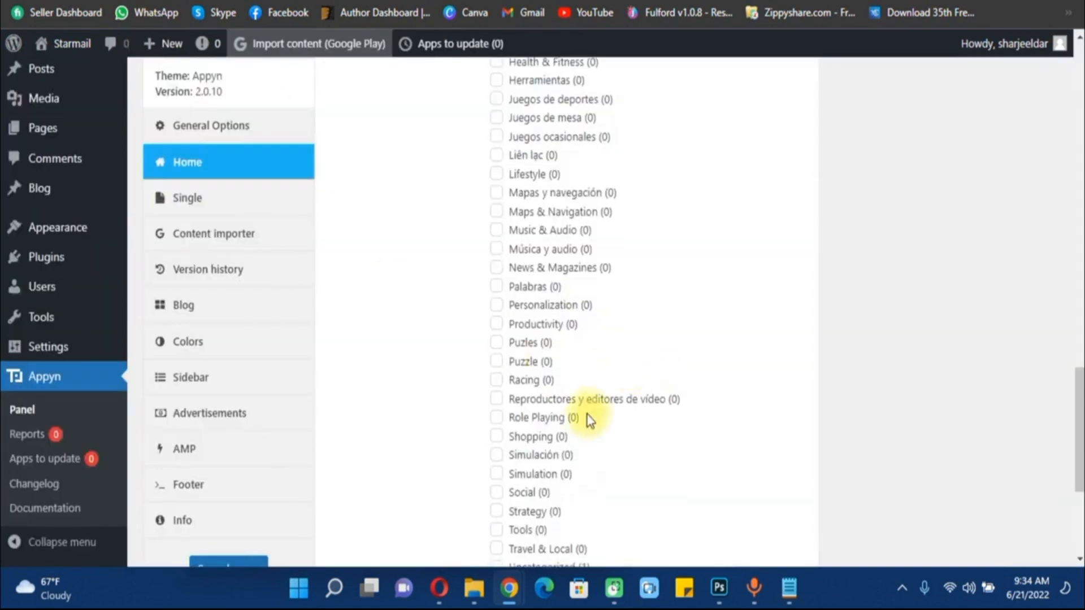
scroll(587, 414, down, 4)
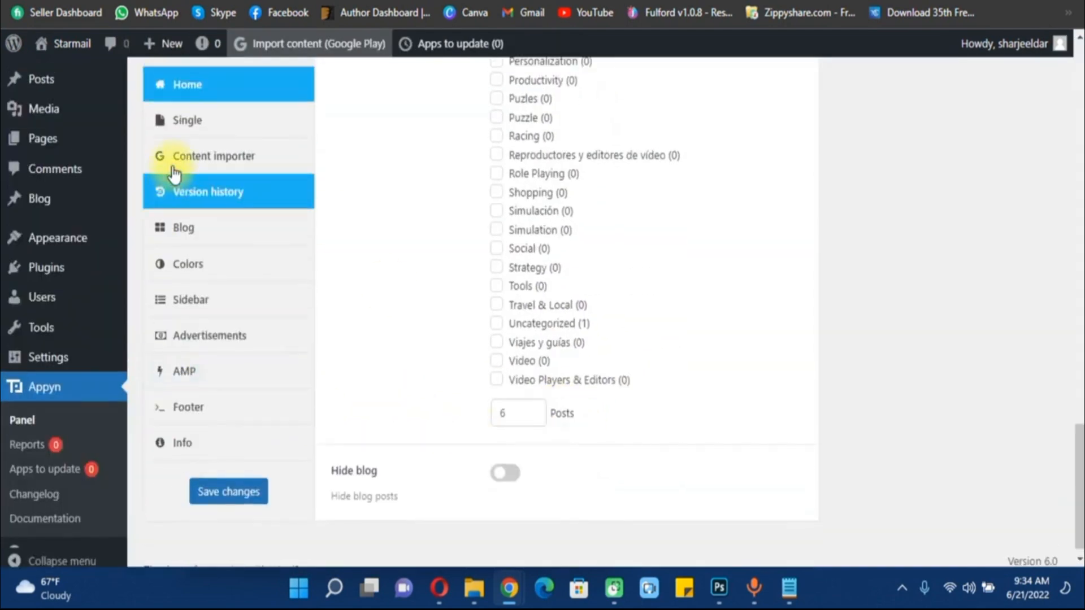
Reopen the Footer options to examine the link address in the Text Footer code and check the footer on the site.
click(203, 409)
scroll(627, 210, up, 1)
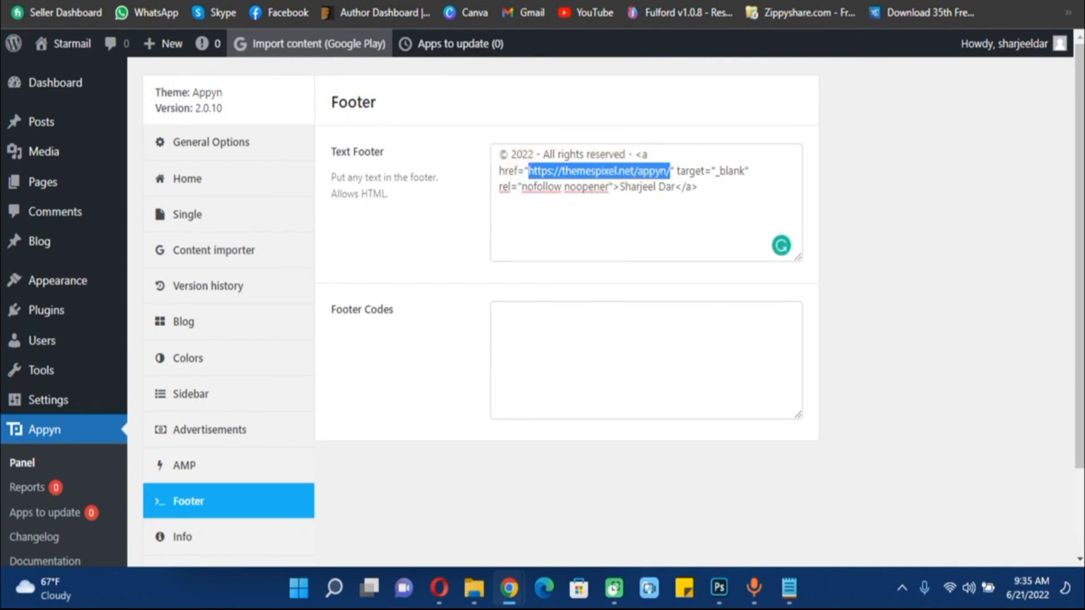
click(339, 1)
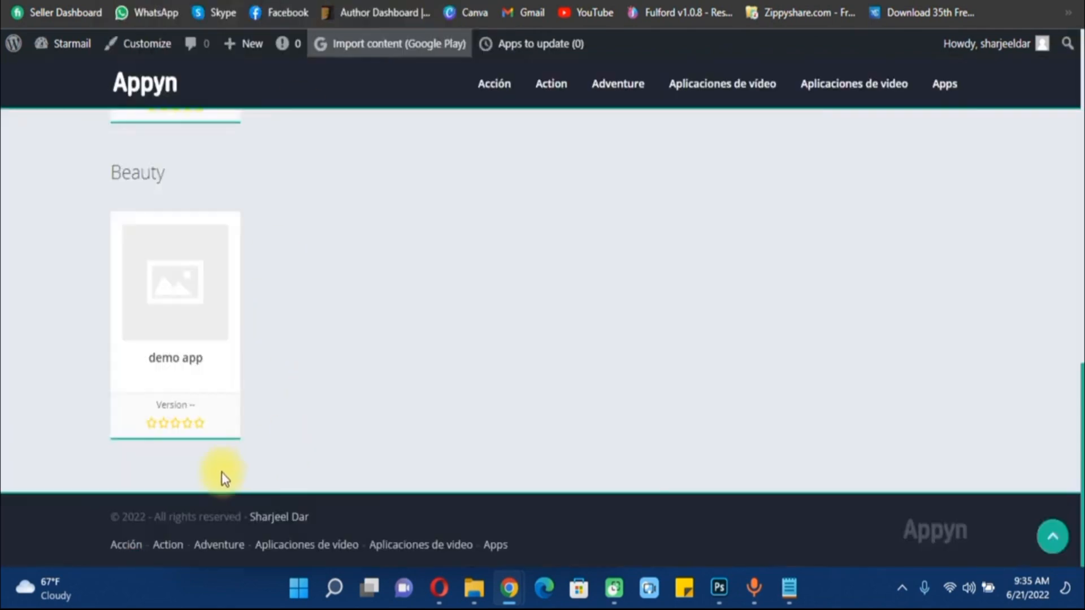
Examine the home page banner with its title, description text and app search field.
scroll(867, 416, up, 10)
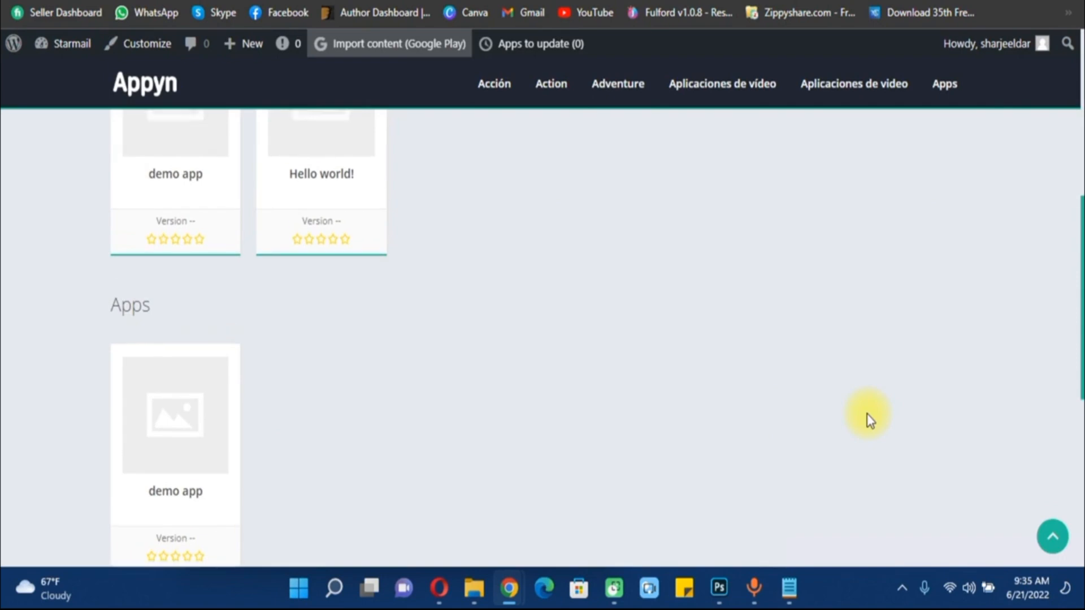
click(524, 279)
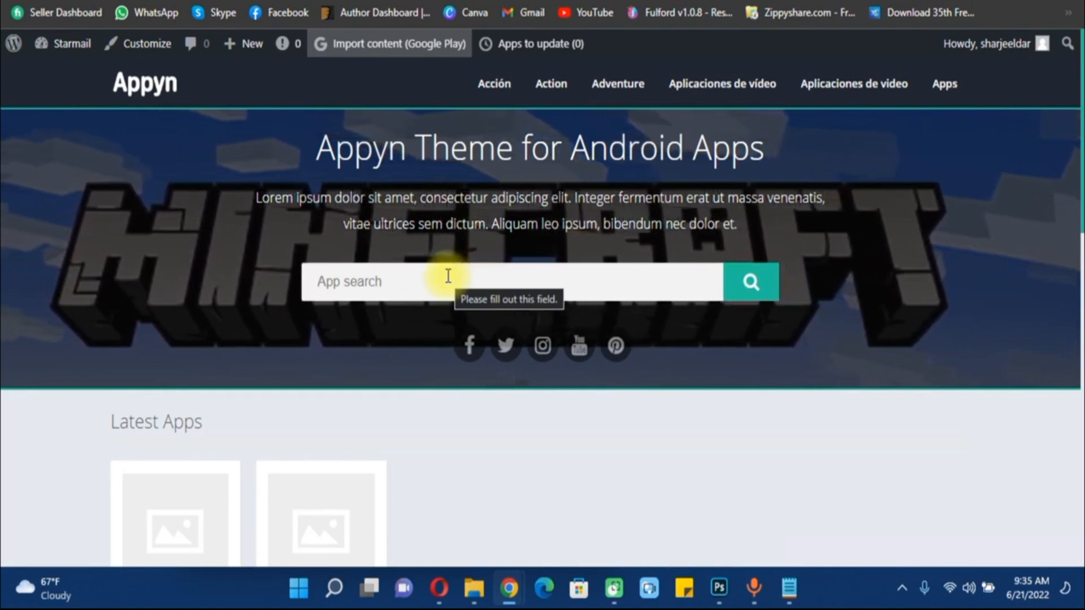
drag(745, 226, 226, 209)
click(766, 450)
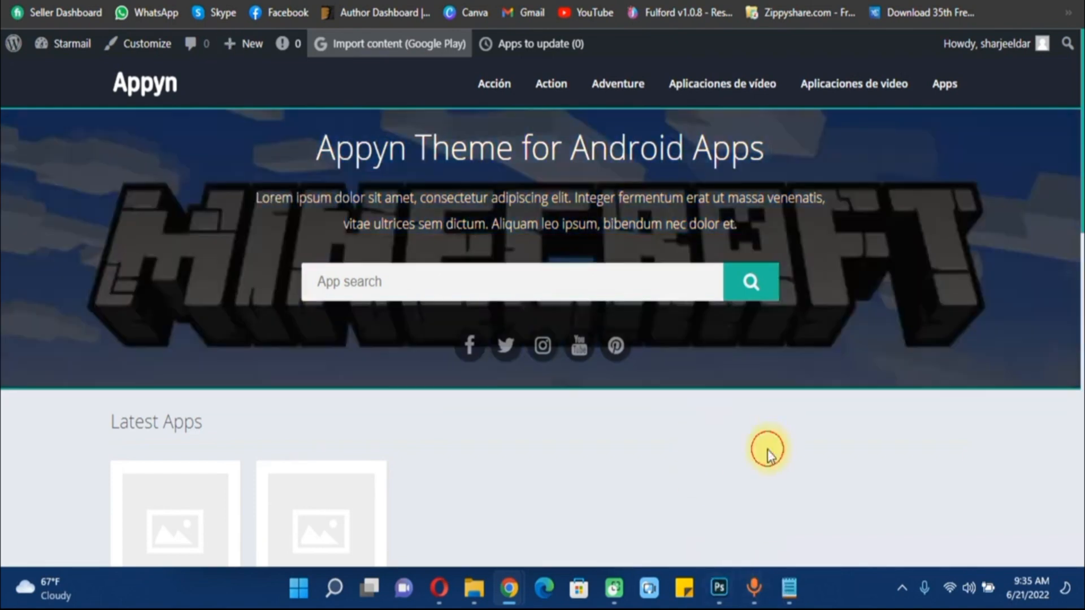